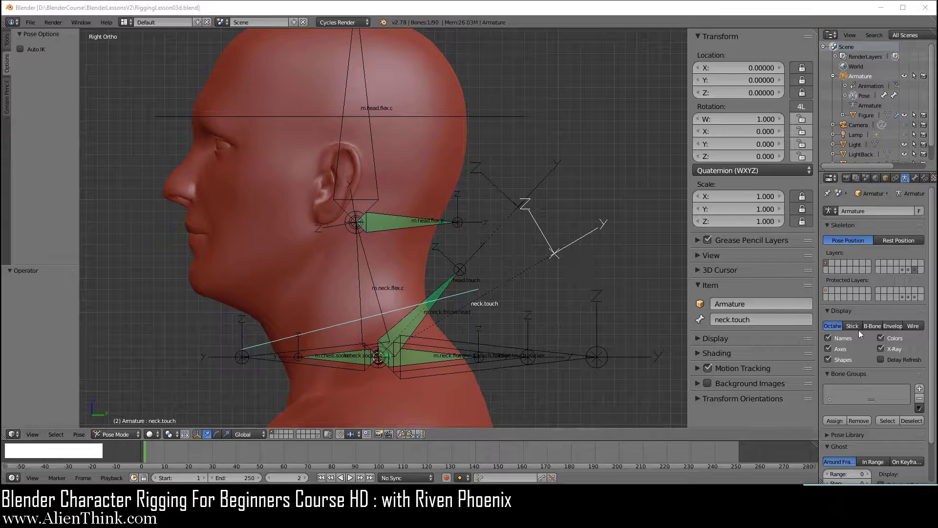
Step: Turn off custom bone shapes for the armature and additionally show the deform bones on armature layer 30
left_click(837, 359)
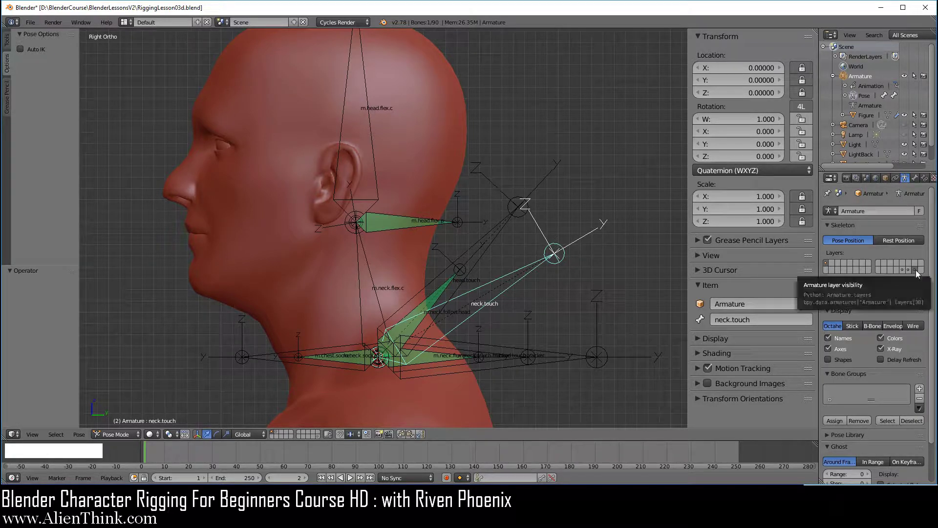
key("shift")
left_click(908, 269, "shift")
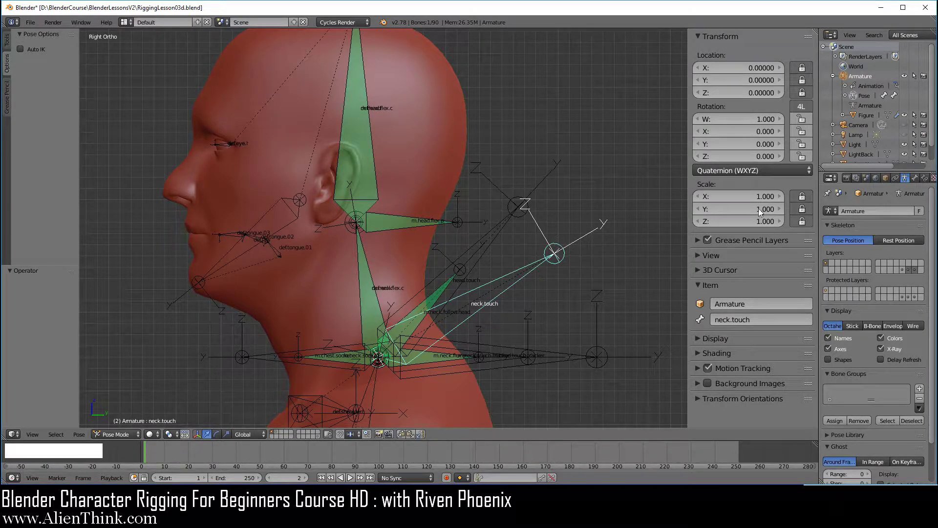
Step: Select the left eye bone def.eye.l, frame it in top view and switch the armature to Edit Mode
right_click(224, 144)
scroll(280, 175, "up", 5)
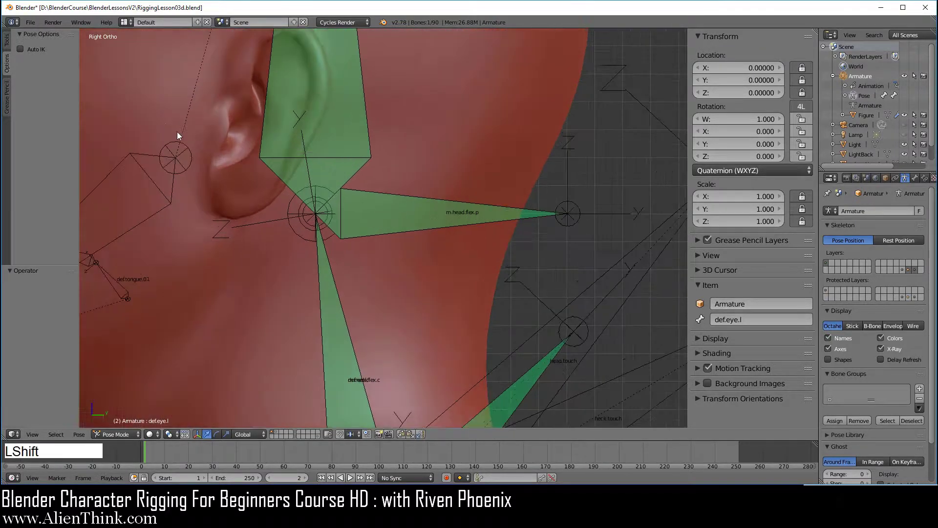
middle_click_drag(177, 131, 456, 237, "shift")
scroll(428, 257, "up", 2)
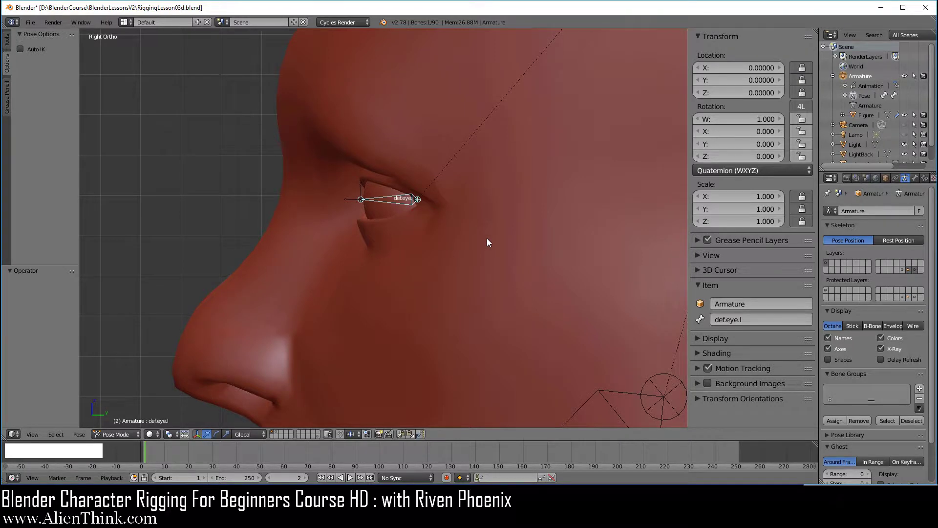
key("KP_7")
middle_click_drag(612, 245, 459, 239, "shift")
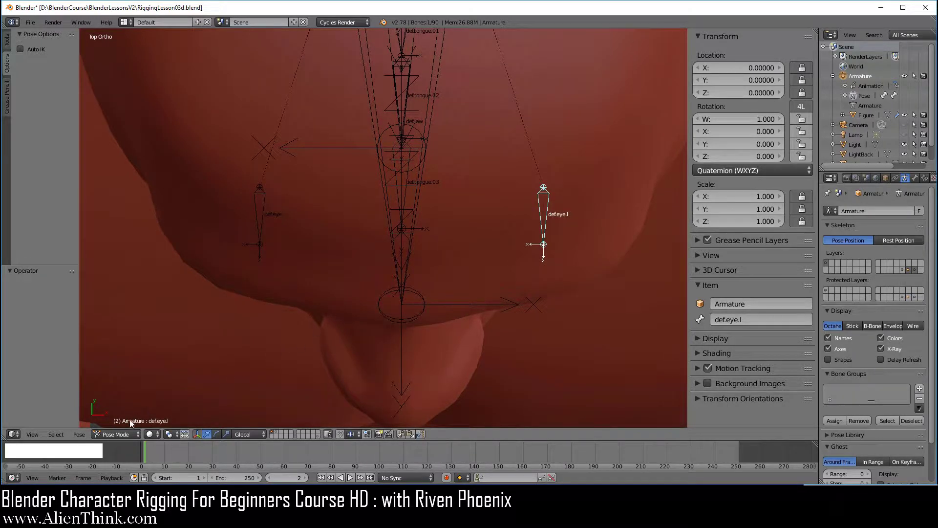
left_click(116, 434)
left_click(116, 414)
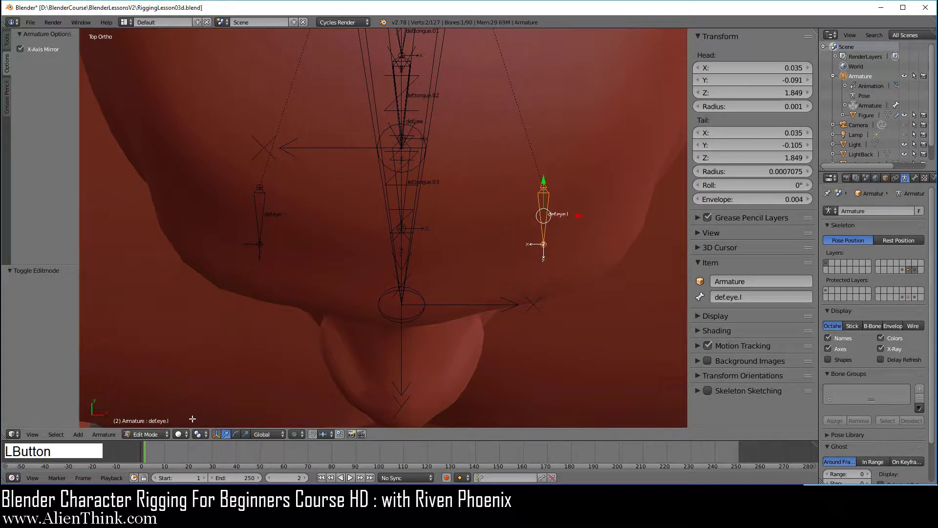
Step: Duplicate def.eye.l in place with X-axis mirroring and move the copy 0.010 outward along X
right_click(84, 100)
key("shift")
key("shift+d")
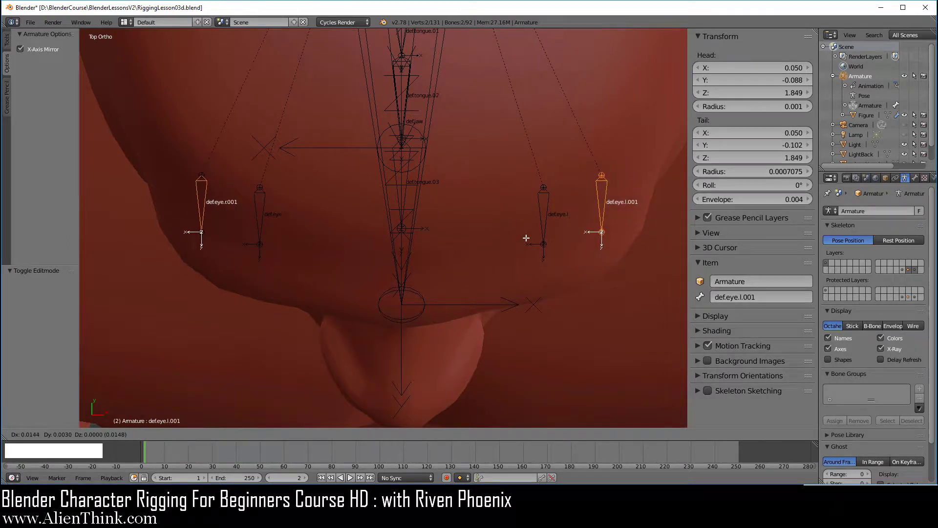
right_click(517, 231)
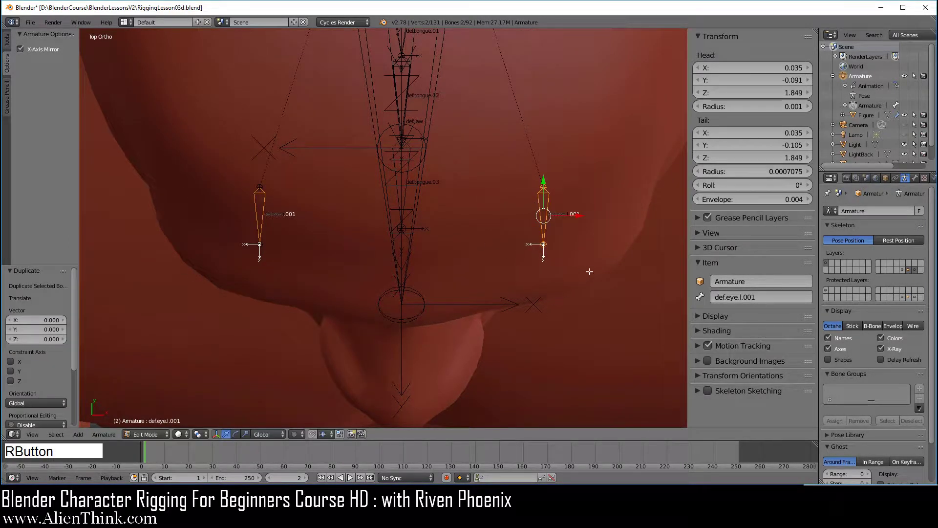
key("ctrl")
left_click(577, 215, "ctrl")
left_click_drag(577, 214, 610, 214, "ctrl")
left_click(610, 214)
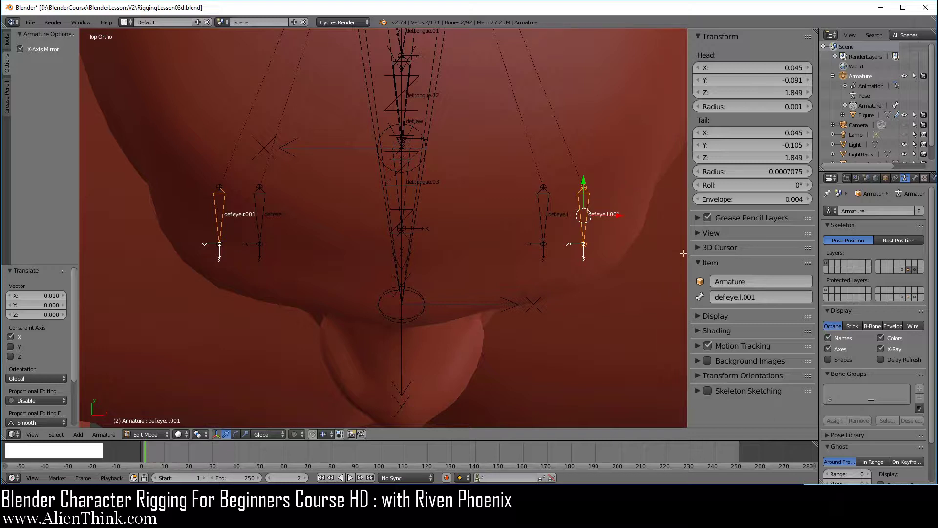
Step: Disable Deform for both duplicated eye bones, def.eye.l.001 and def.eye.r.001
left_click(915, 178)
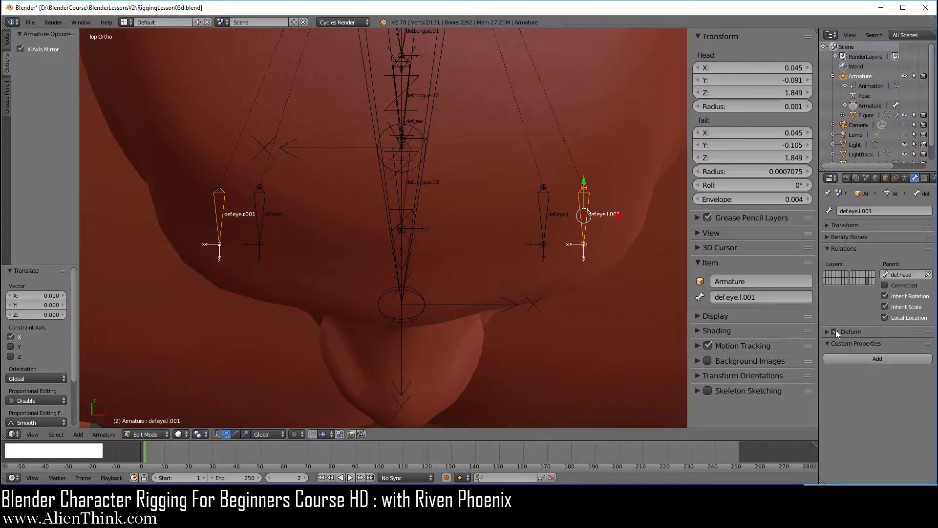
left_click(834, 331)
right_click(219, 213)
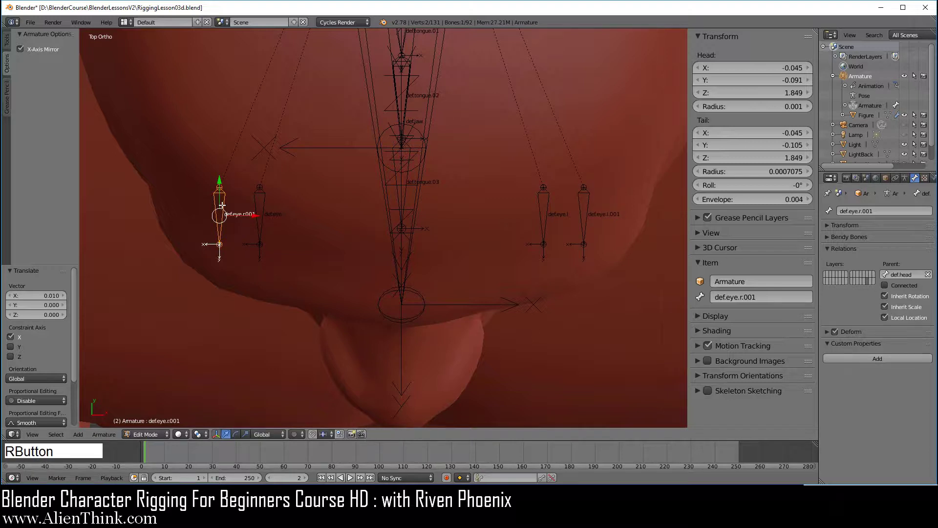
left_click(835, 331)
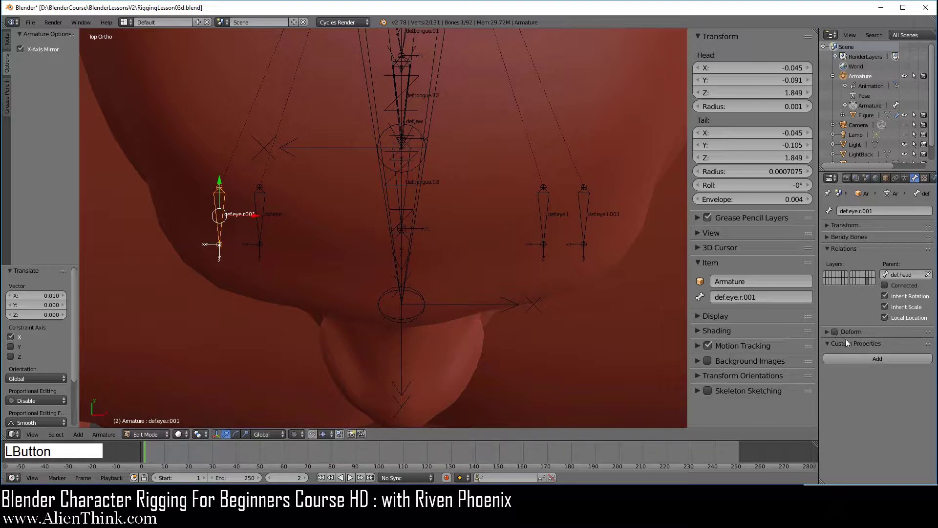
Step: Rename the duplicated left eye bone def.eye.l.001 as m.eye.flex.c.l
right_click(589, 213)
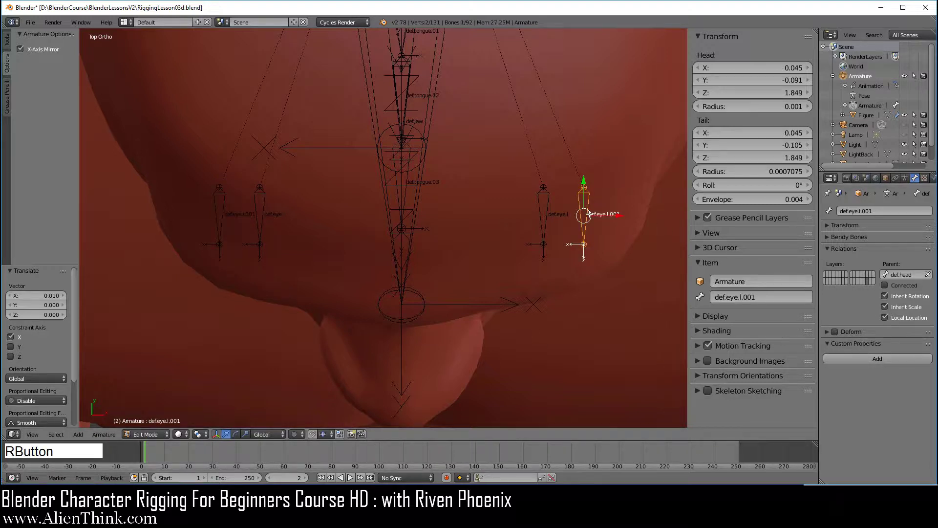
left_click(766, 293)
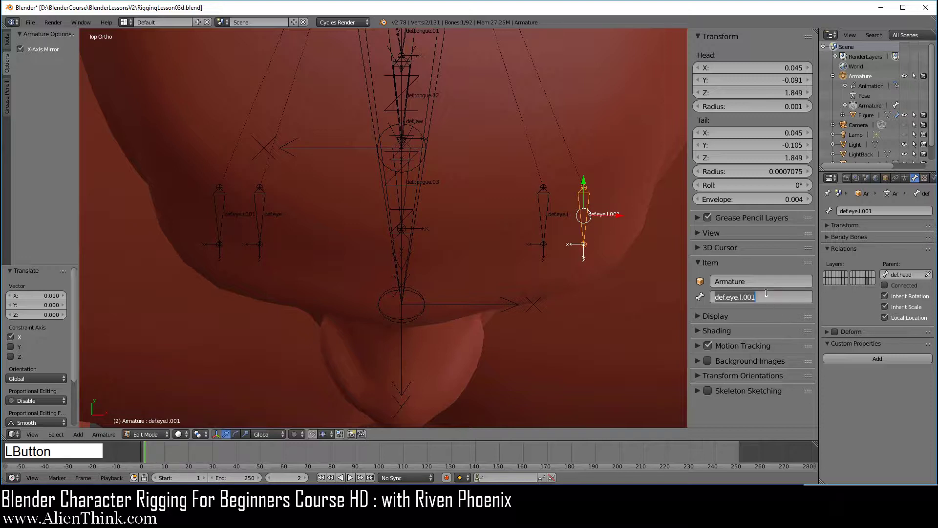
type("m")
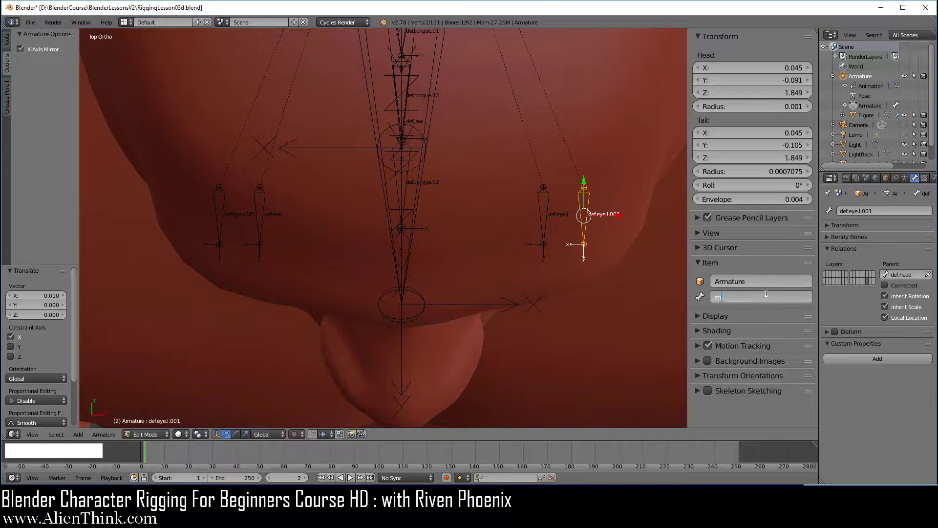
type(".eye.flex.c.l")
key("Return")
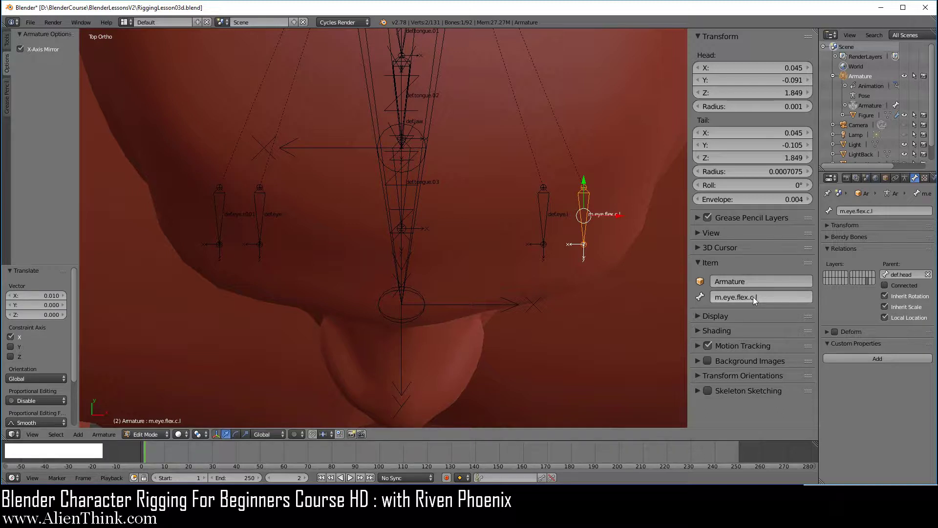
Step: Copy the left eye bone's new name to def.eye.r.001 and change its ending, giving m.eye.flex.c.r
key("ctrl")
key("ctrl+c")
right_click(222, 208)
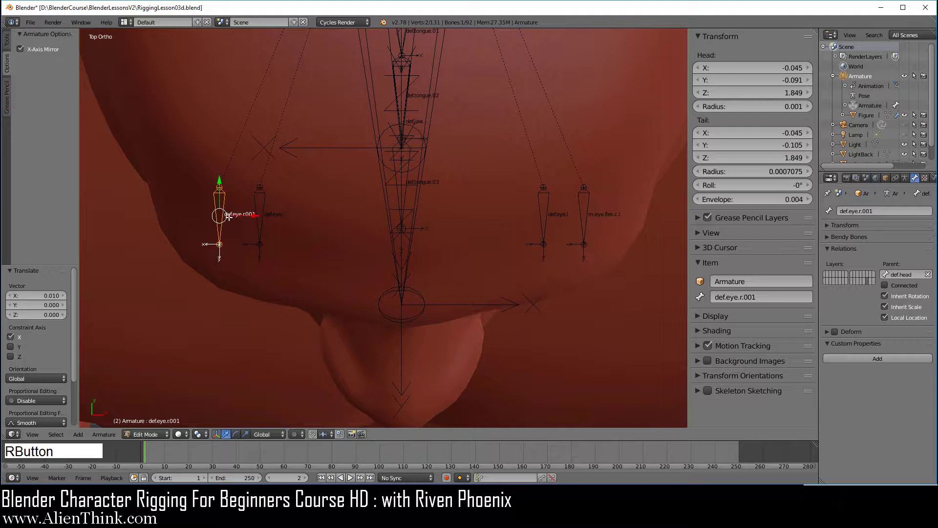
left_click(782, 297)
key("ctrl")
key("ctrl+v")
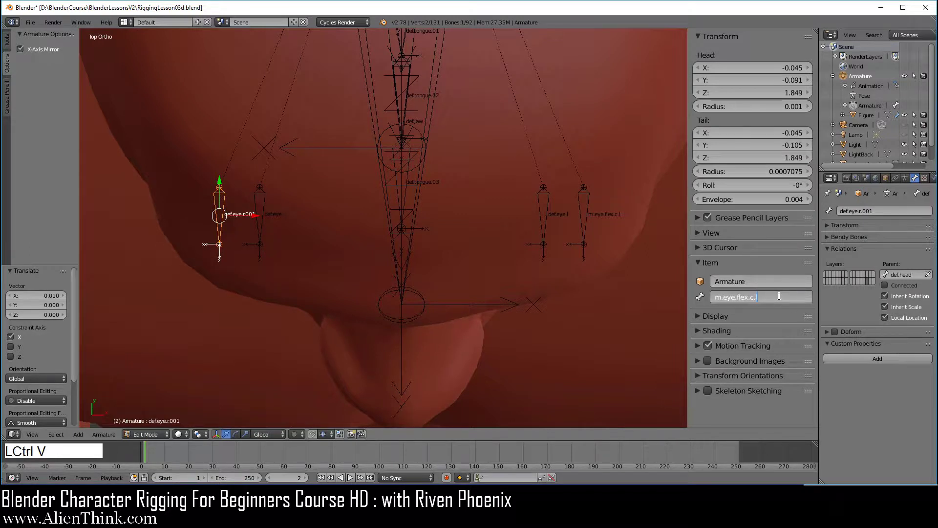
key("BackSpace")
type("r")
key("Return")
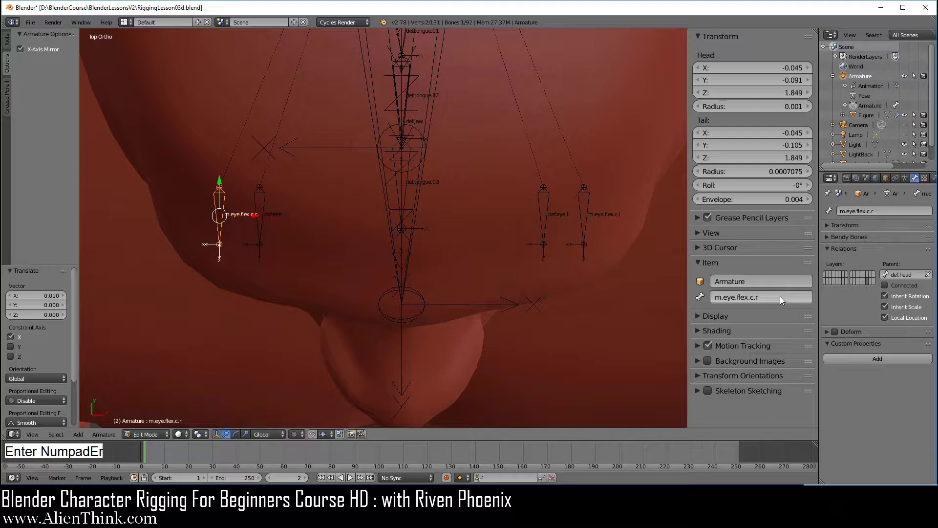
right_click(584, 245)
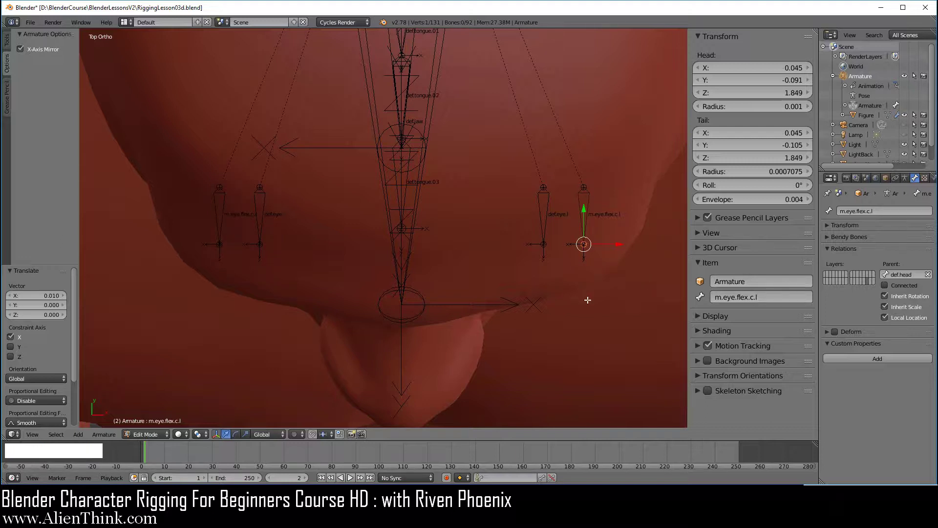
key("r")
right_click(601, 288)
key("r")
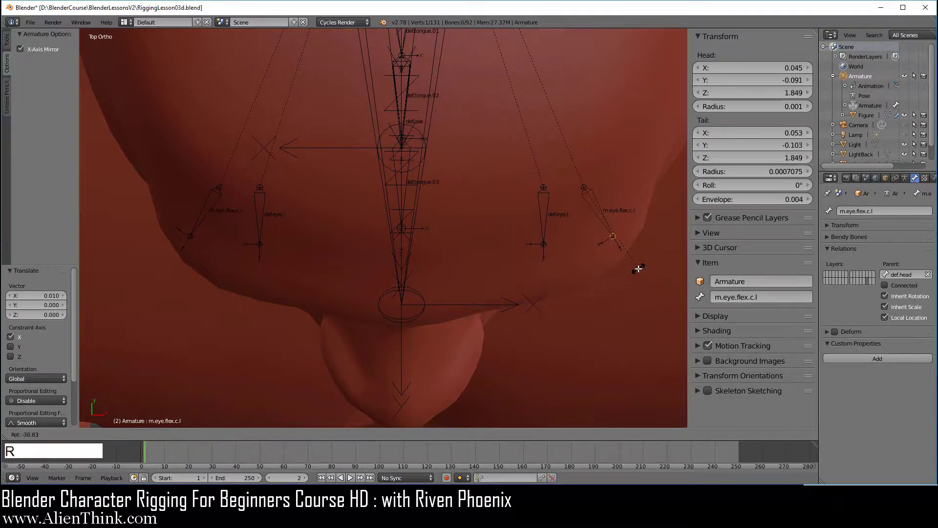
right_click(635, 271)
Step: Move the bones m.eye.flex.c.l and m.eye.flex.c.r to armature layer 31
right_click(588, 204)
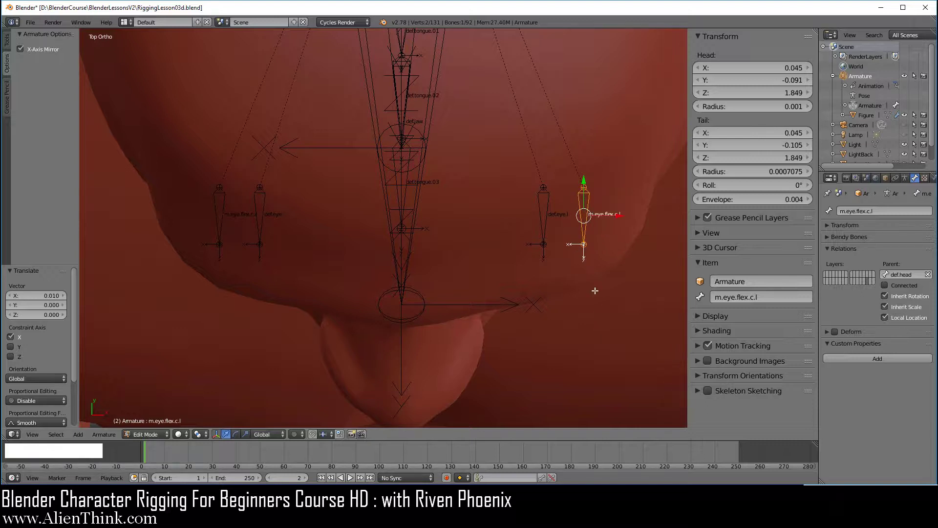
key("m")
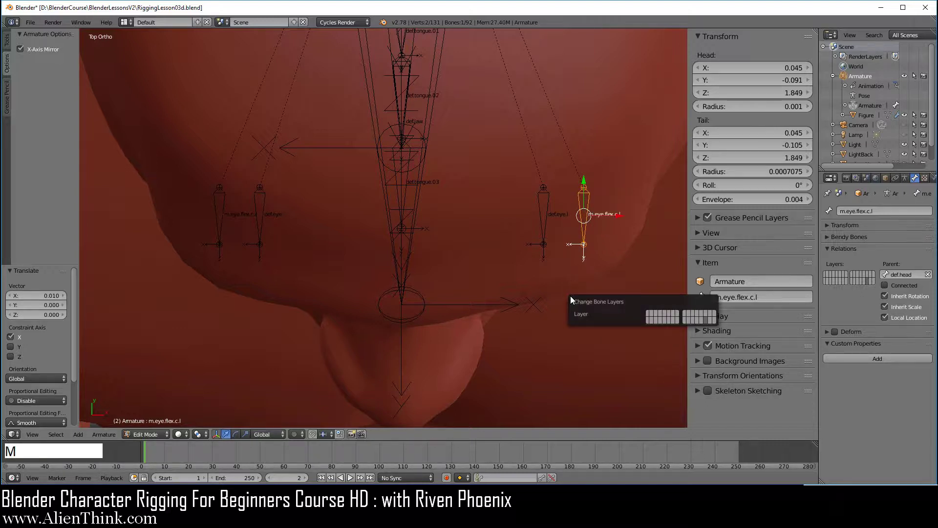
left_click(709, 317)
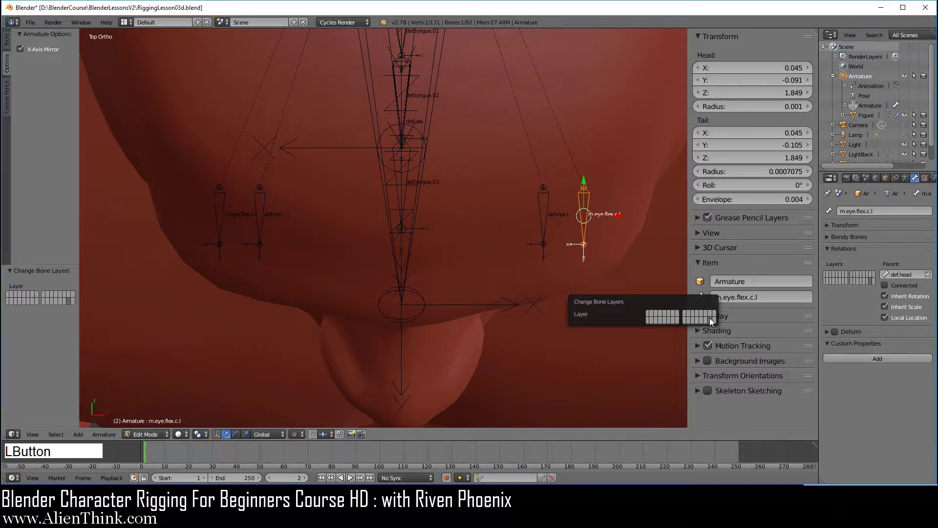
right_click(220, 213)
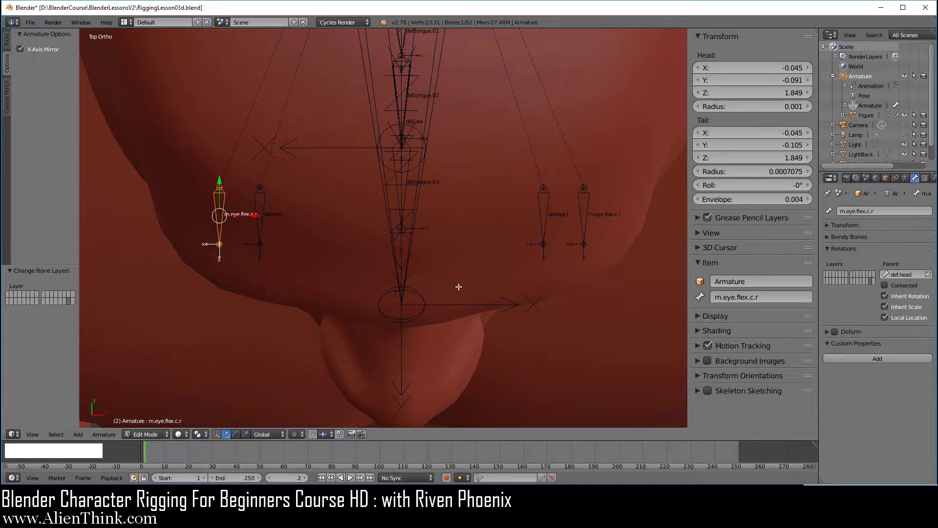
key("m")
Step: In Pose Mode, add a Copy Transforms constraint to def.eye.l with m.eye.flex.c.l as its target
right_click(586, 218)
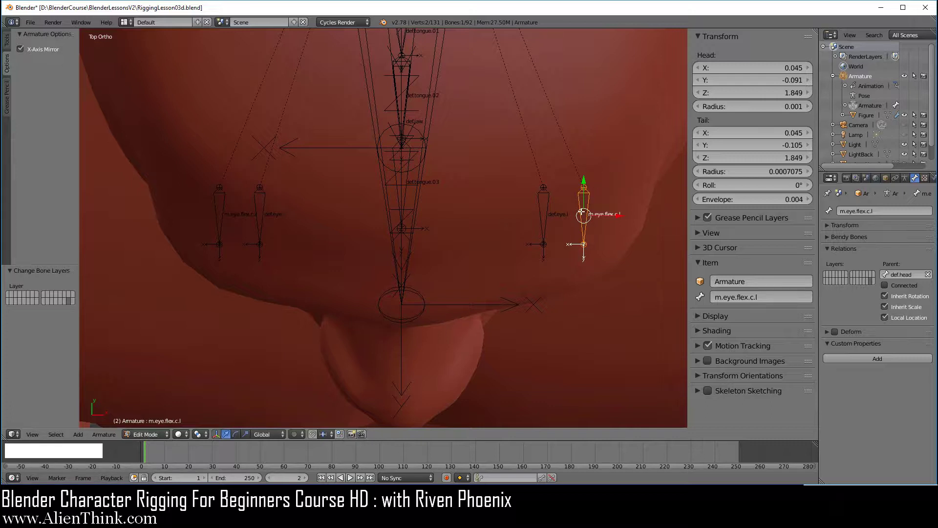
key("shift")
right_click(549, 217, "shift")
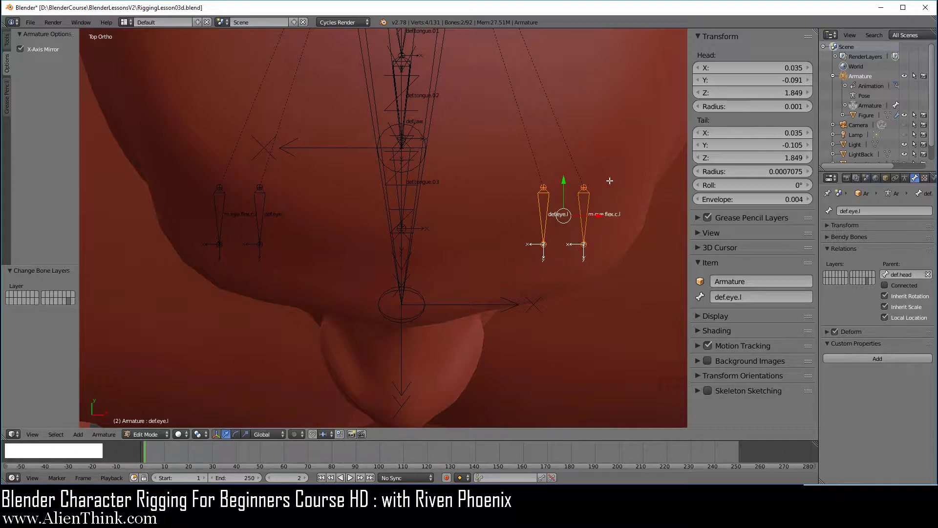
left_click(153, 433)
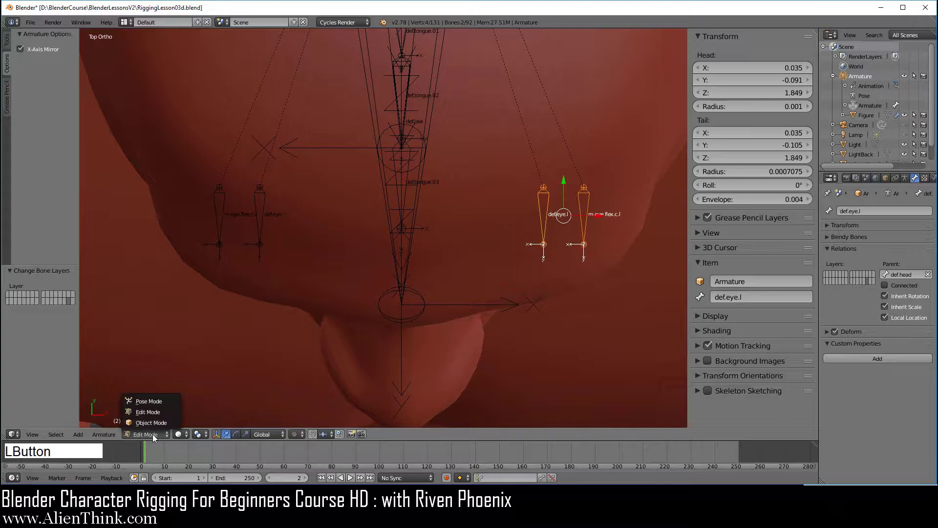
left_click(149, 402)
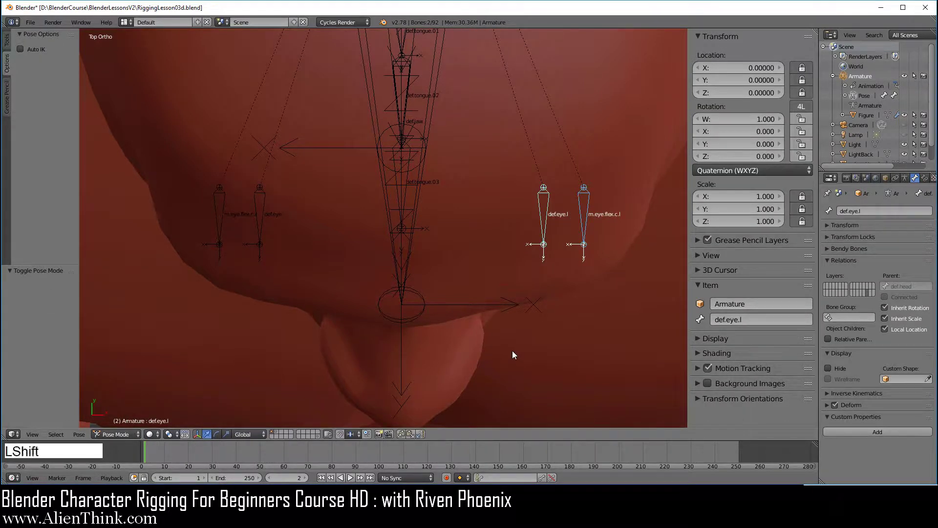
key("ctrl+shift+c")
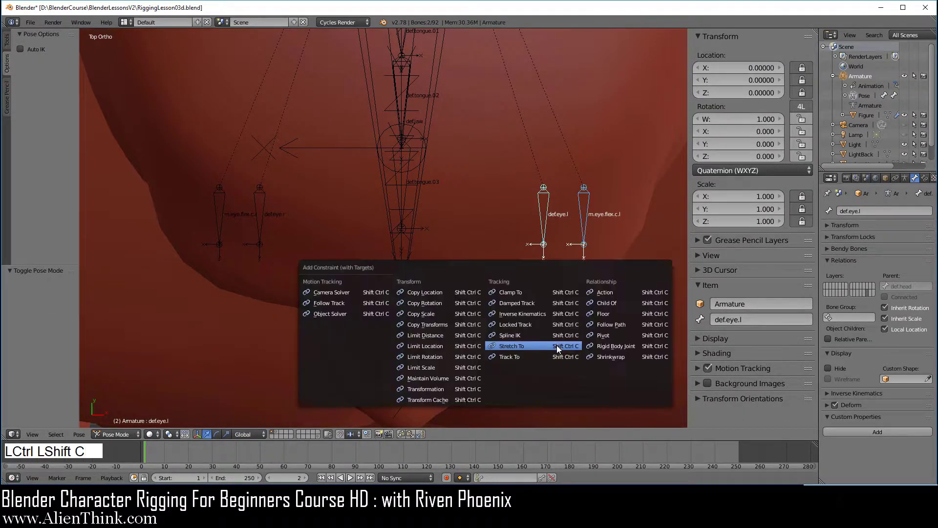
left_click(445, 326)
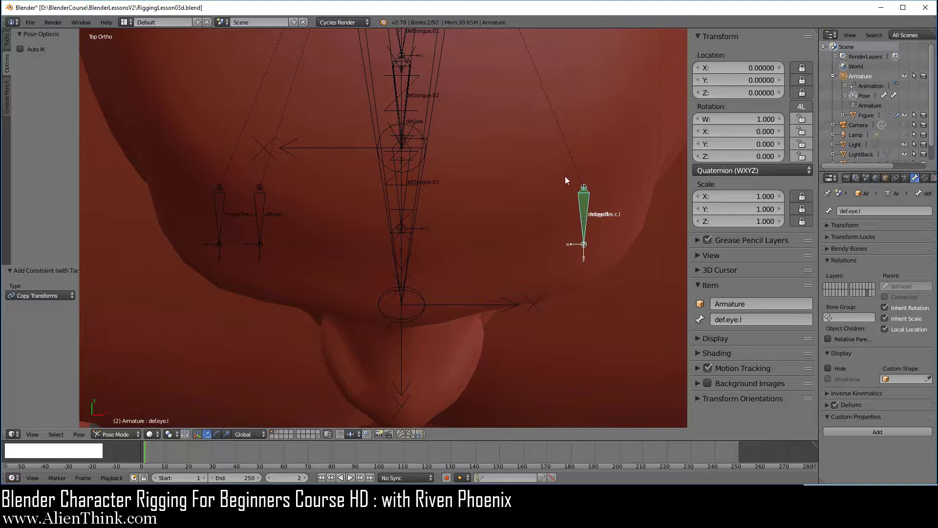
Step: Add a Copy Transforms constraint to def.eye.r in Pose Mode with m.eye.flex.c.r as its target
left_click(123, 434)
left_click(122, 411)
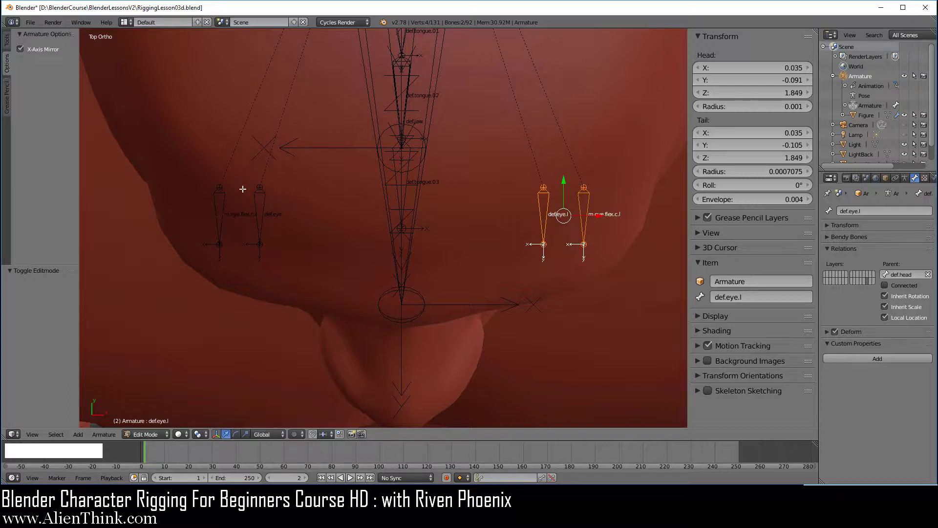
right_click(225, 209)
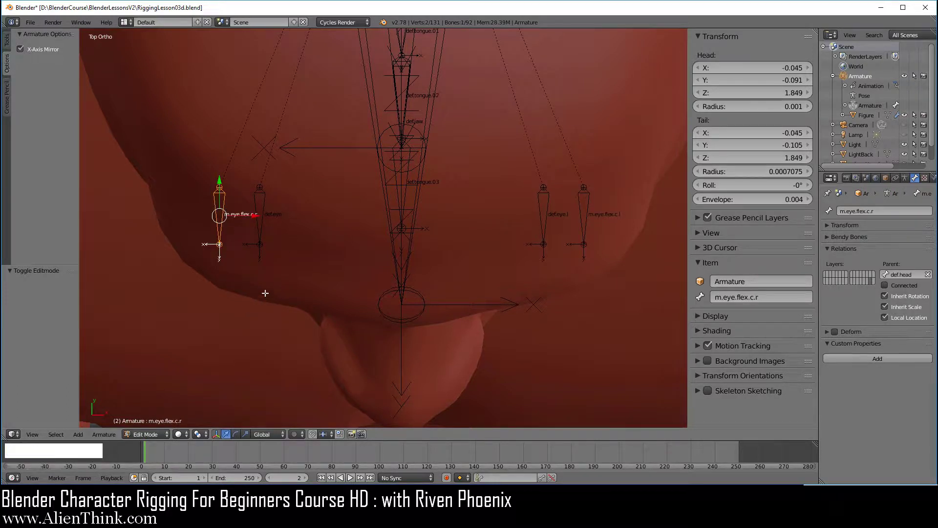
right_click(262, 203, "shift")
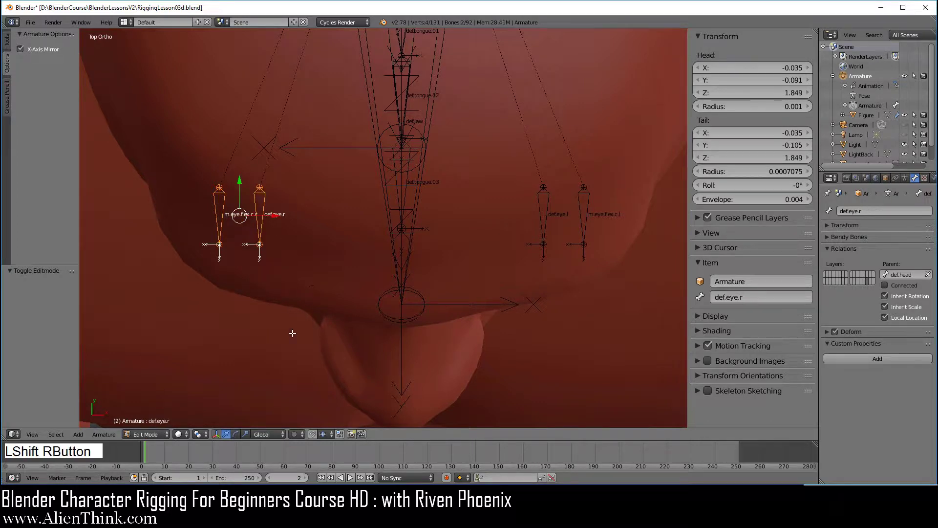
left_click(142, 433)
left_click(149, 400)
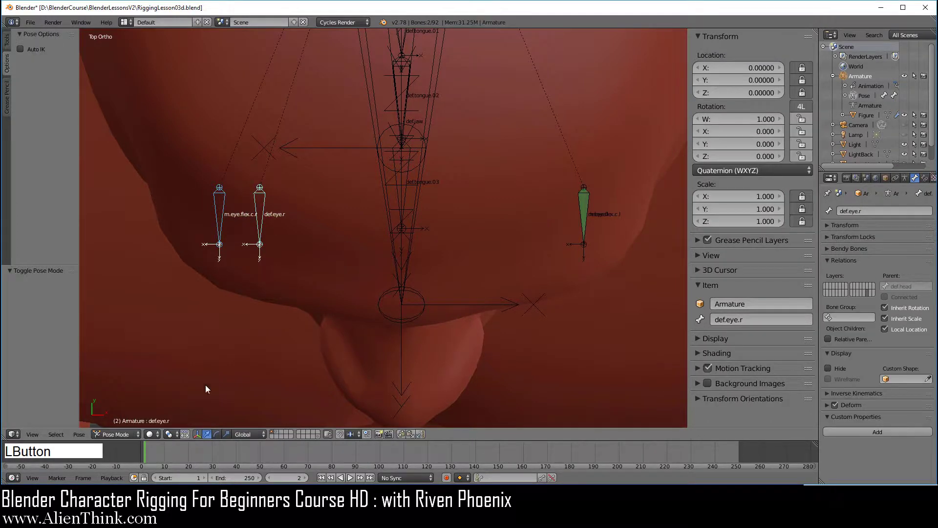
key("ctrl+shift+c")
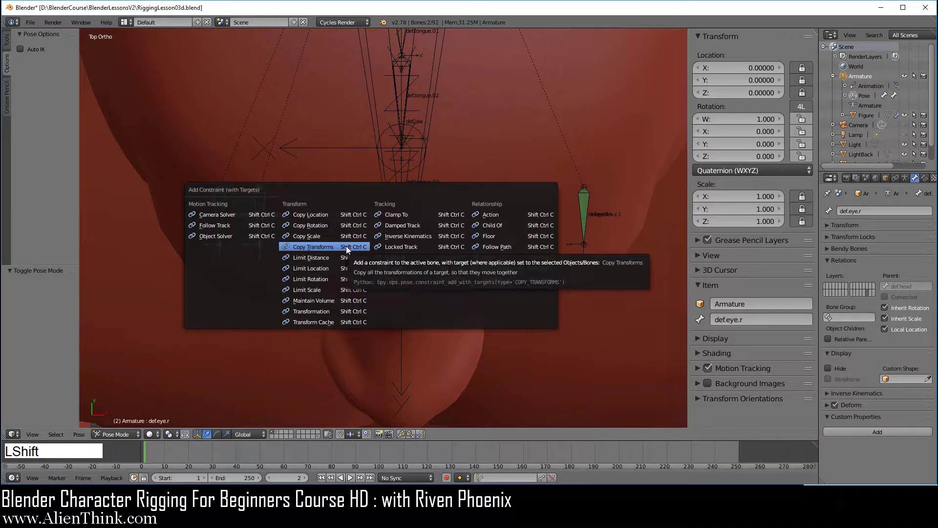
left_click(335, 245)
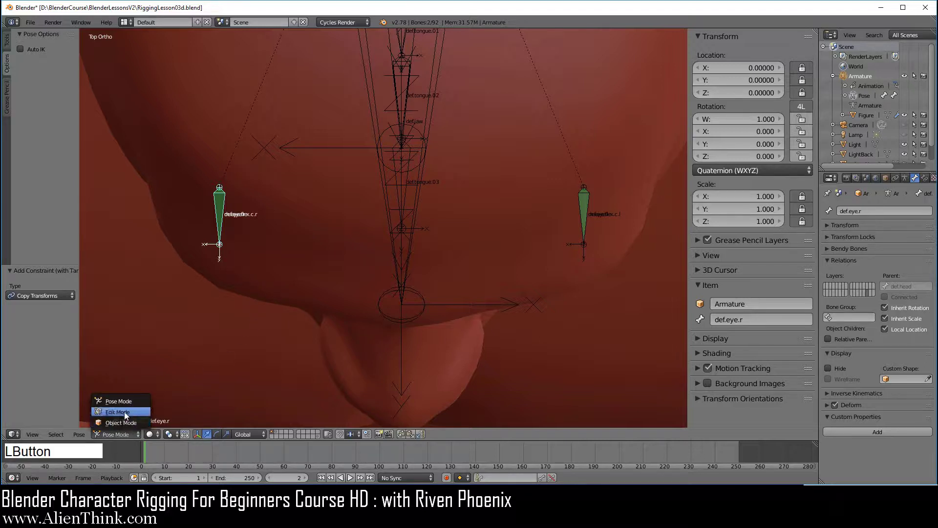
Step: In Edit Mode with X-axis mirroring, move m.eye.flex.c.l by -0.010 along X onto def.eye.l
left_click(124, 411)
right_click(586, 221)
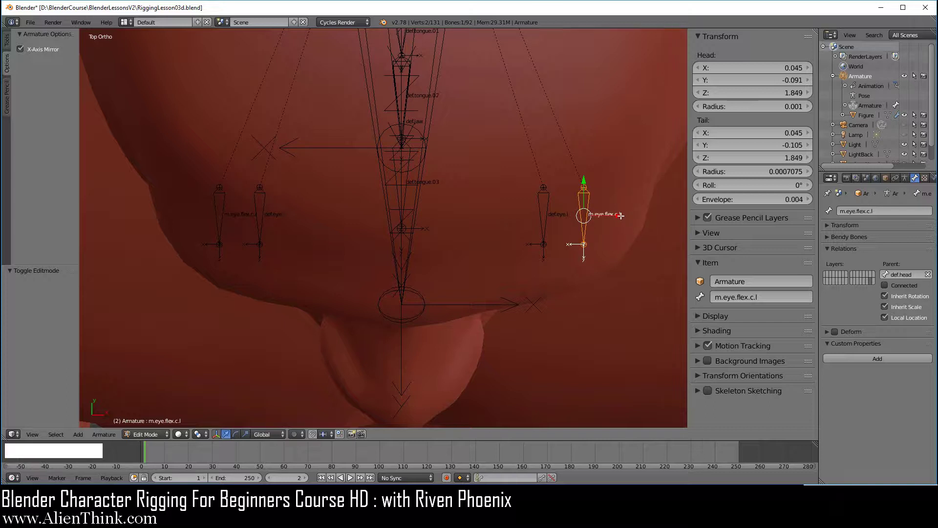
left_click_drag(620, 216, 562, 216, "ctrl")
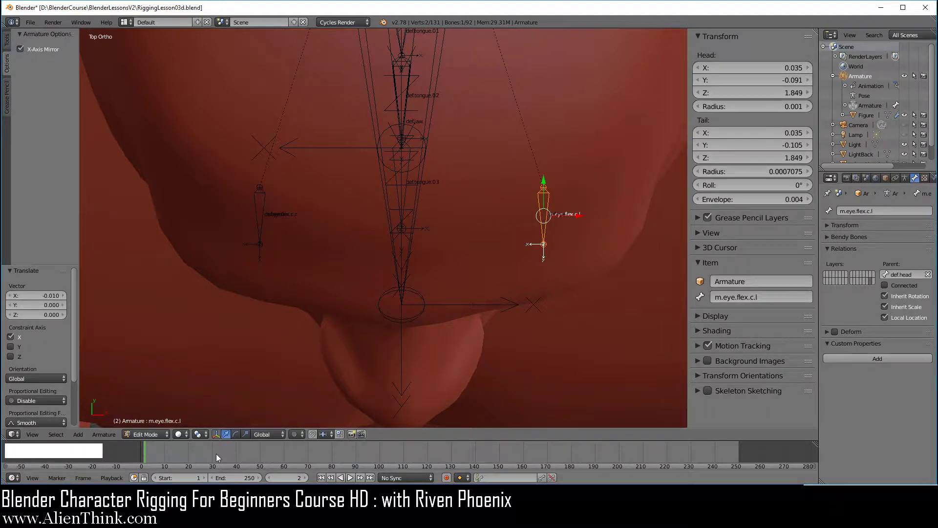
Step: Return to Pose Mode and display only armature layer 31, which holds the eye mechanism bones
left_click(142, 434)
left_click(154, 401)
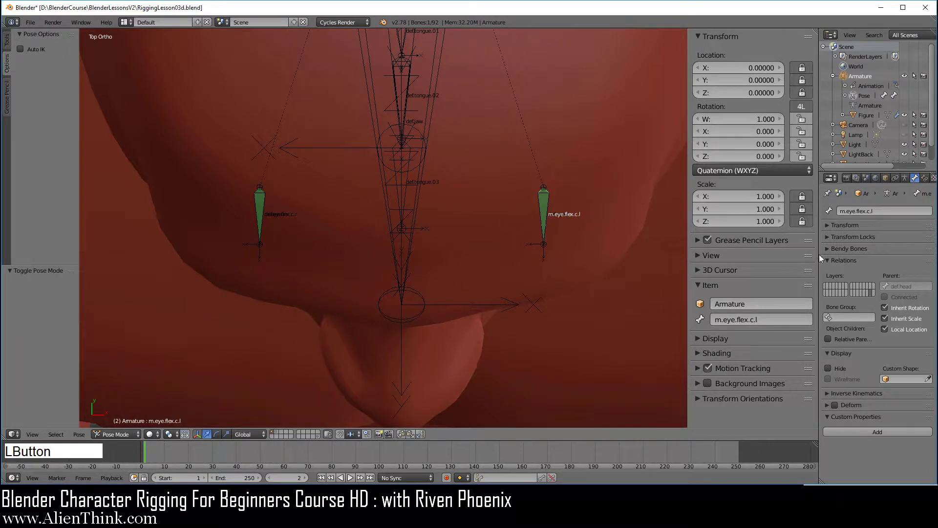
left_click(905, 178)
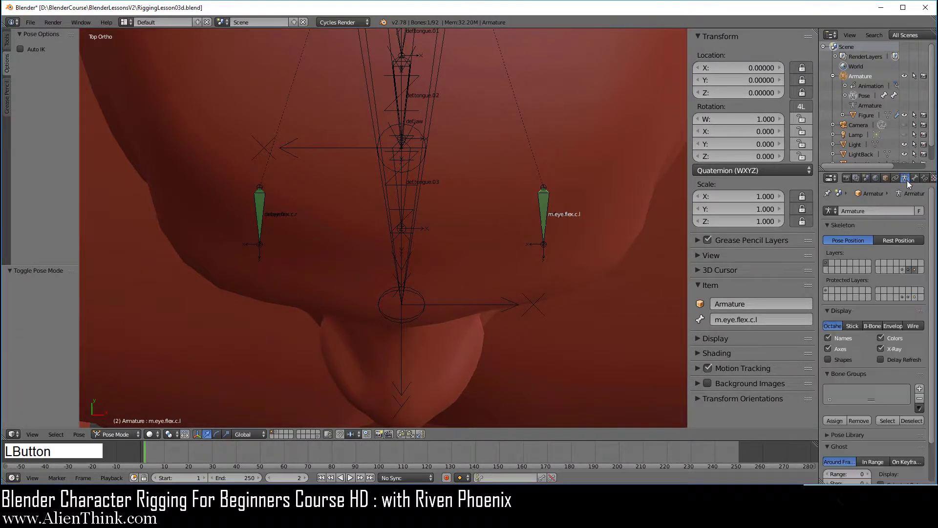
left_click(915, 270)
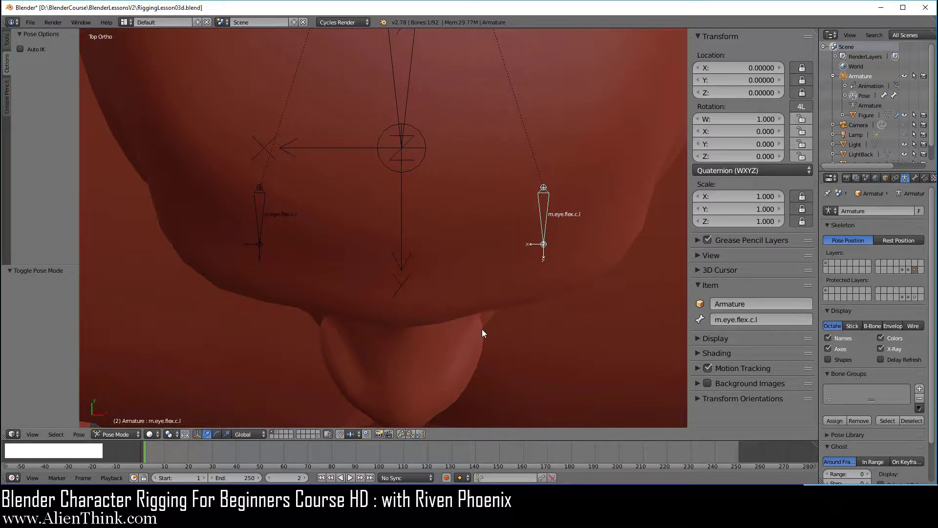
Step: Test-rotate m.eye.flex.c.l freely in a close-up of the left eye and cancel the rotation
middle_click_drag(482, 330, 485, 330)
middle_click_drag(342, 209, 231, 195)
scroll(458, 242, "up", 2)
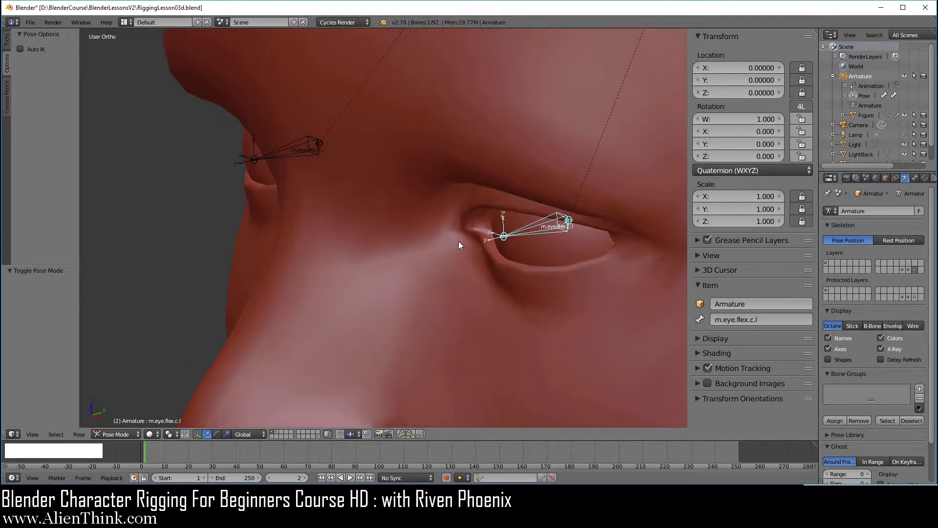
middle_click_drag(458, 241, 497, 288, "shift")
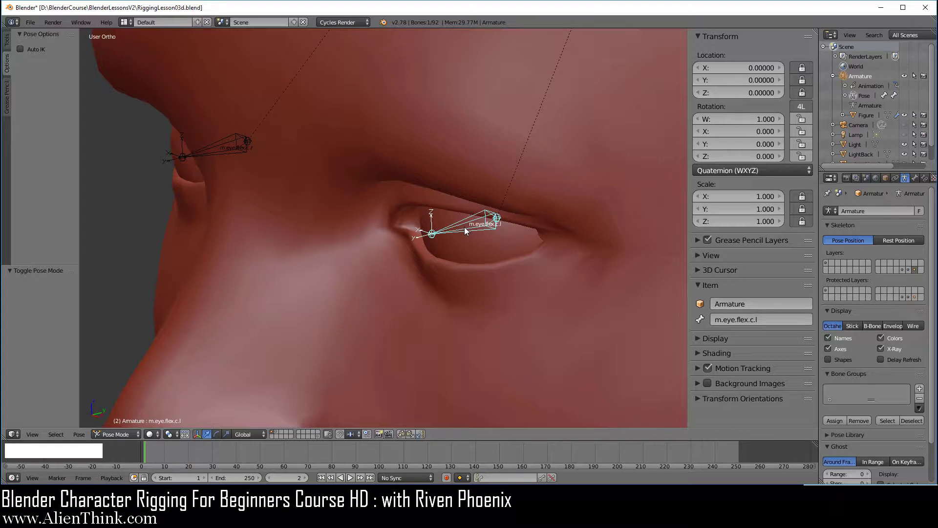
key("r")
key("r")
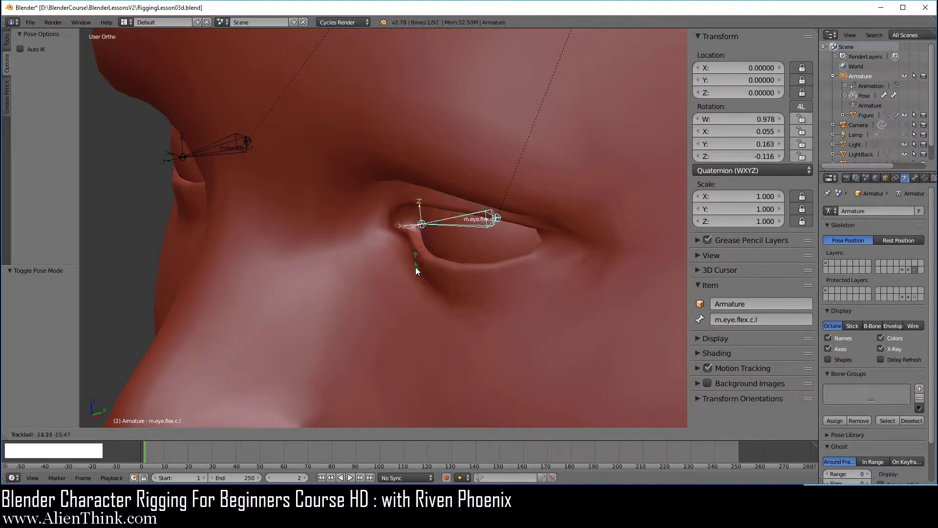
right_click(451, 255)
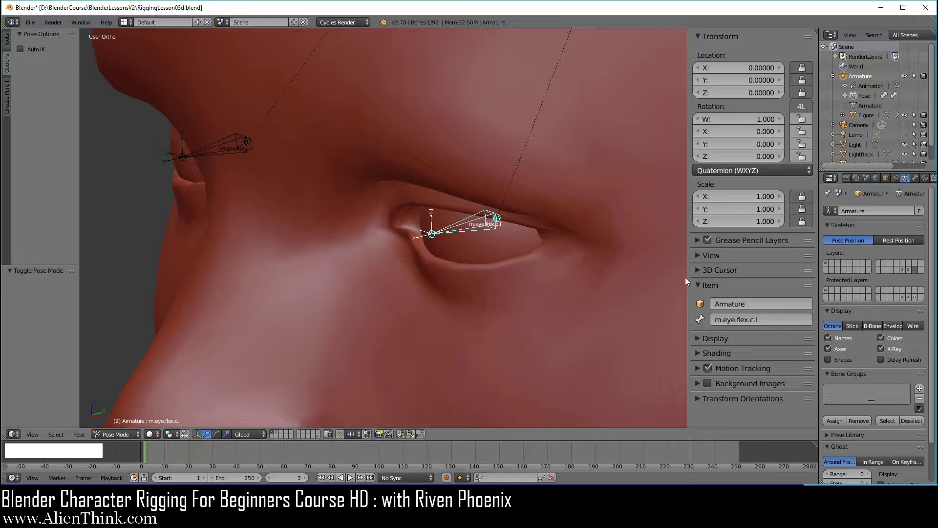
Step: In the Figure mesh, duplicate a vertical edge loop of the left eyeball and move the copy about -0.002 along Y
left_click(866, 115)
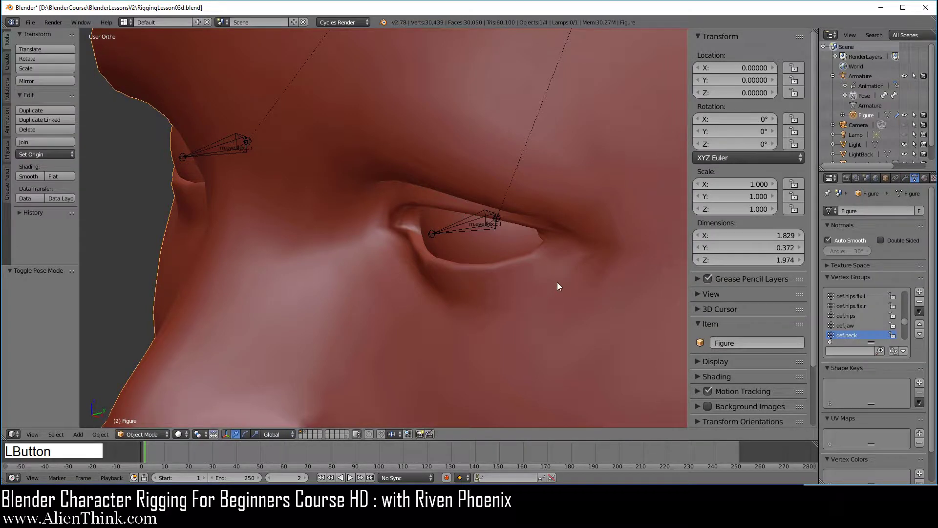
key("Tab")
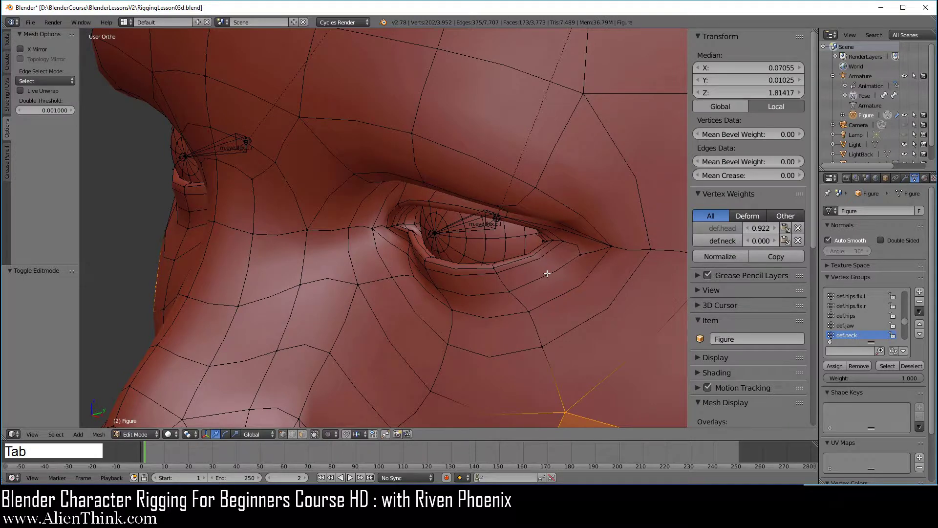
scroll(548, 274, "up", 3)
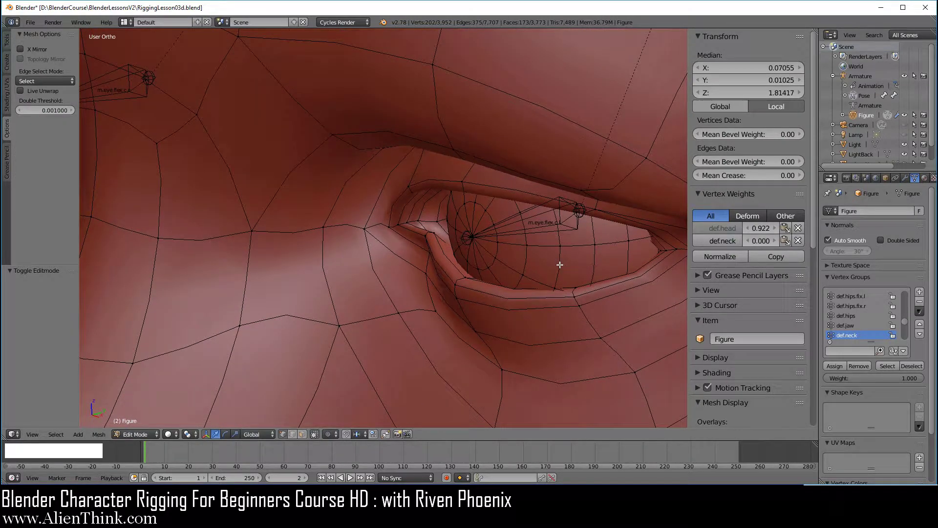
key("alt")
right_click(560, 265, "alt")
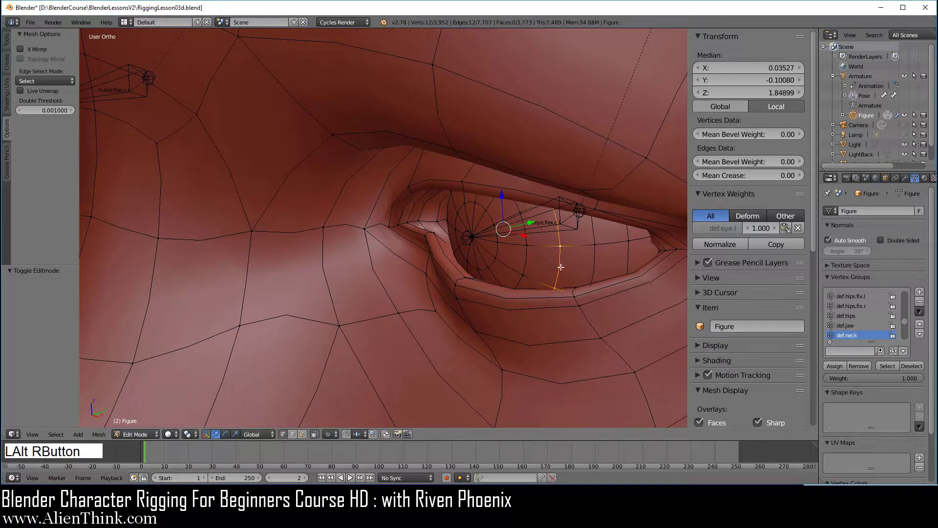
key("shift+d")
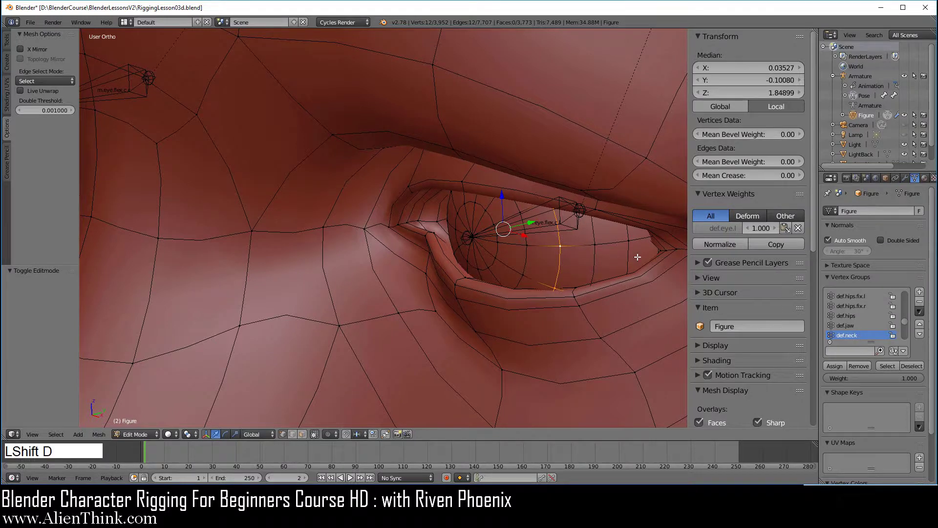
right_click(603, 249)
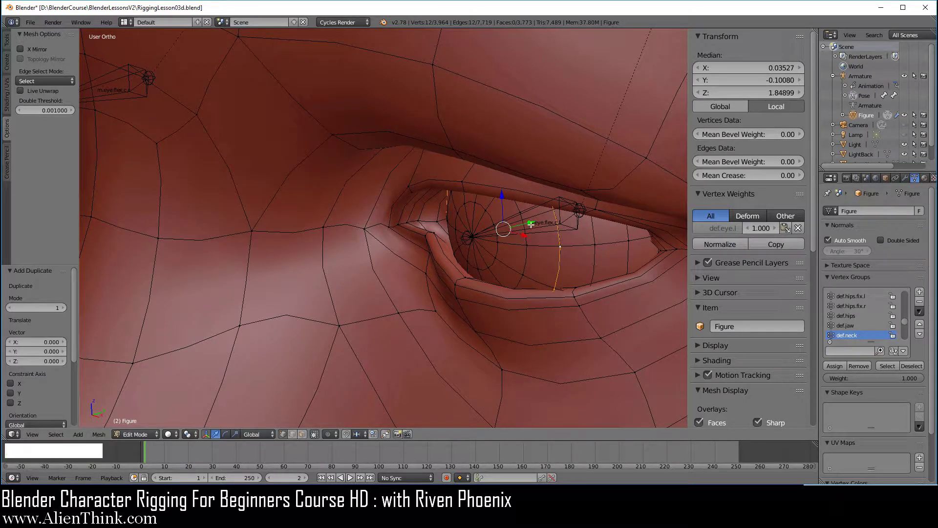
left_click_drag(530, 223, 519, 228)
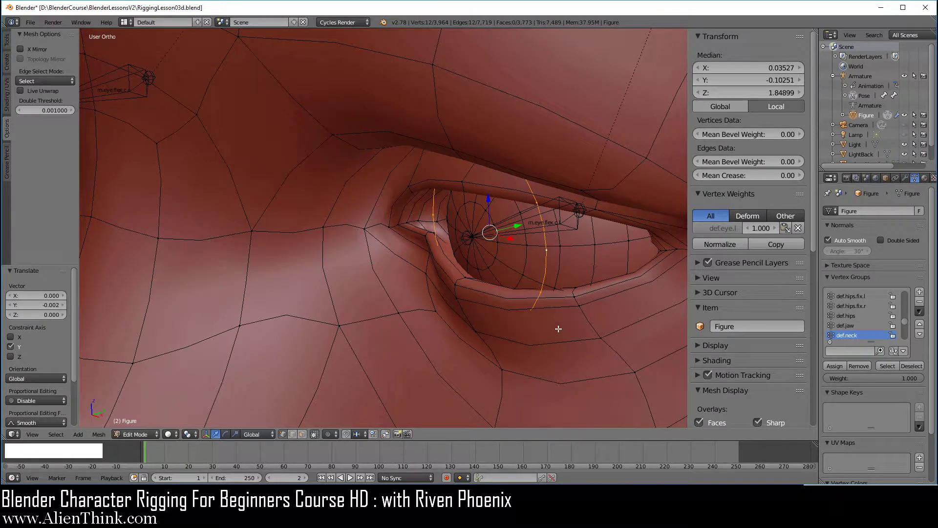
key("Tab")
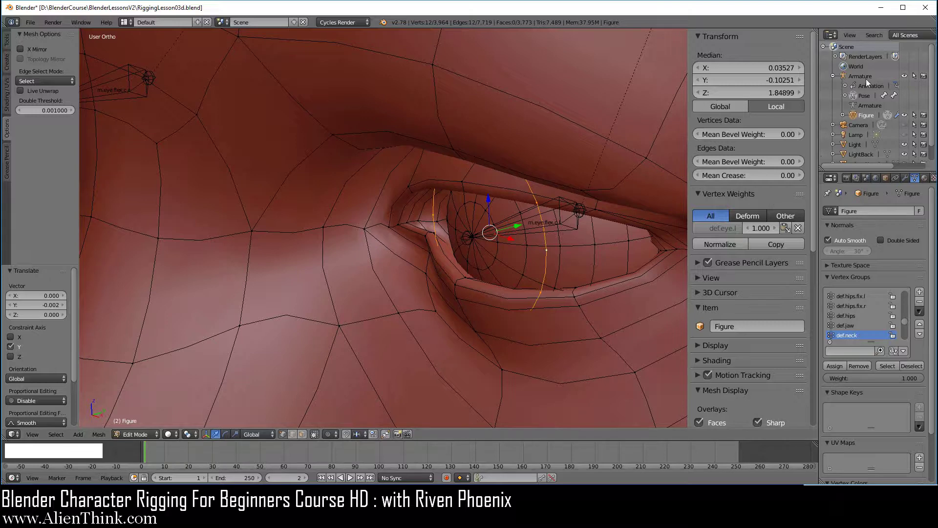
Step: Test-rotate m.eye.flex.c.l in angled and front views to check that the duplicated eyeball loop follows, cancelling each rotation
left_click(861, 76)
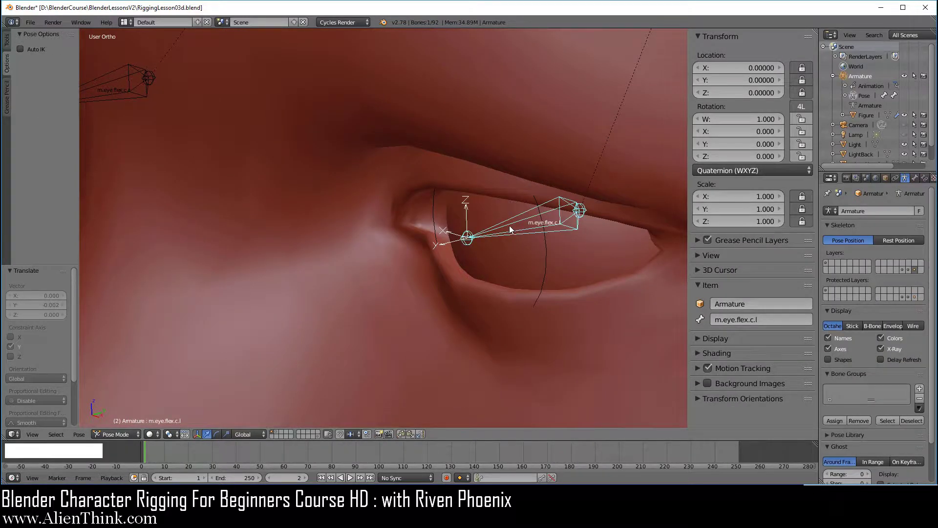
key("r")
key("r")
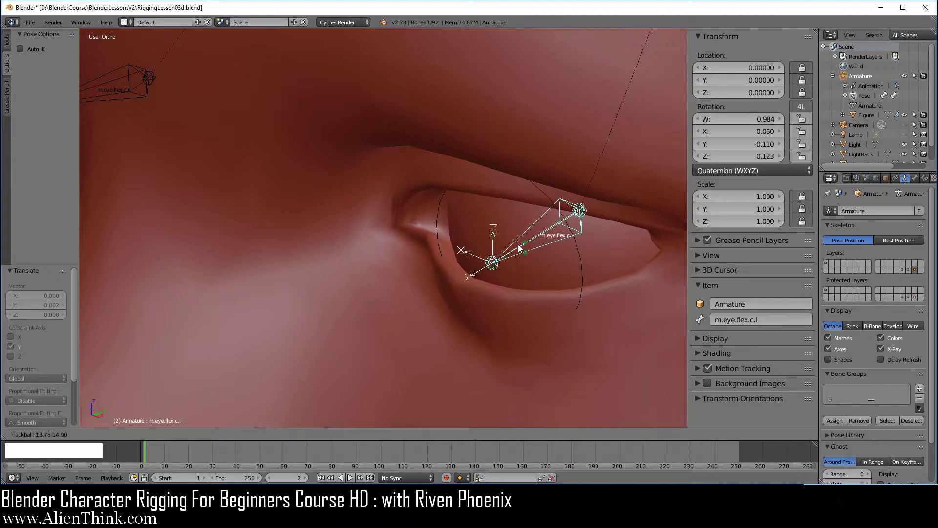
right_click(537, 284)
key("KP_1")
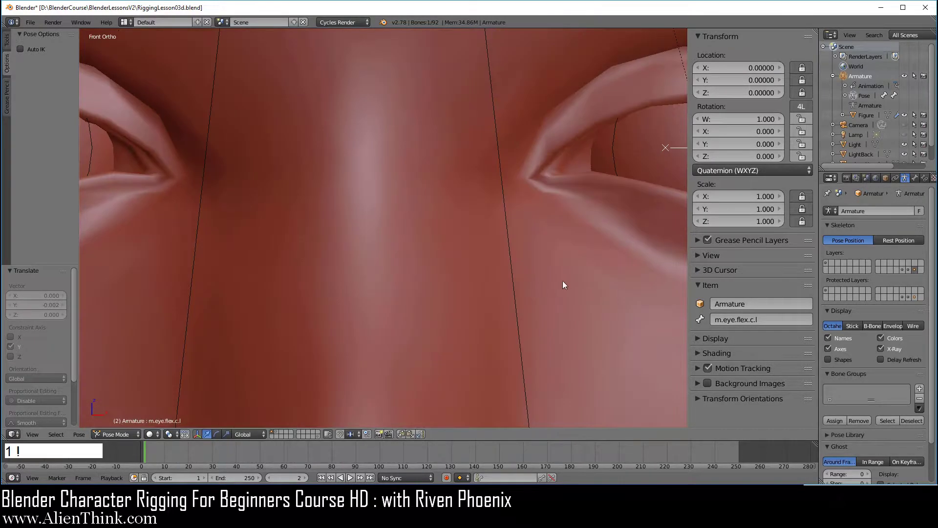
middle_click_drag(563, 288, 508, 307, "shift")
key("r")
key("r")
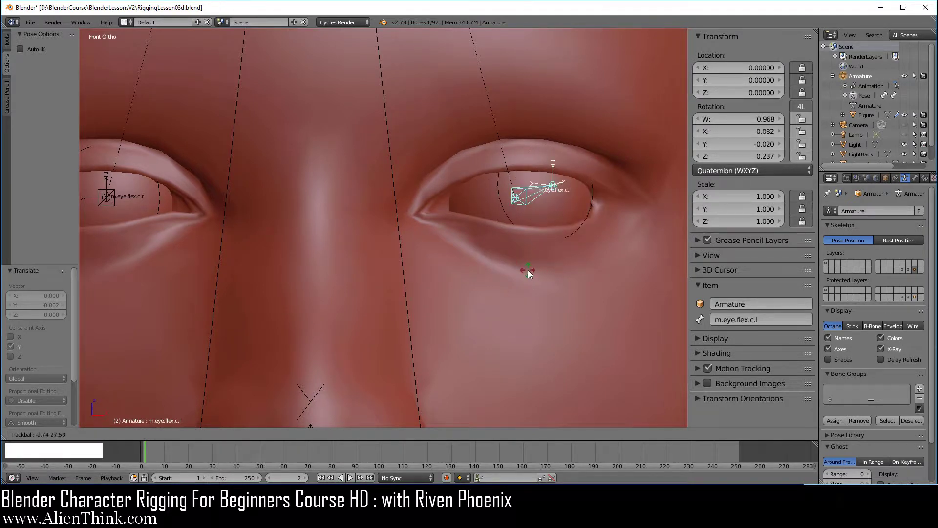
right_click(528, 271)
middle_click_drag(511, 264, 467, 244)
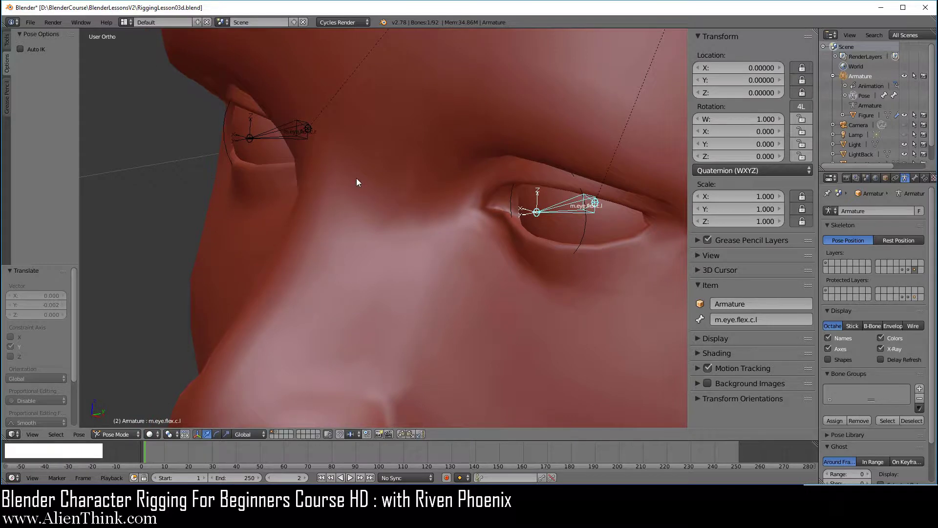
middle_click_drag(356, 178, 373, 198)
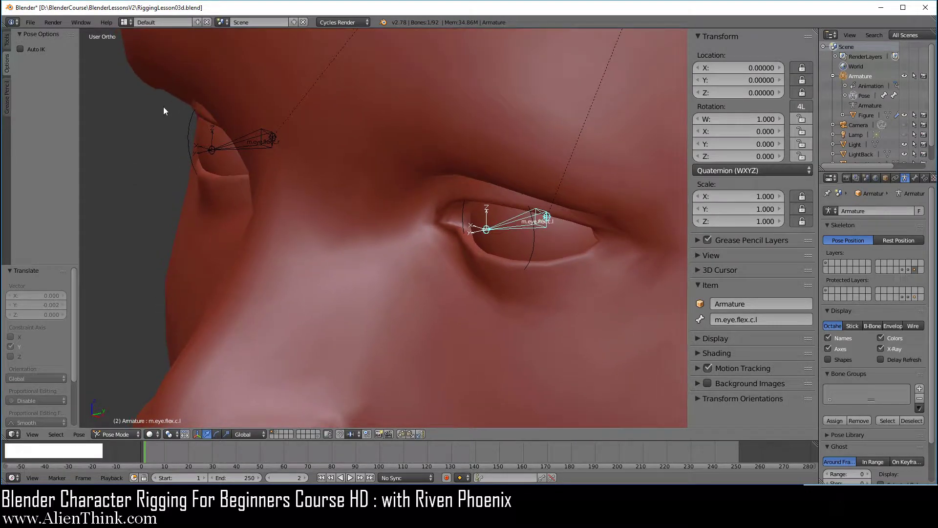
Step: Save the scene as RiggingLesson03e.blend in the BlenderLessonsV2 folder, overwriting the existing file
left_click(30, 25)
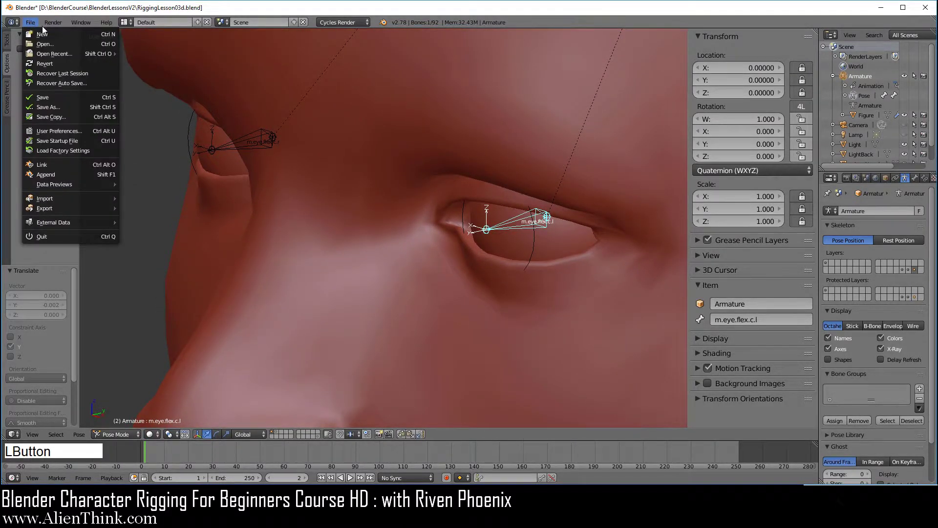
left_click(54, 106)
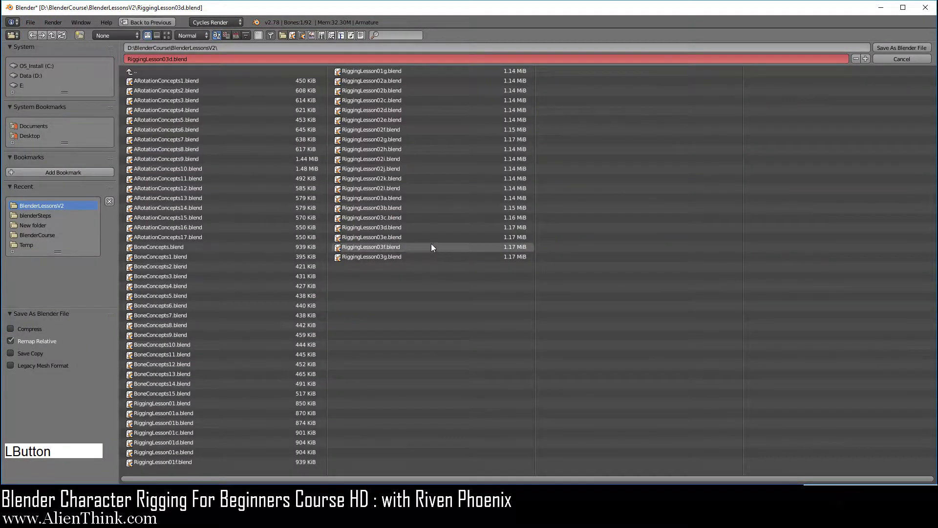
left_click(393, 238)
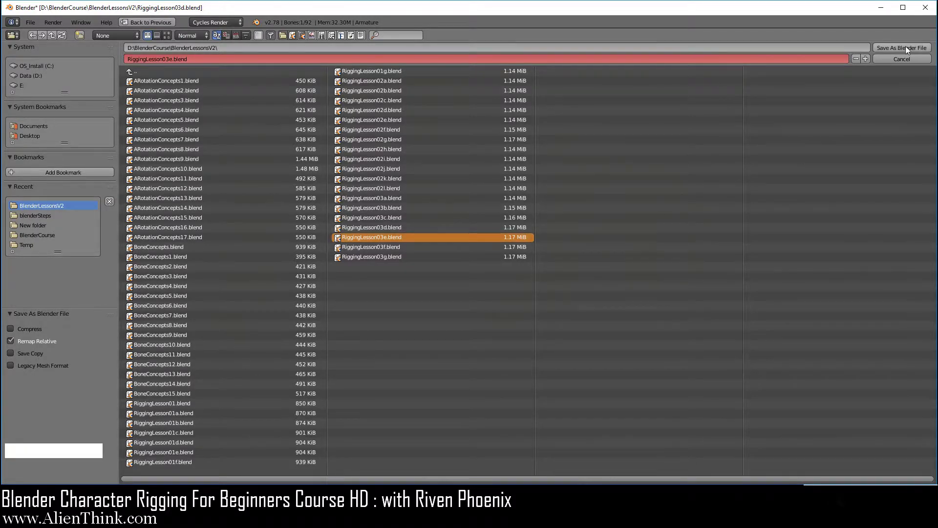
left_click(905, 48)
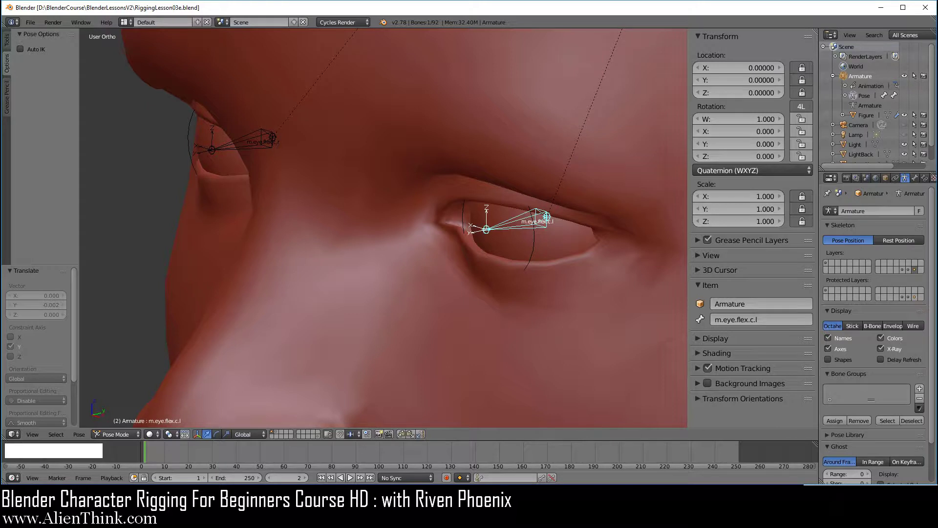
key("F3")
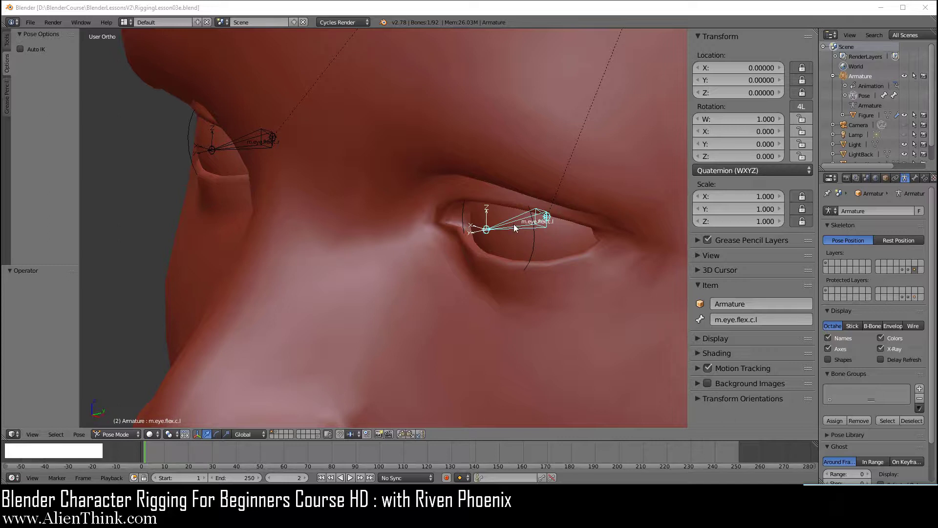
left_click(501, 9)
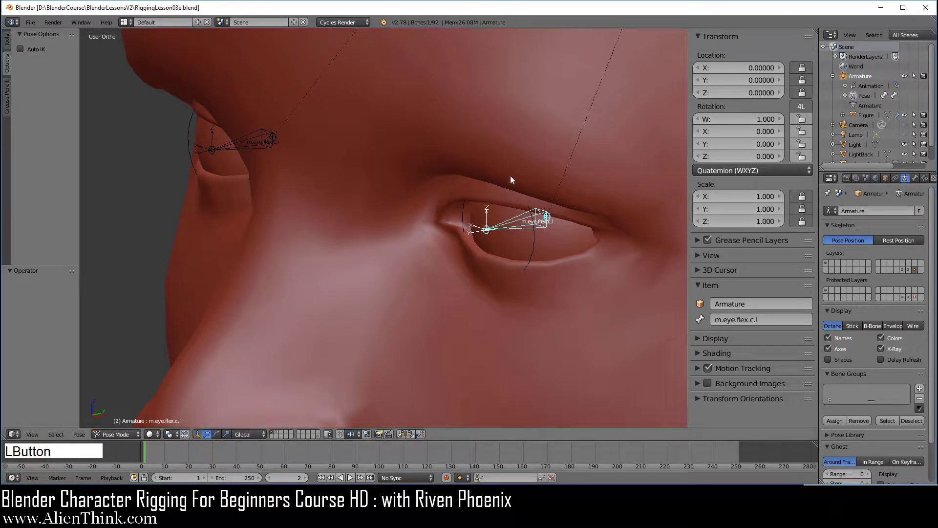
Step: In top view, turn off X-Axis Mirror for the armature and duplicate m.eye.flex.c.l, moving the copy about -0.015 in X and -0.007 in Y
key("KP_7")
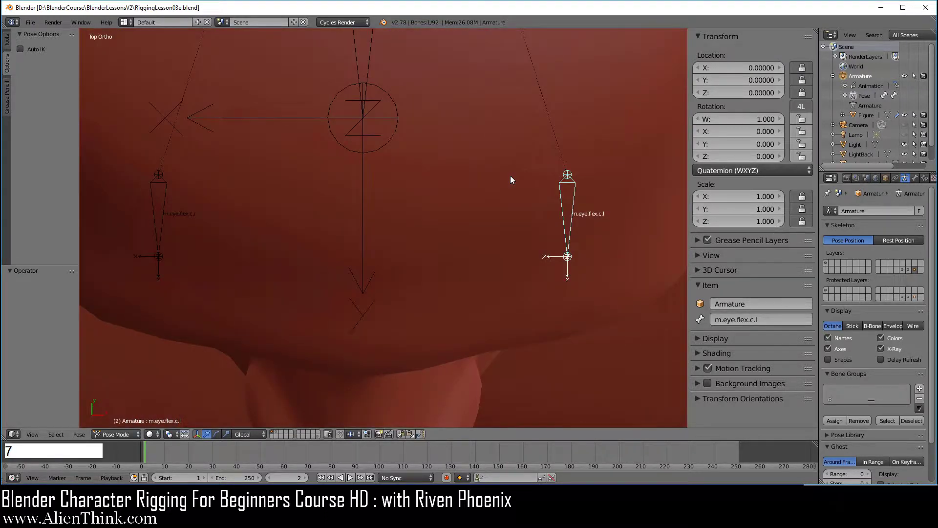
key("Tab")
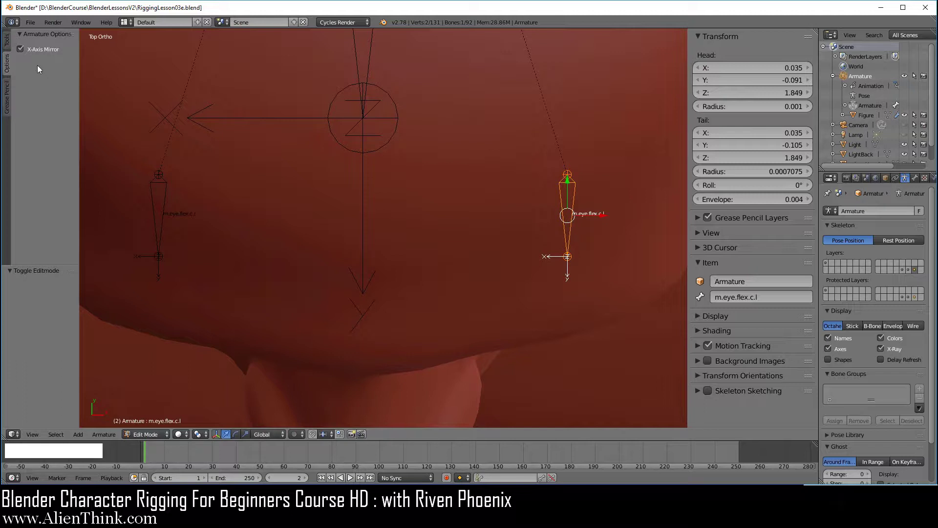
left_click(20, 49)
key("shift+d")
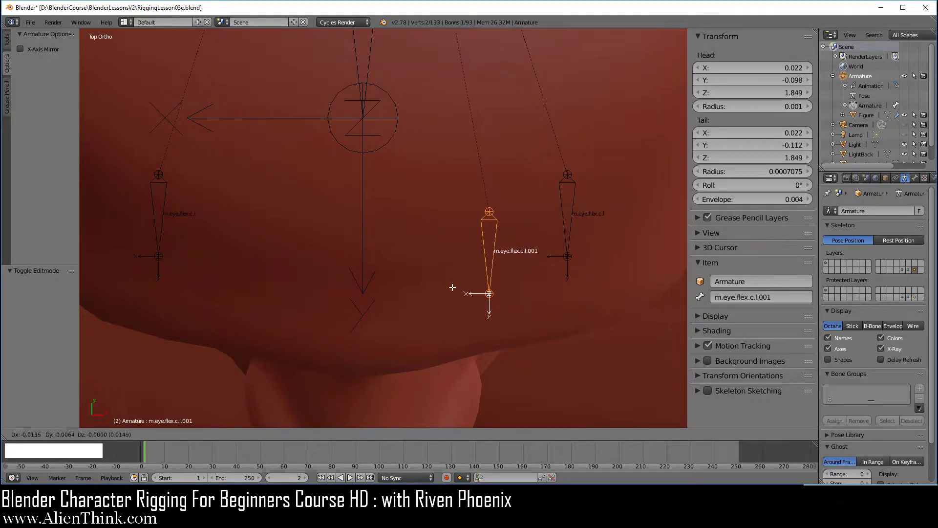
left_click(446, 288)
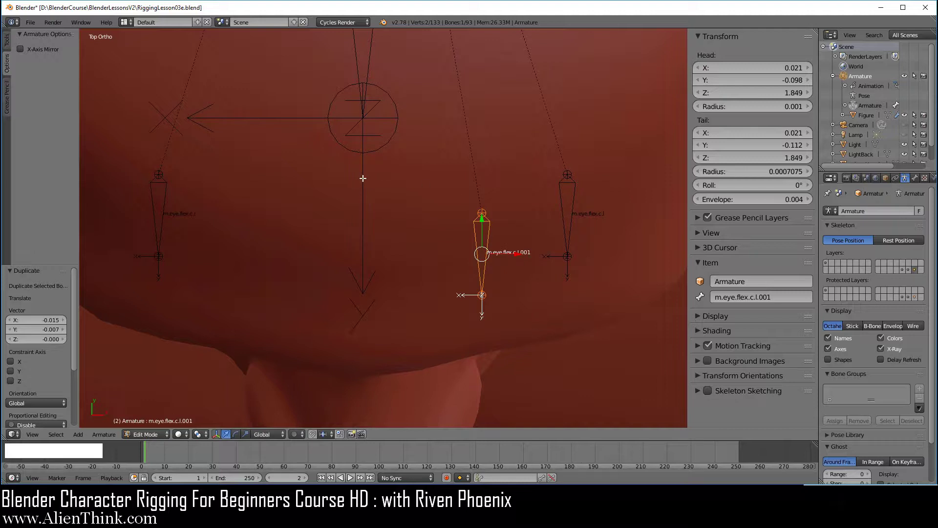
Step: Snap the 3D cursor midway between the heads of the two eye flex bones and snap the duplicated bone to it
right_click(567, 175)
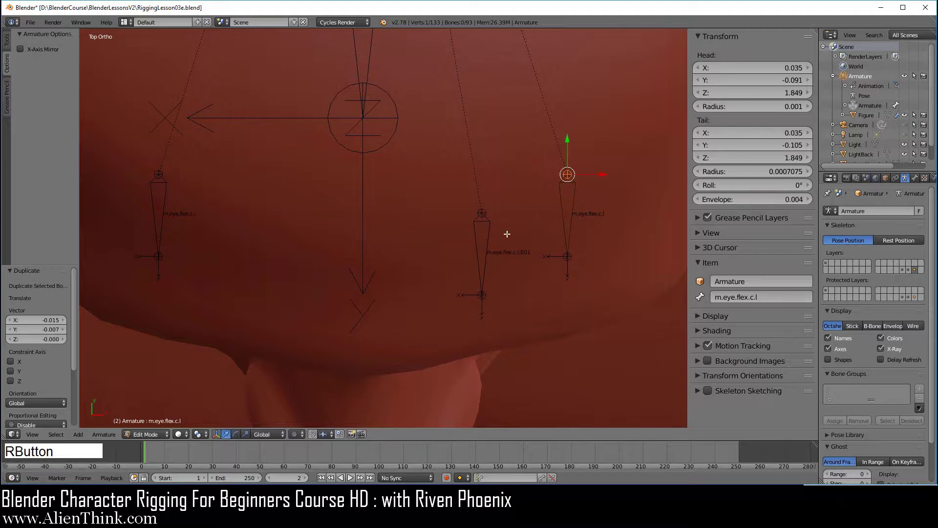
right_click(157, 174, "shift")
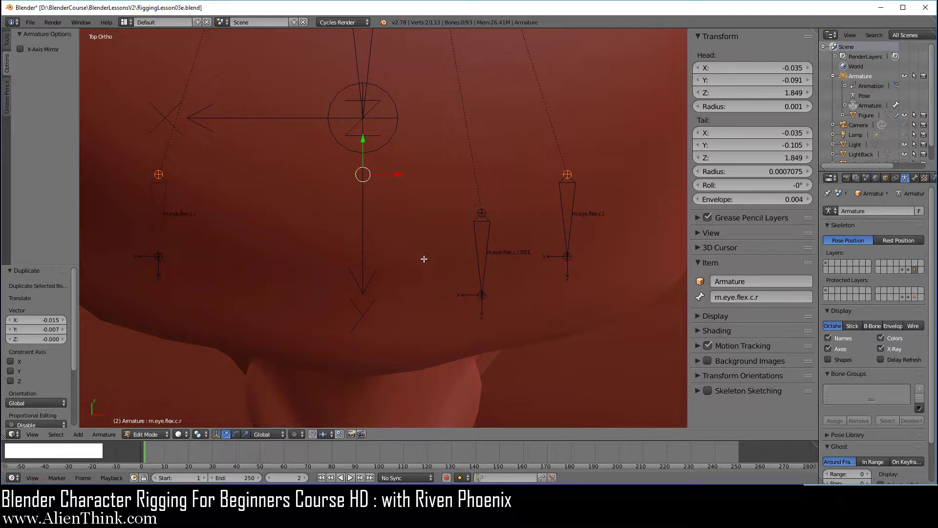
key("shift+s")
left_click(424, 259)
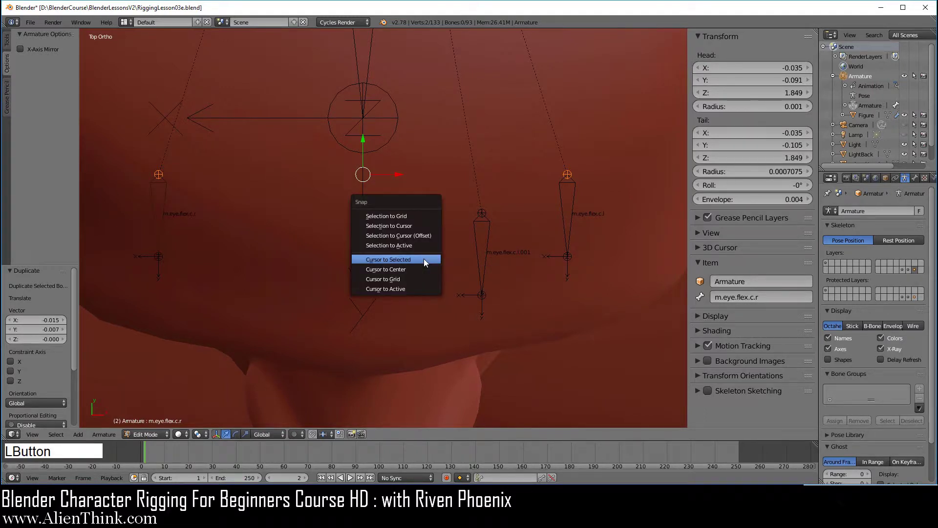
right_click(487, 241)
key("shift+s")
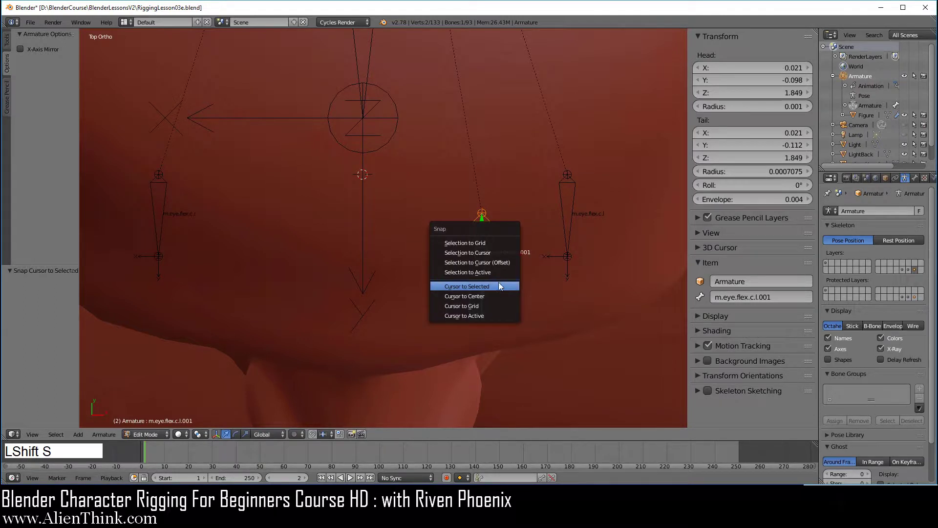
left_click(480, 253)
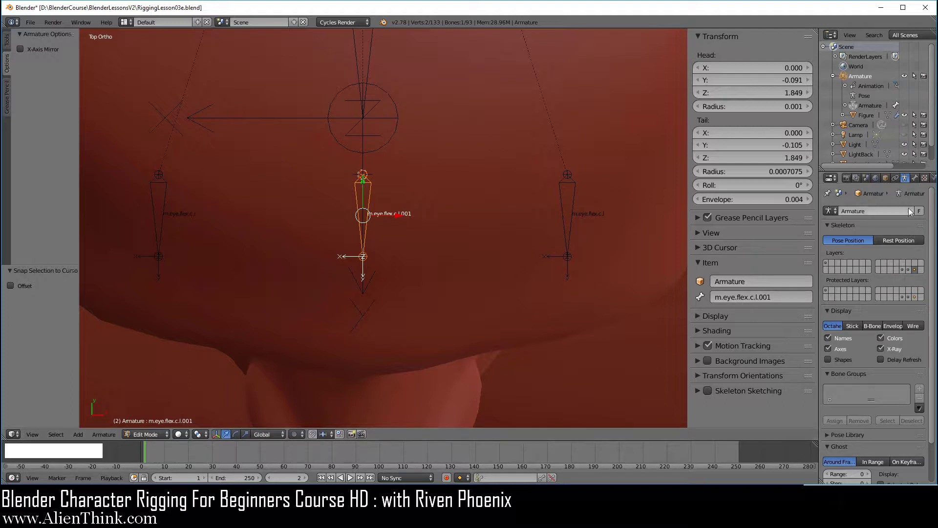
Step: Compare the bone settings of the centre copy and m.eye.flex.c.l, and rename the centre copy m.eye.line
left_click(914, 178)
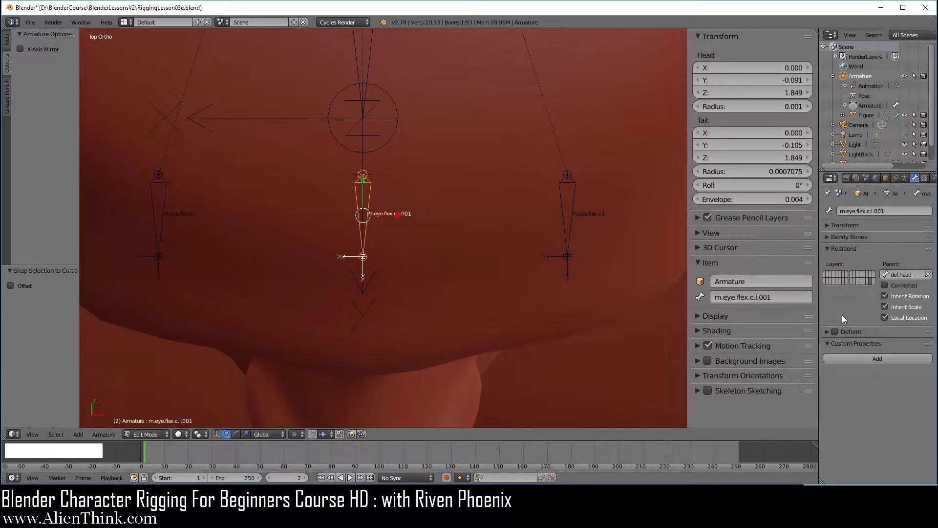
right_click(572, 209)
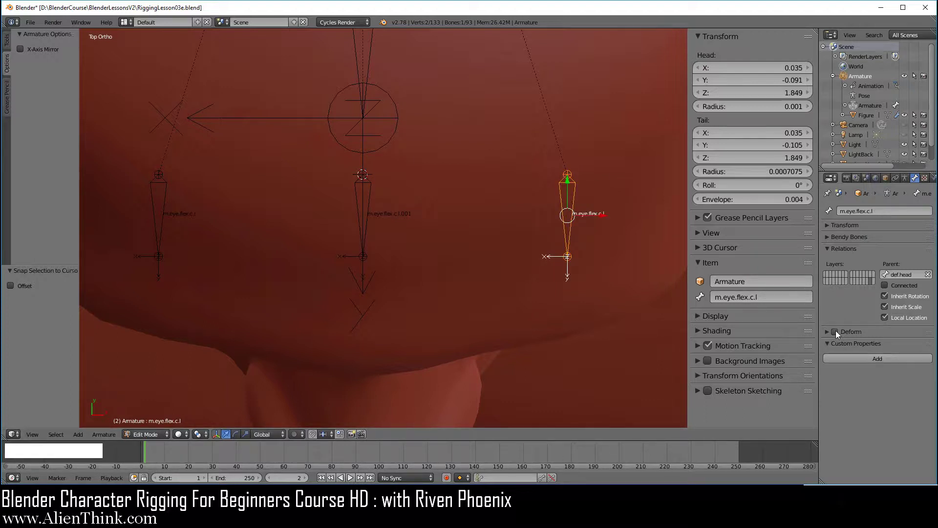
right_click(371, 198)
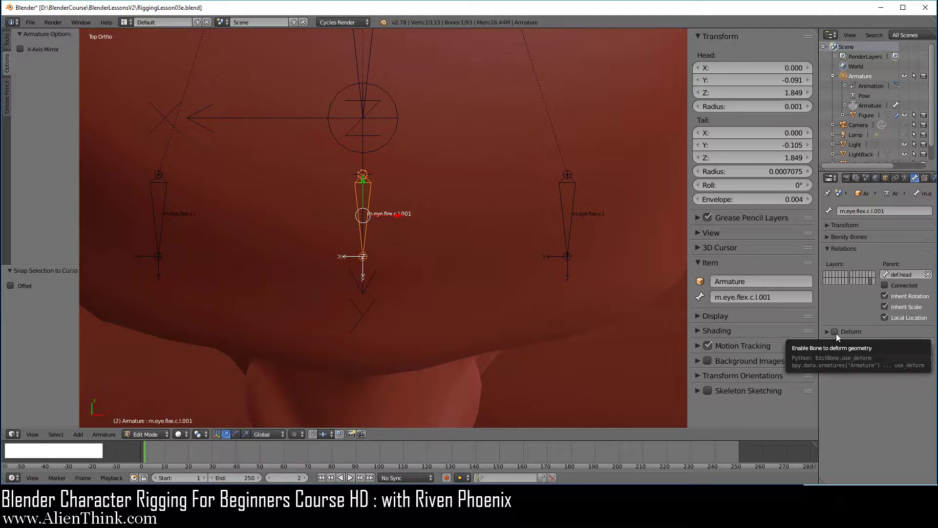
left_click(774, 298)
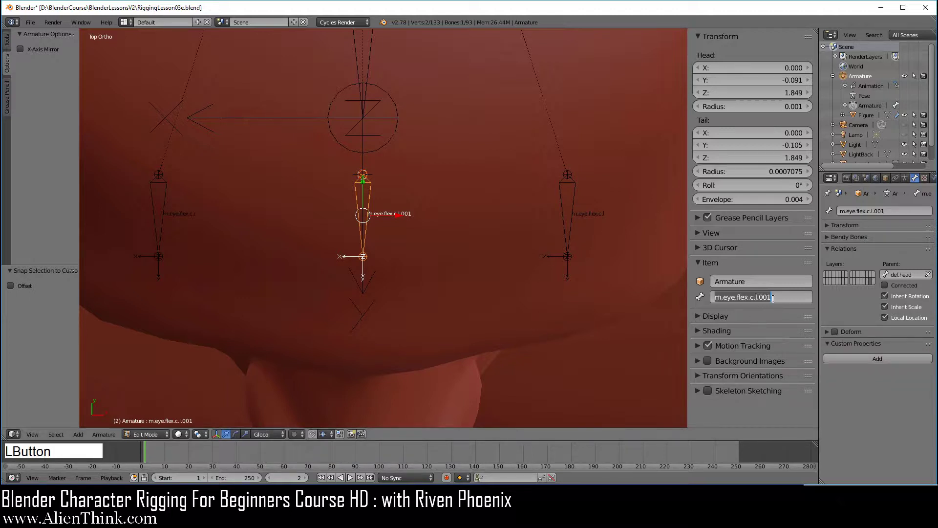
type("m")
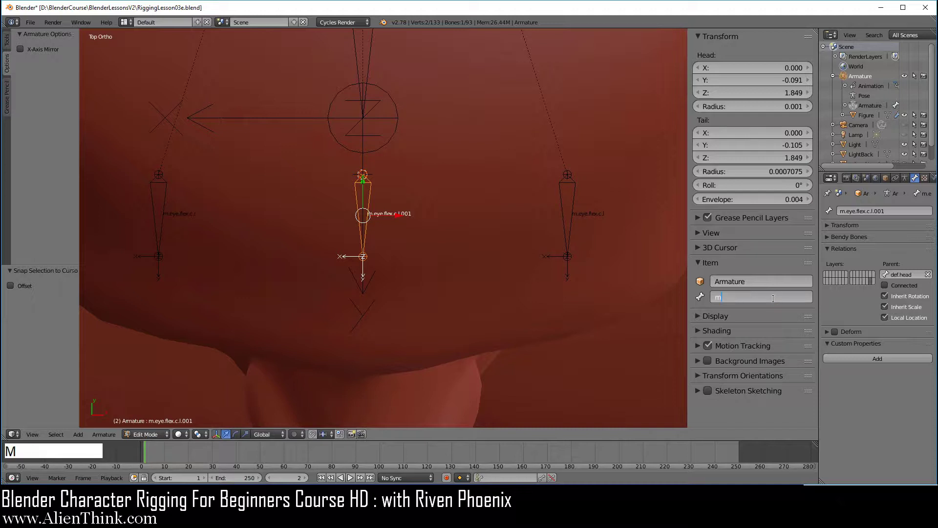
type(".eye.line")
key("Return")
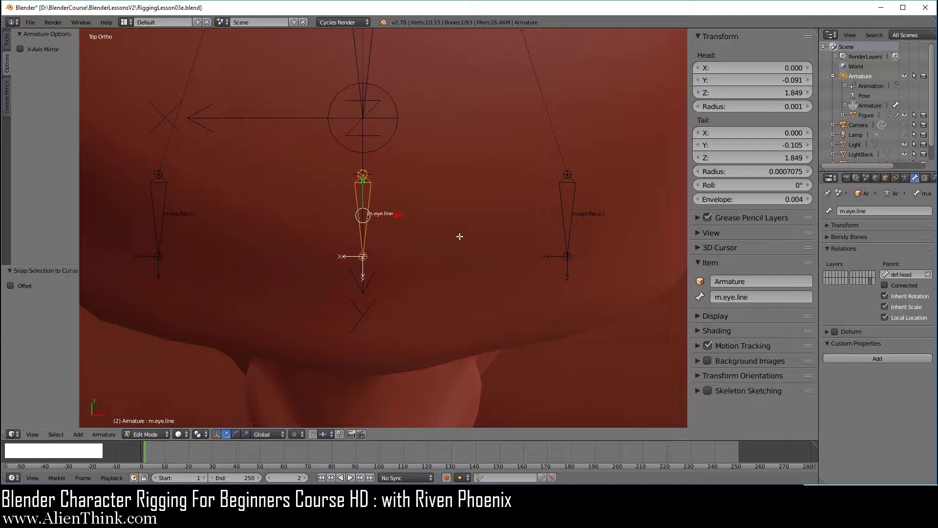
Step: Select the three eye mechanism bones and turn X-Axis Mirror on for the armature
right_click(562, 221)
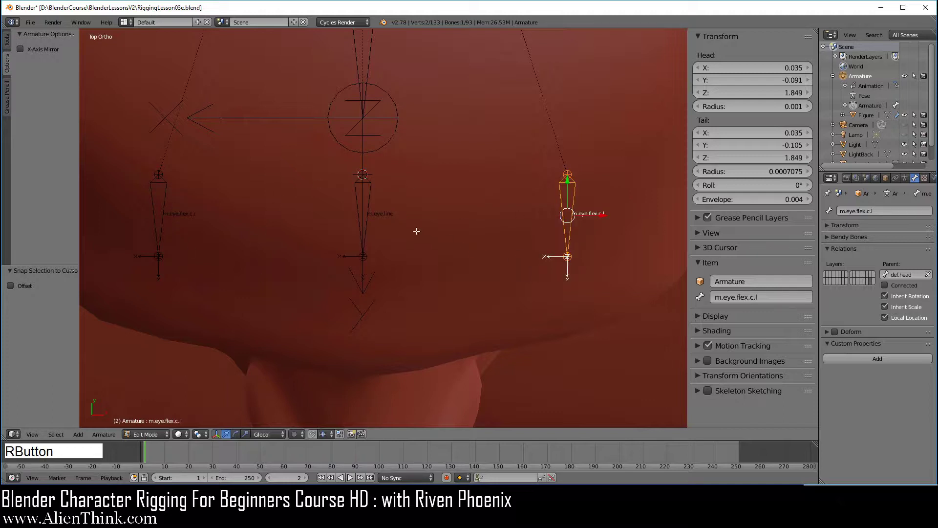
right_click(371, 206, "shift")
right_click(165, 198, "shift")
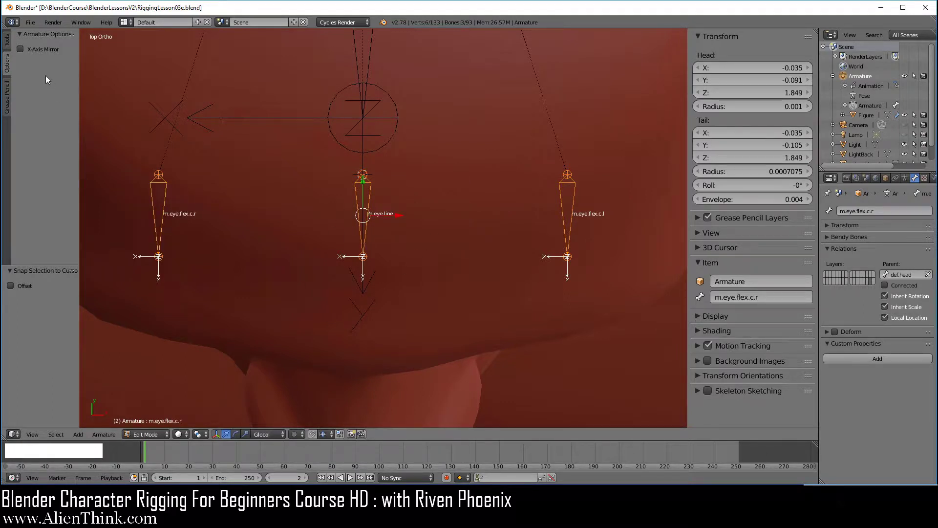
left_click(21, 50)
Step: Duplicate m.eye.flex.c.l and m.eye.line with mirroring, and move the copies about -0.047 along Y in front of the face
right_click(565, 211)
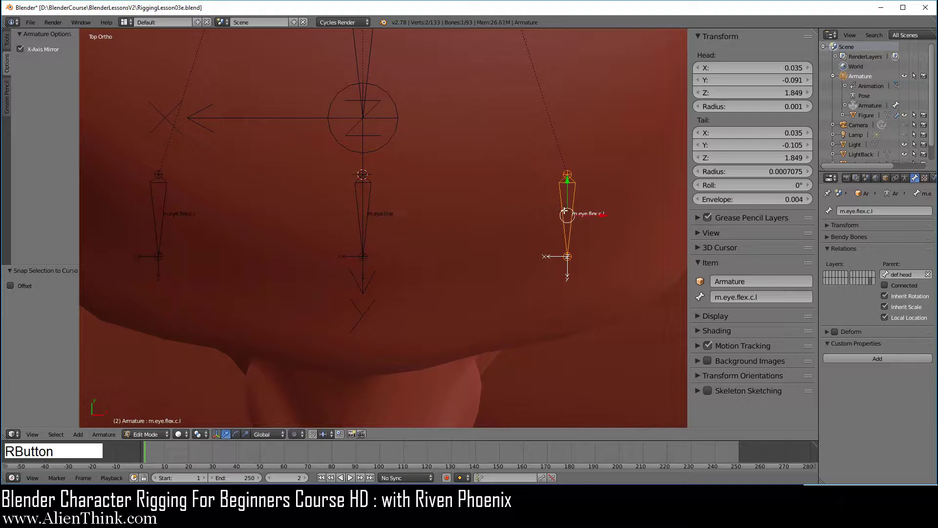
right_click(372, 205, "shift")
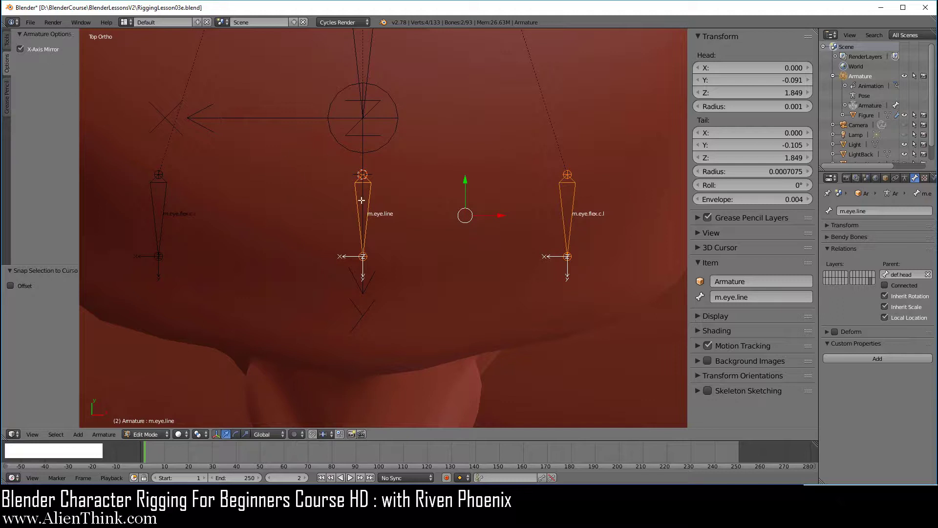
scroll(432, 254, "down", 2)
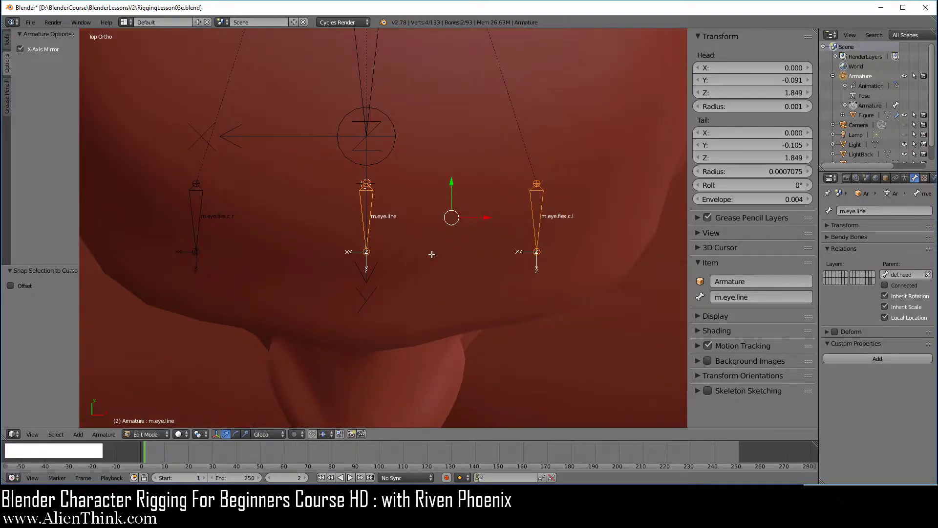
key("shift+d")
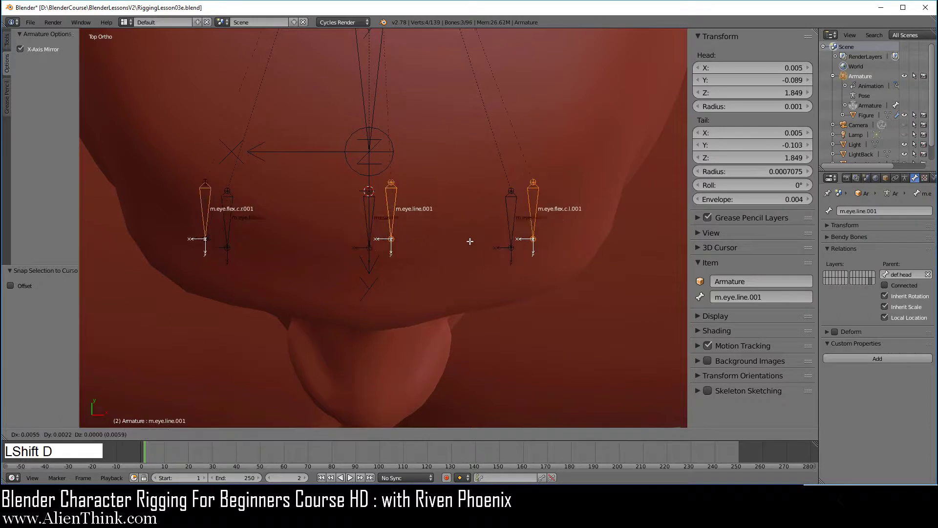
right_click(443, 235)
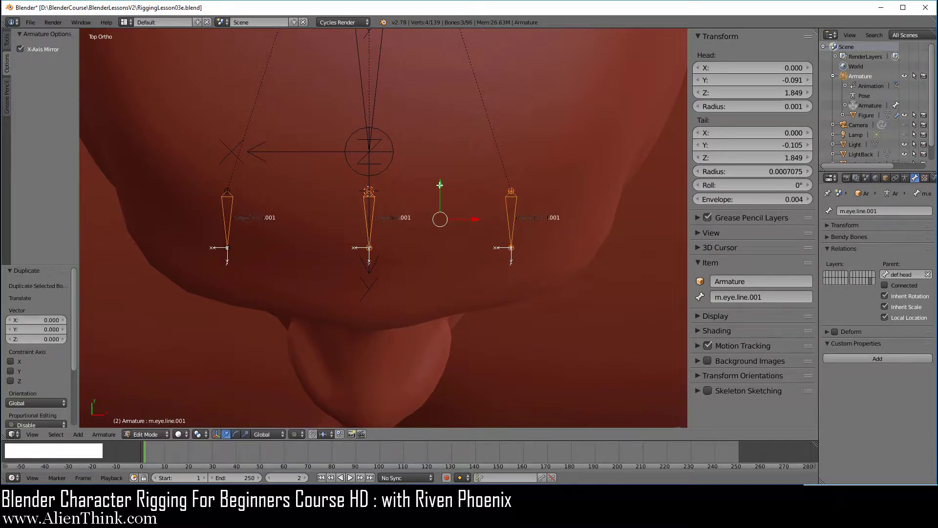
left_click_drag(440, 185, 432, 352)
middle_click_drag(406, 309, 414, 221, "shift")
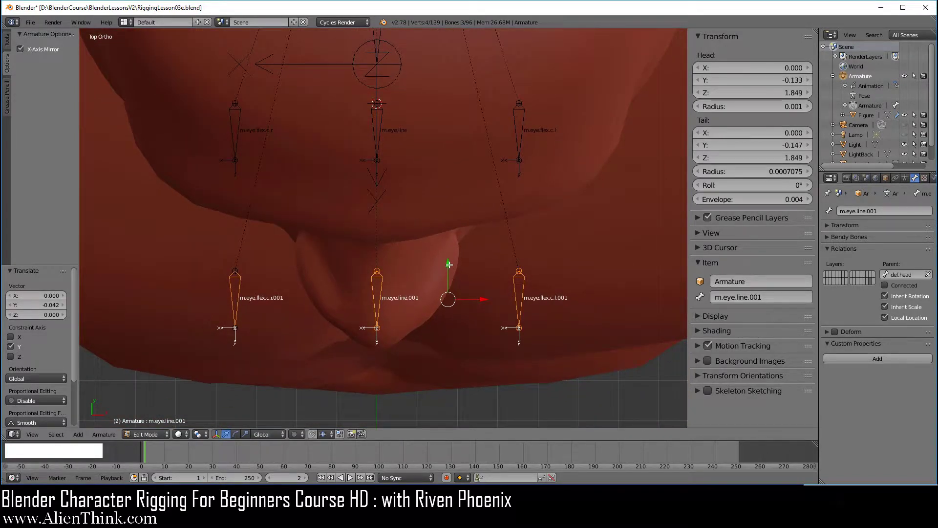
left_click_drag(449, 265, 443, 284)
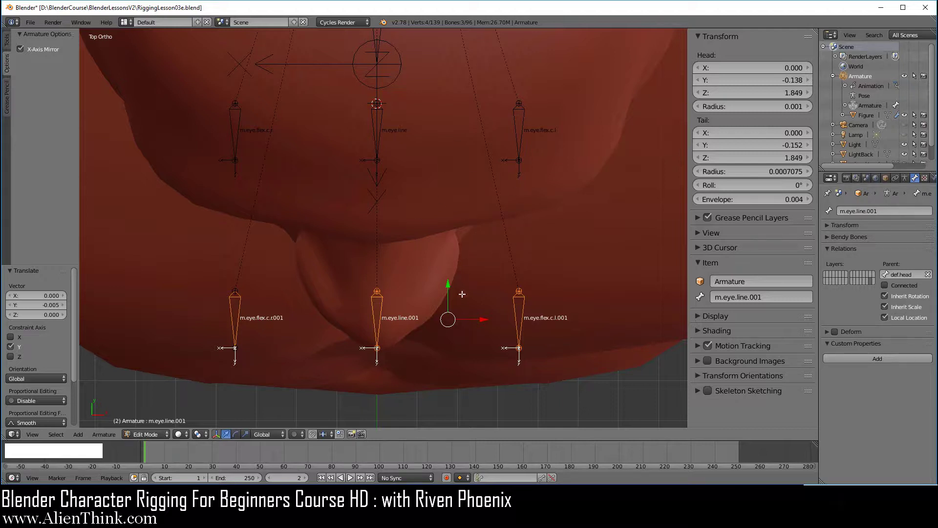
Step: Rename the duplicated left eye bone in front of the face as eye.touch.l
right_click(521, 306)
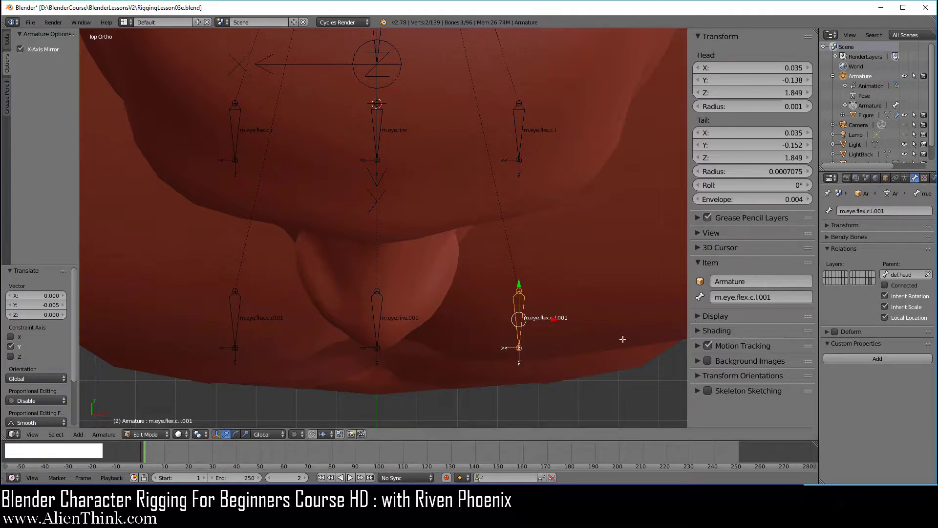
right_click(379, 306)
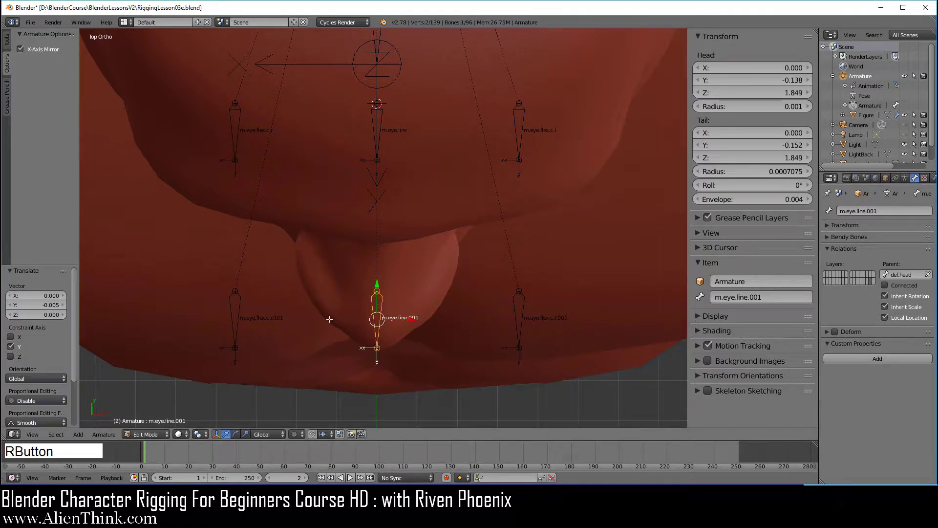
right_click(238, 306)
right_click(524, 303)
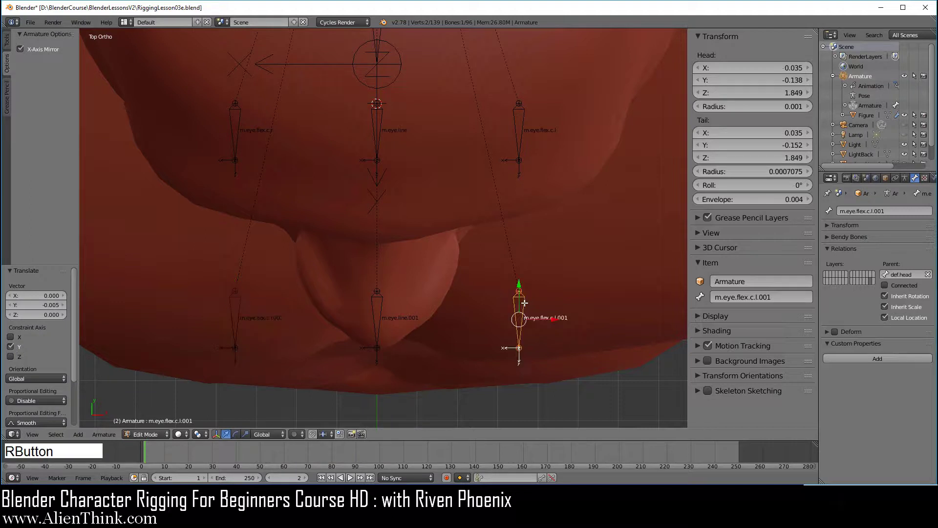
left_click(774, 297)
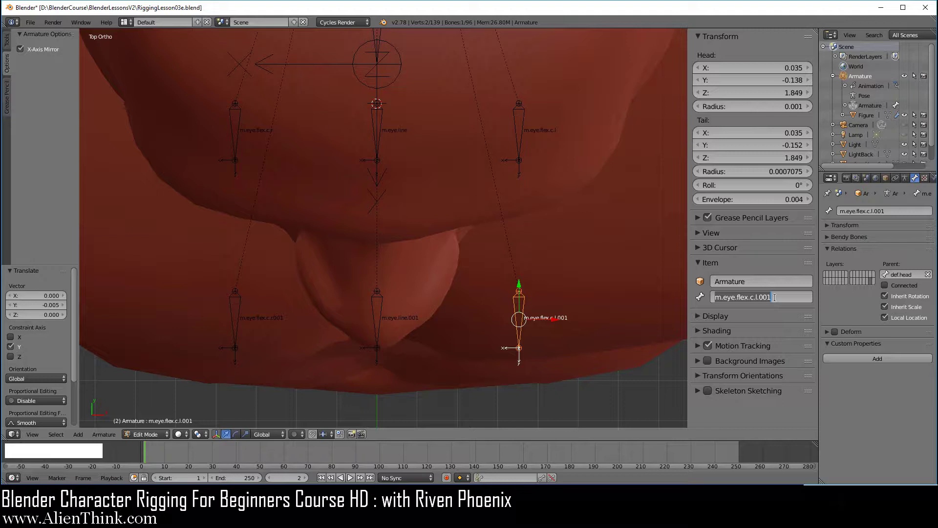
type("eye")
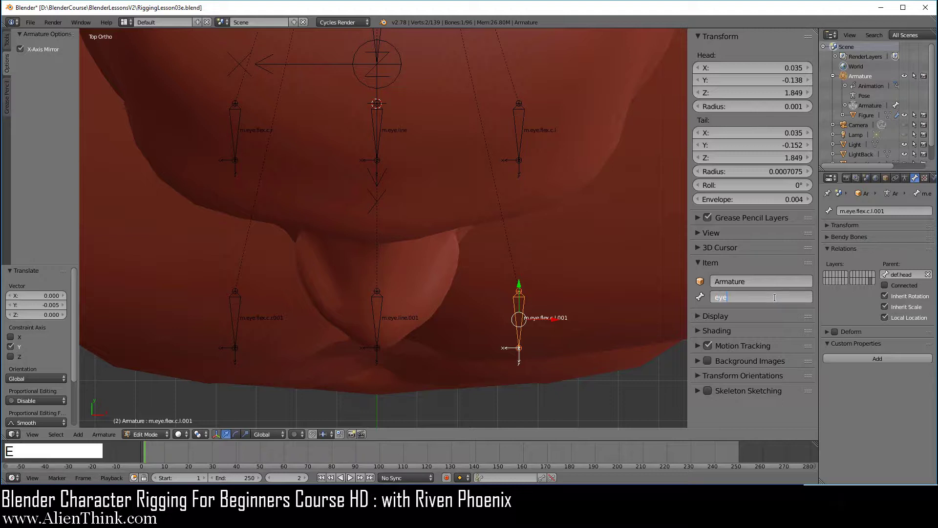
type(".touch.l")
key("KP_Enter")
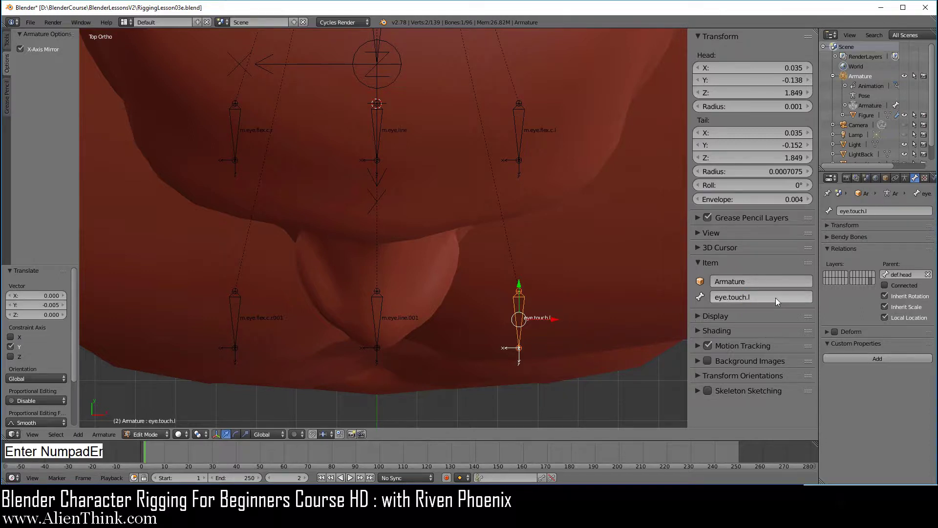
Step: Reuse the name of eye.touch.l for the duplicated right eye bone, changing its suffix so it reads eye.touch.r
key("ctrl")
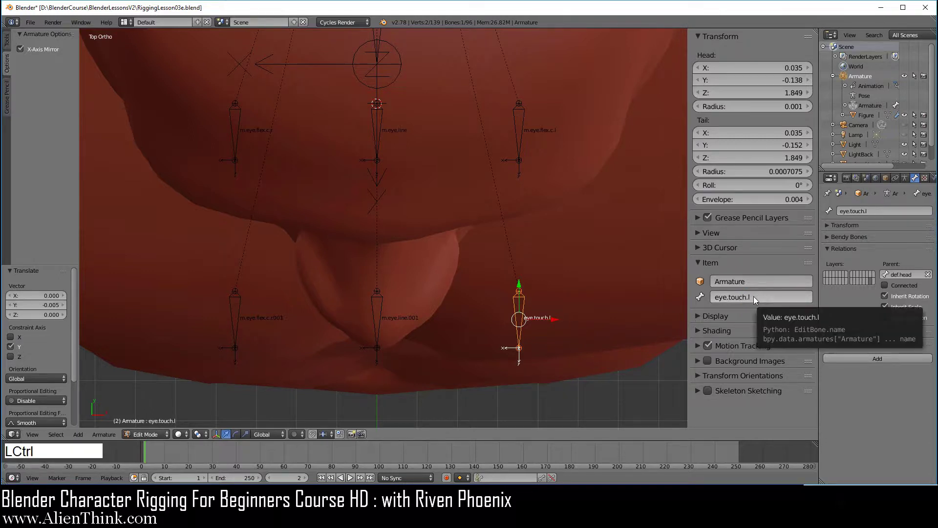
key("ctrl+c")
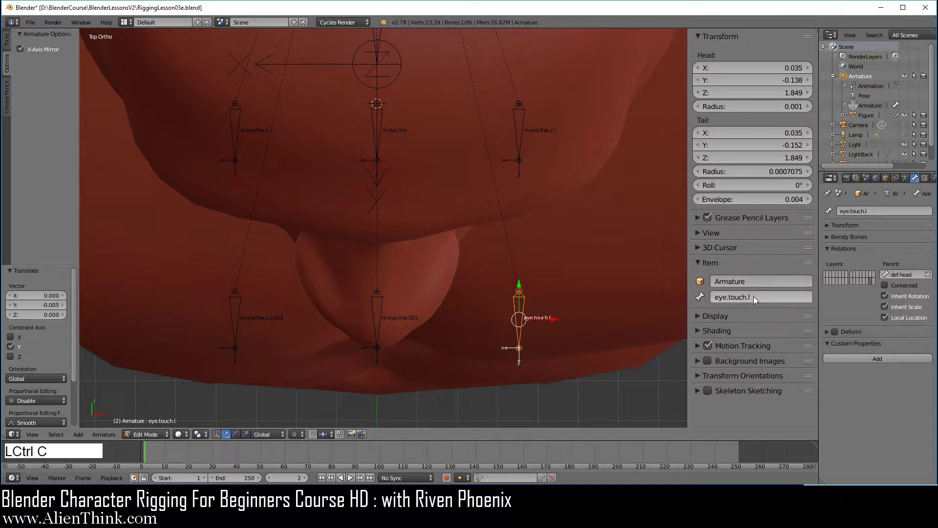
right_click(238, 303)
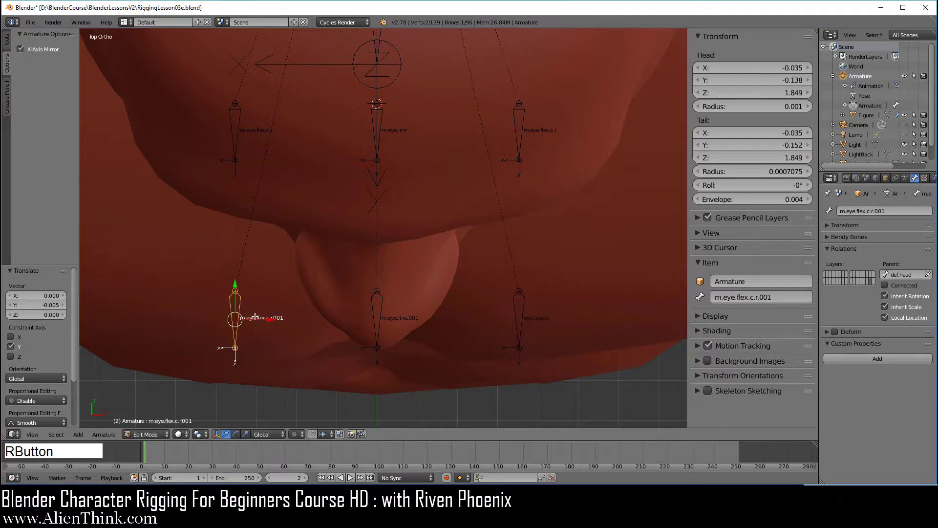
left_click(779, 296)
key("ctrl+v")
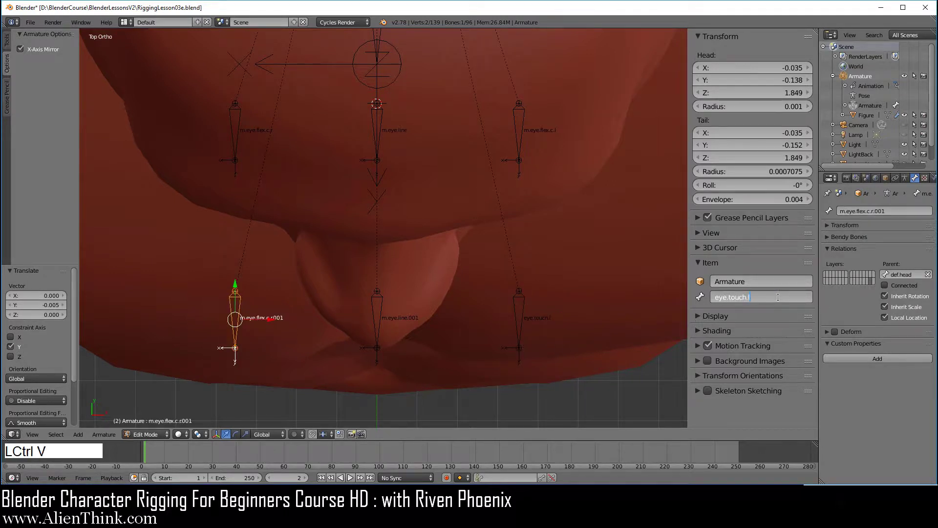
key("BackSpace")
type("r")
key("Return")
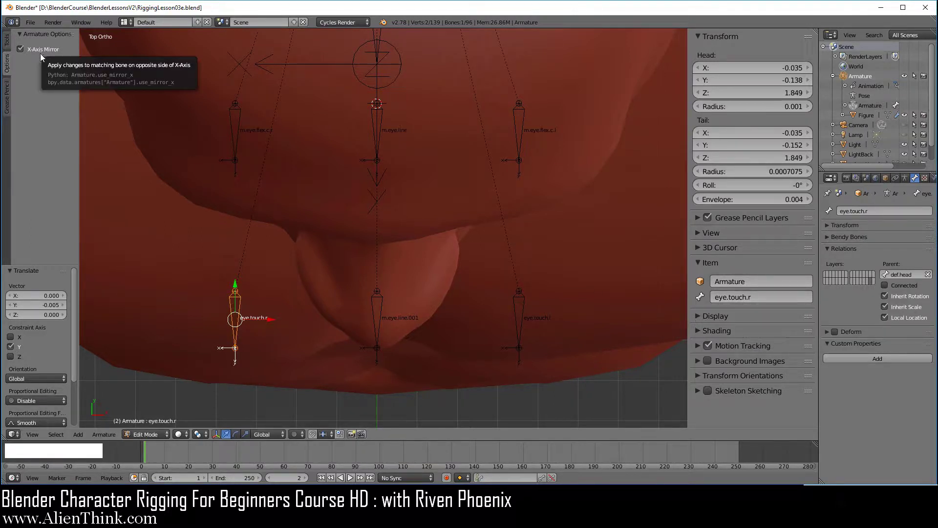
Step: Try rotating the tip of eye.touch.l to test the mirrored movement of the opposite bone, and cancel the rotation
right_click(521, 350)
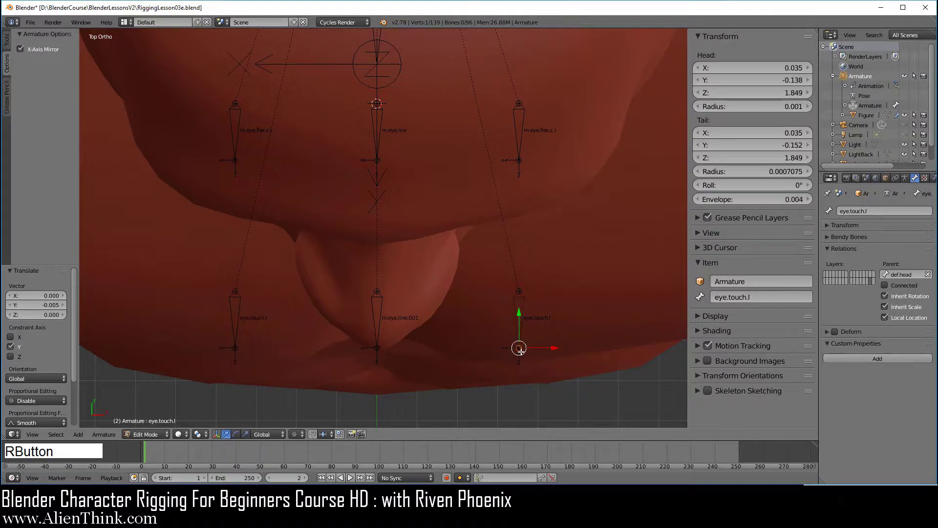
key("r")
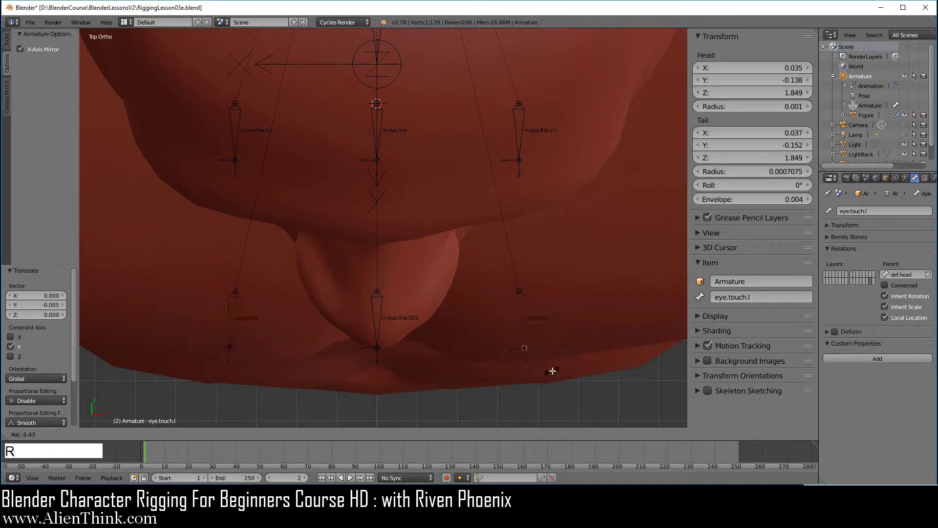
right_click(583, 335)
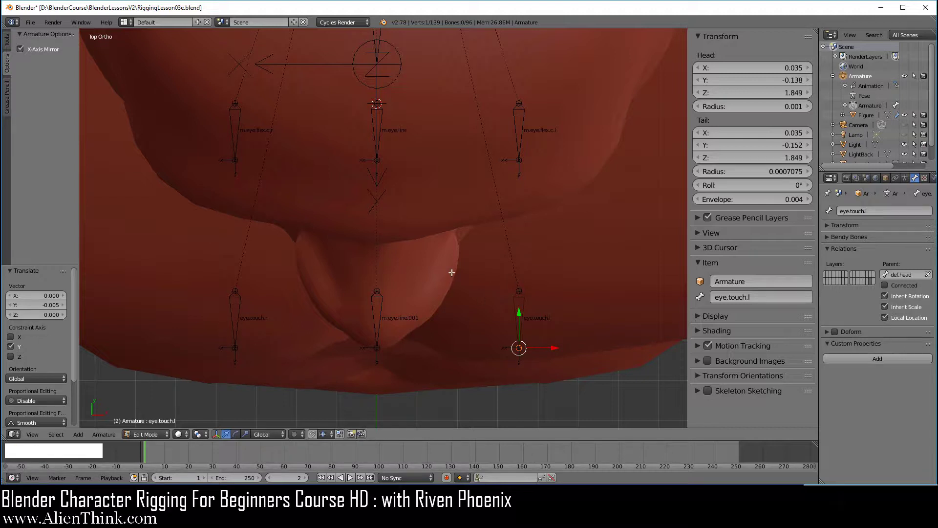
Step: Rename the duplicated middle bone in front of the face as eye.center.touch
right_click(381, 310)
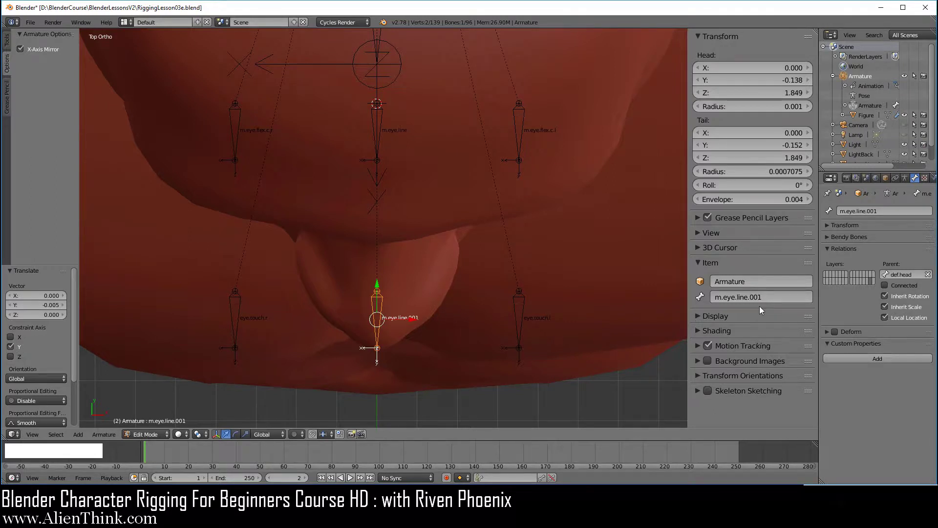
left_click(781, 296)
type("eye.center.touch")
key("Return")
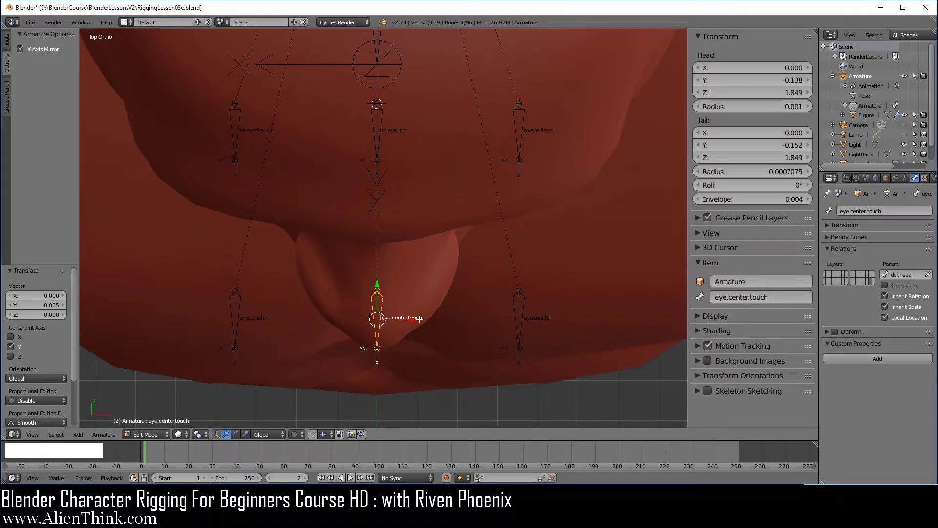
Step: Parent eye.touch.l to eye.center.touch with Keep Offset, letting X-Axis Mirror apply it to the opposite bone
right_click(516, 319)
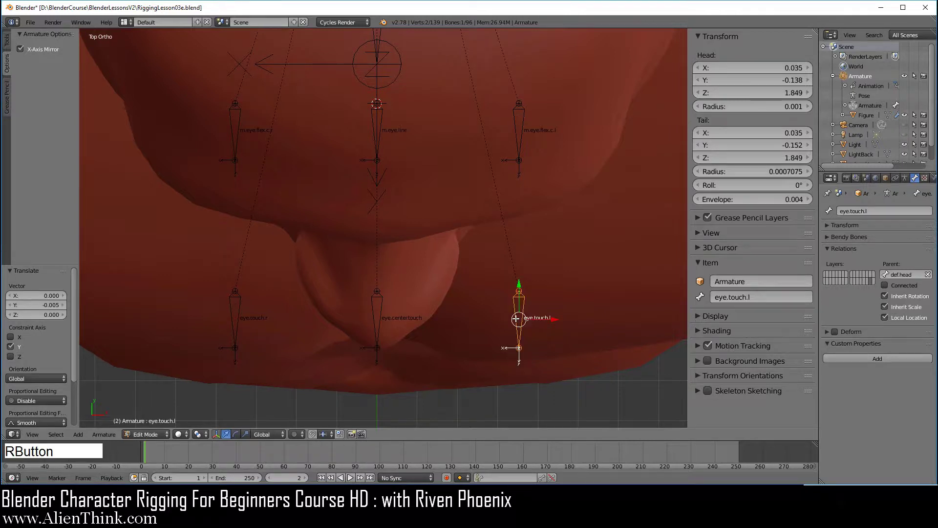
right_click(380, 320, "shift")
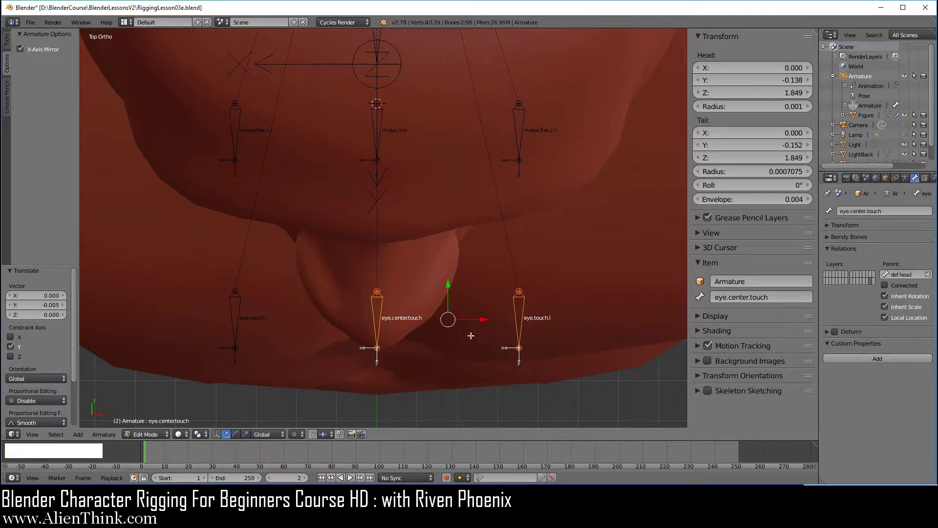
key("ctrl+p")
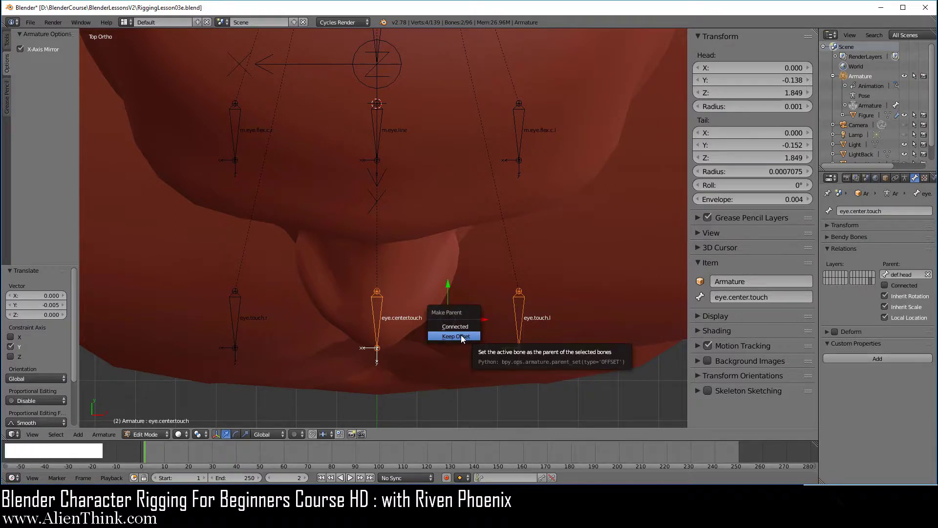
left_click(461, 336)
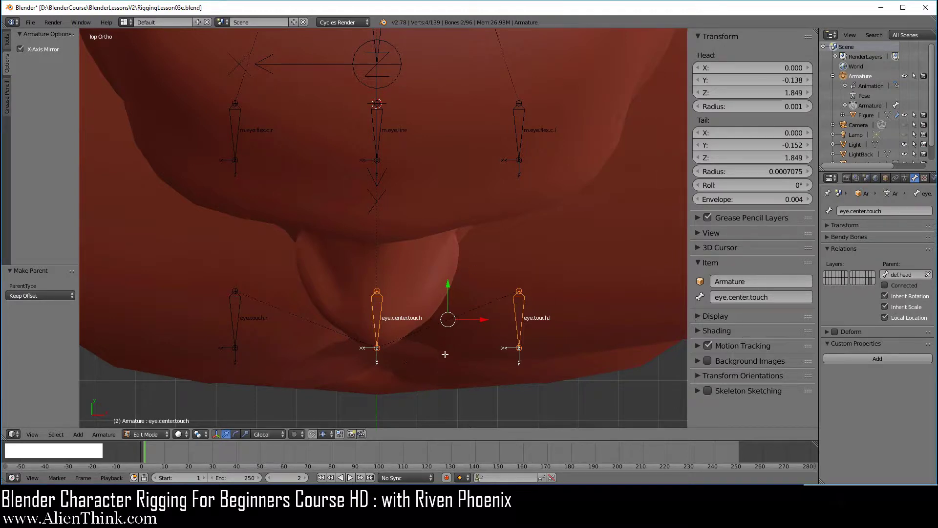
Step: Rotate the tip of eye.center.touch 90° in side view so the bone stands upright, and raise the tip about 0.005 along Z
middle_click_drag(358, 310, 424, 338)
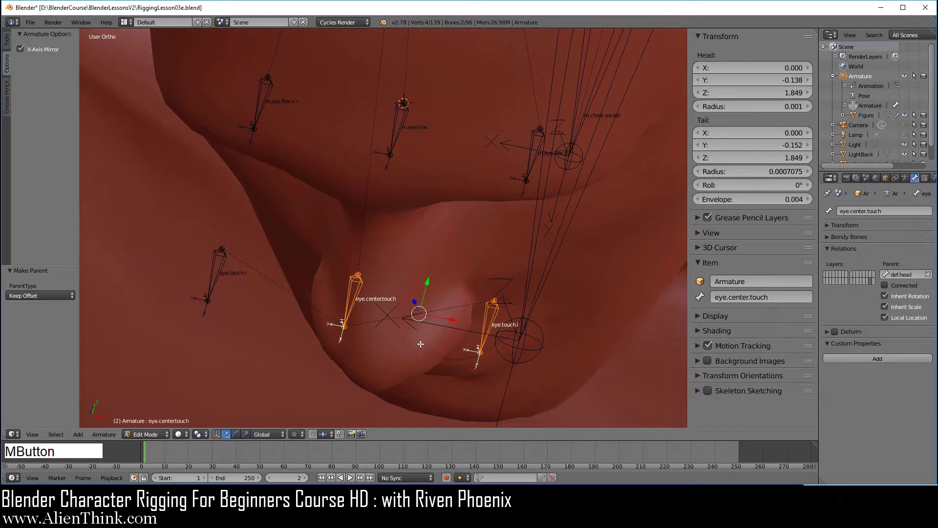
right_click(344, 329)
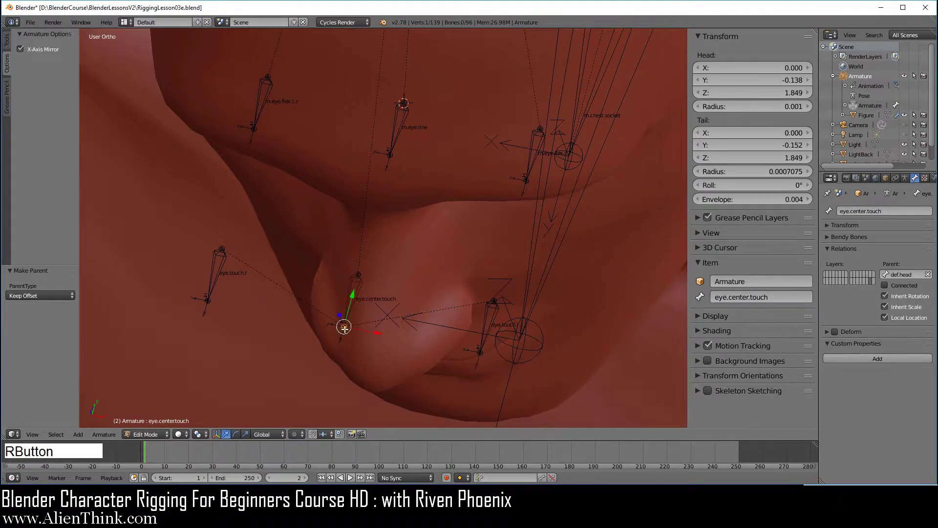
key("KP_3")
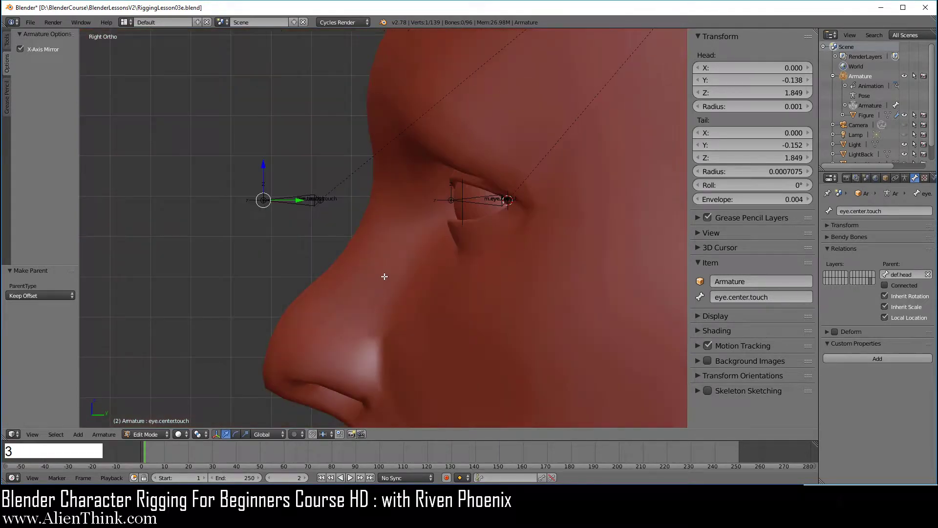
middle_click_drag(386, 274, 448, 284, "shift")
scroll(447, 285, "up", 2)
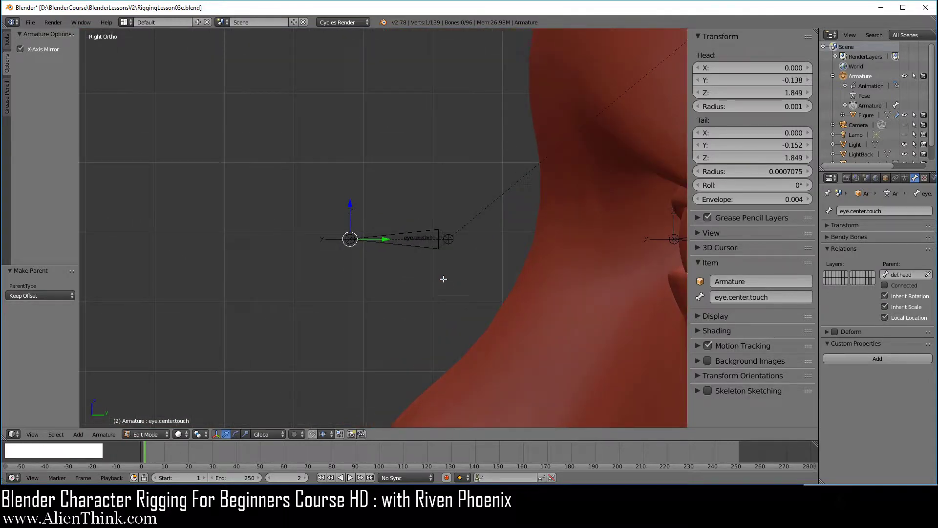
key("r")
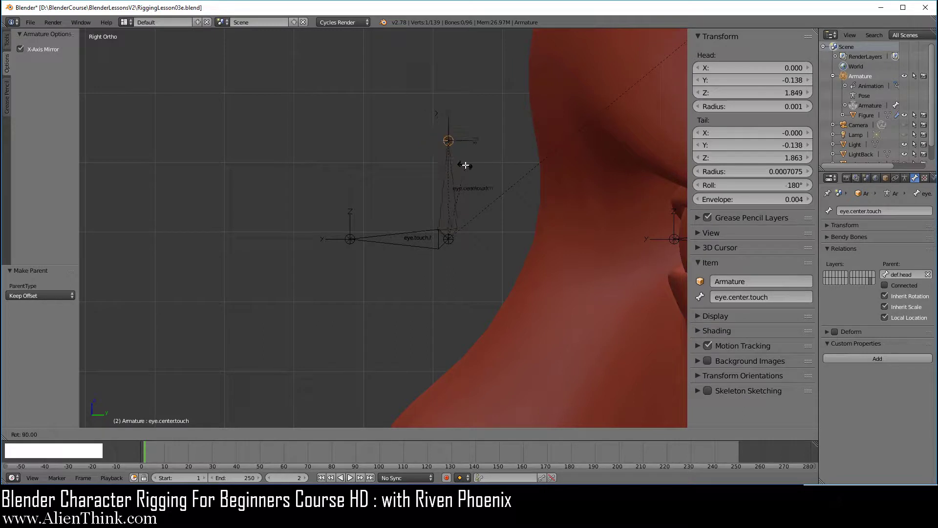
left_click(465, 166, "ctrl")
right_click(448, 141)
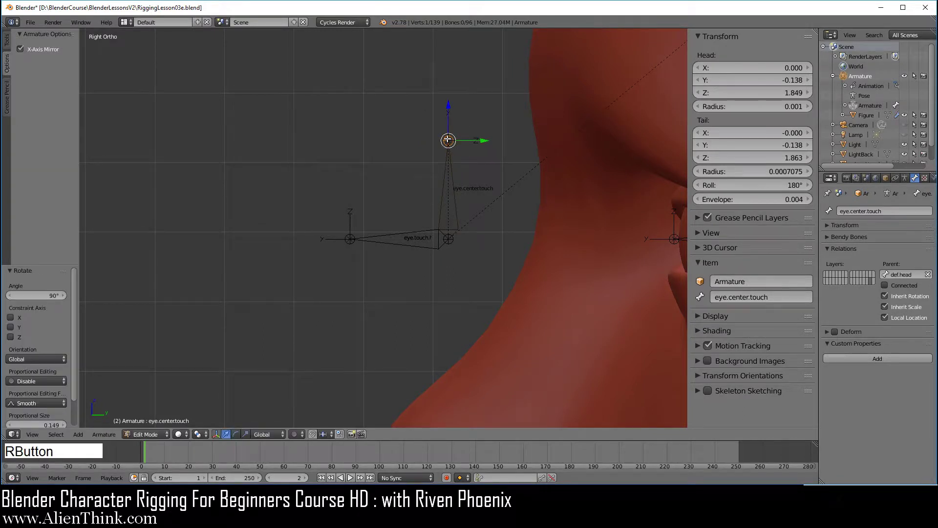
left_click_drag(449, 109, 450, 69)
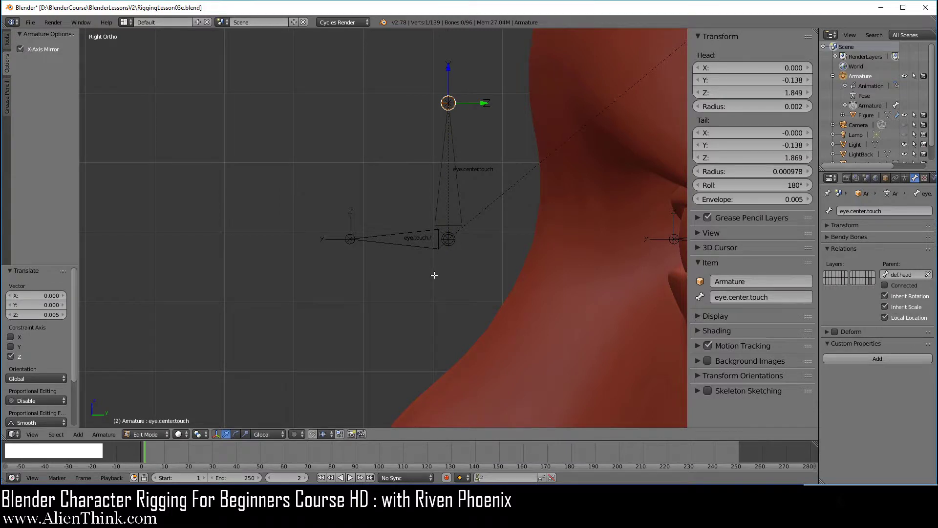
Step: Switch the armature to Pose Mode and unlock the X, Y and Z location of eye.center.touch
middle_click_drag(435, 274, 399, 264)
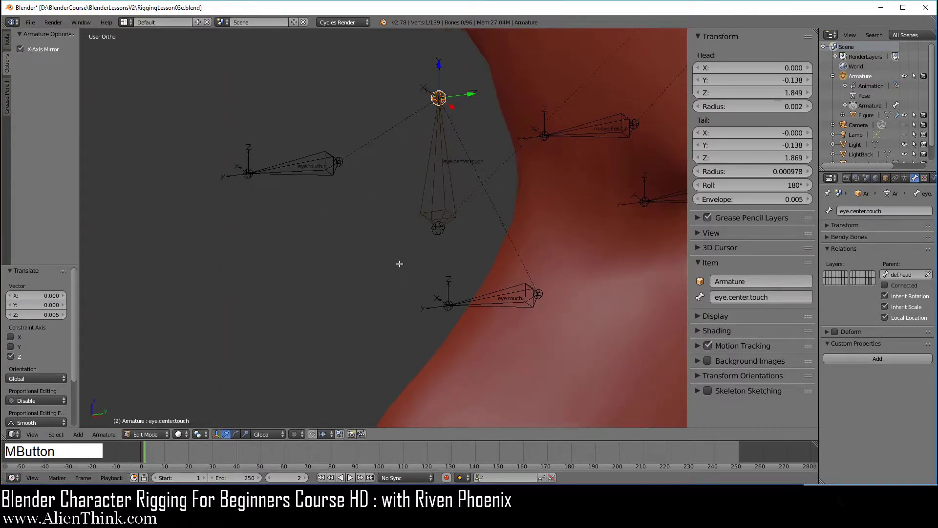
right_click(433, 181)
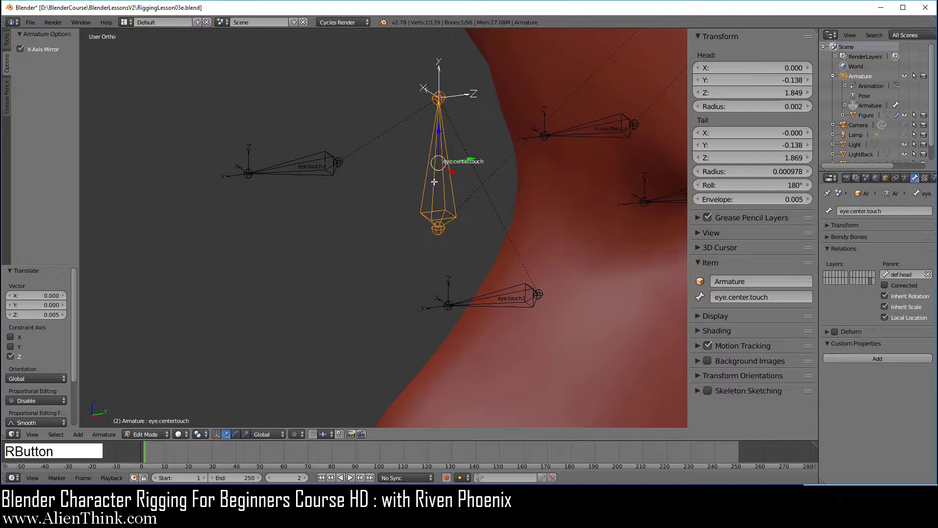
right_click(515, 294)
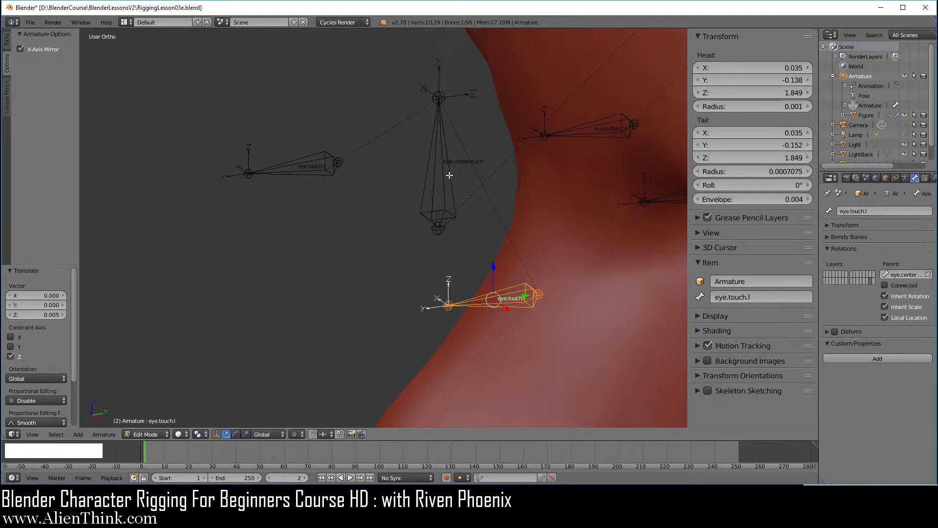
right_click(435, 170)
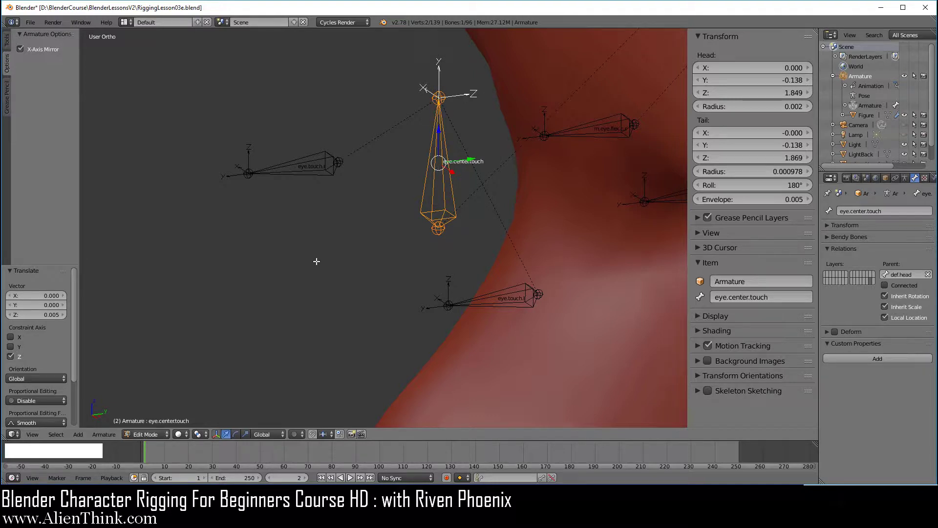
left_click(142, 434)
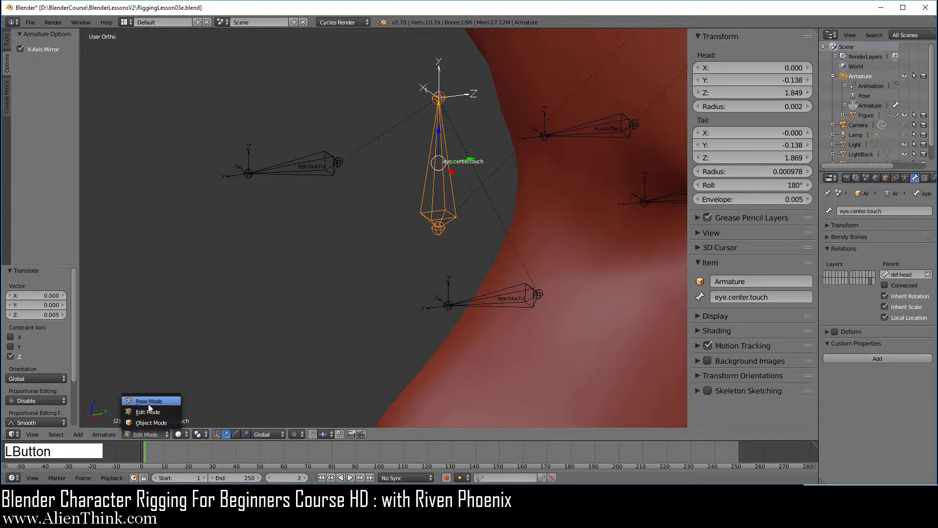
left_click(148, 402)
right_click(438, 181)
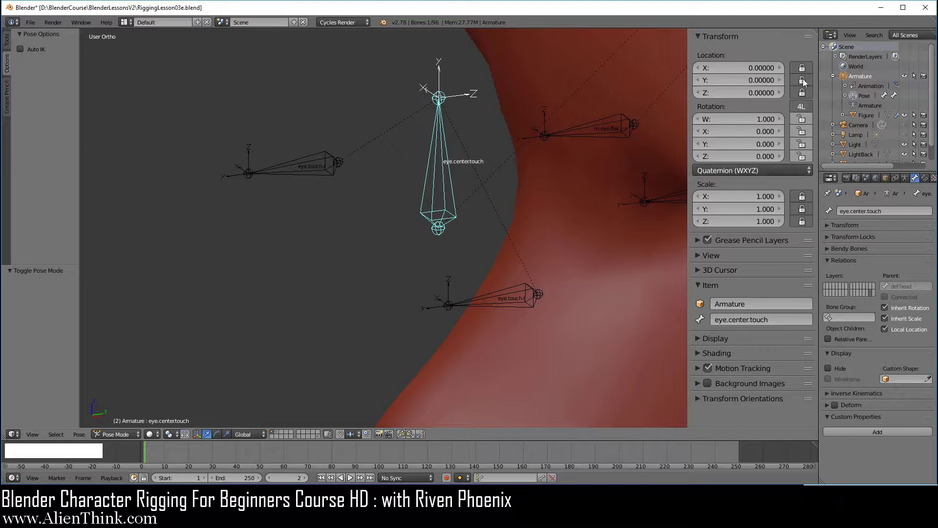
left_click_drag(802, 67, 802, 92)
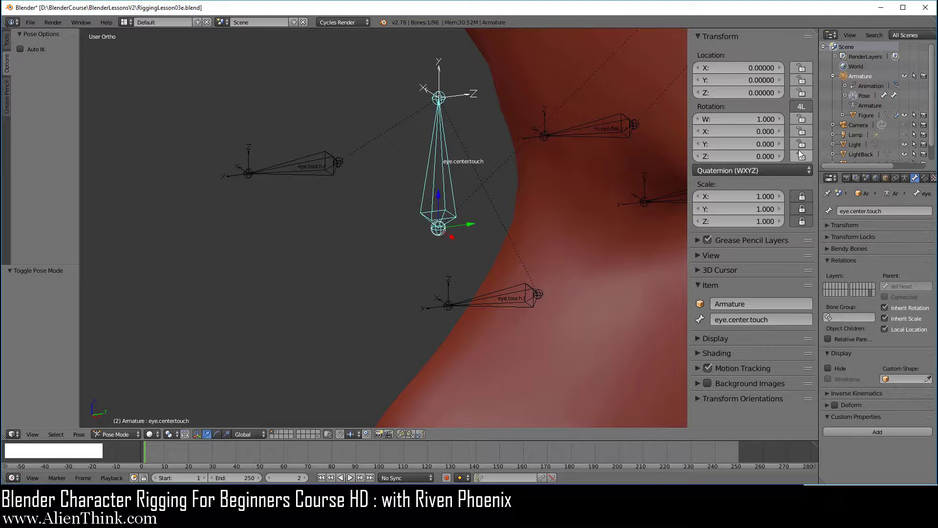
Step: Lock all rotation channels of eye.touch.l and unlock its X, Y and Z location
right_click(506, 292)
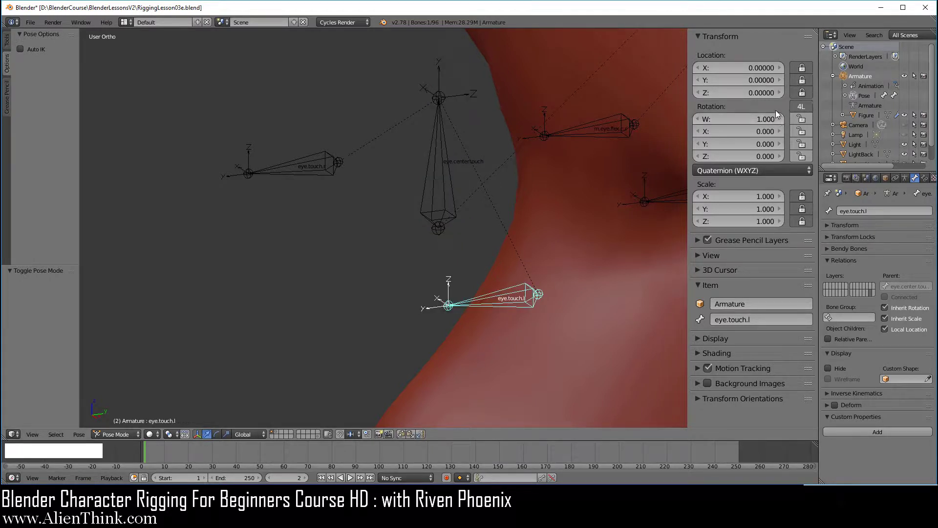
left_click(802, 119)
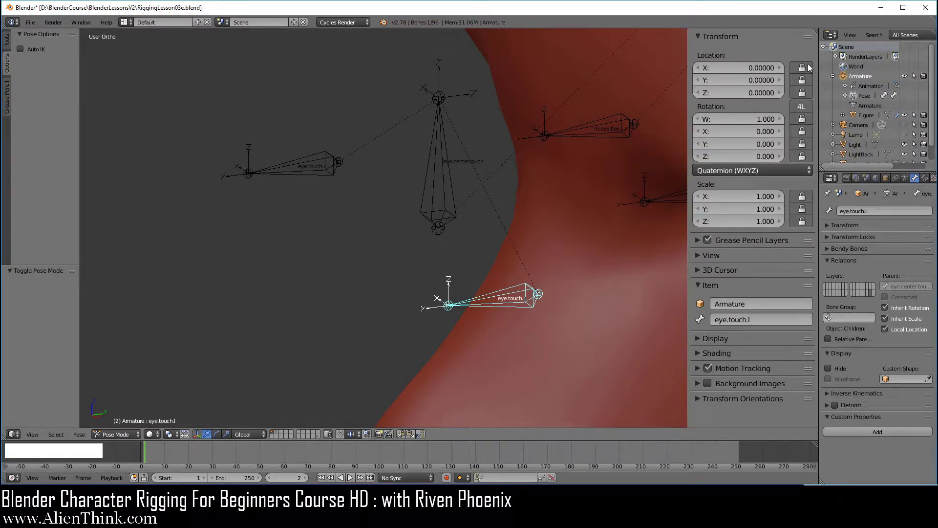
left_click_drag(803, 68, 805, 95)
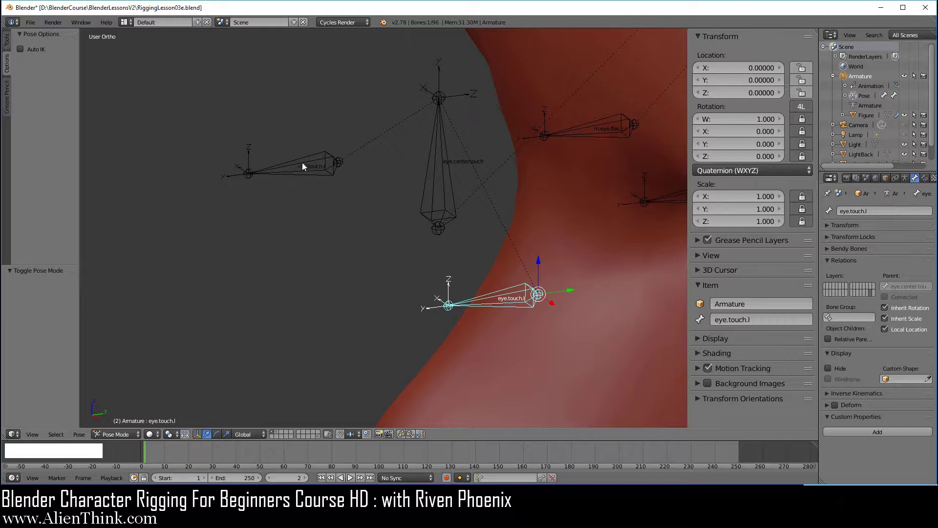
Step: Unlock the X, Y and Z location of eye.touch.r and lock all its rotation channels
right_click(302, 166)
left_click(804, 94)
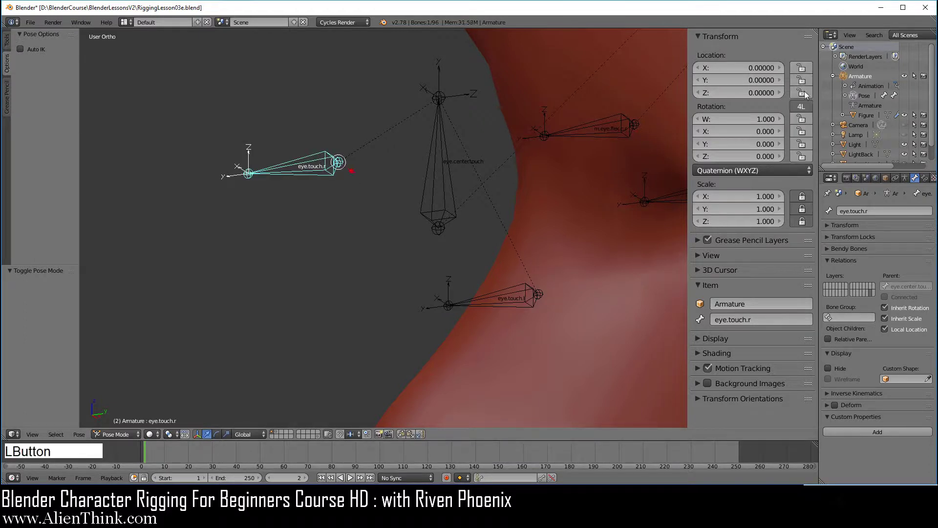
left_click_drag(802, 119, 802, 144)
left_click(802, 156)
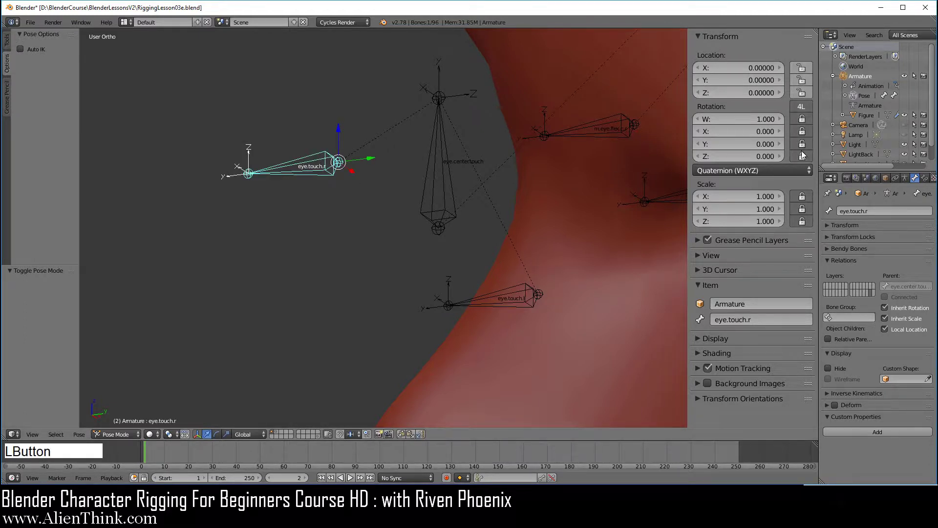
Step: Try a trackball rotation of eye.center.touch to test how the eye touch bones follow, and cancel it
right_click(436, 179)
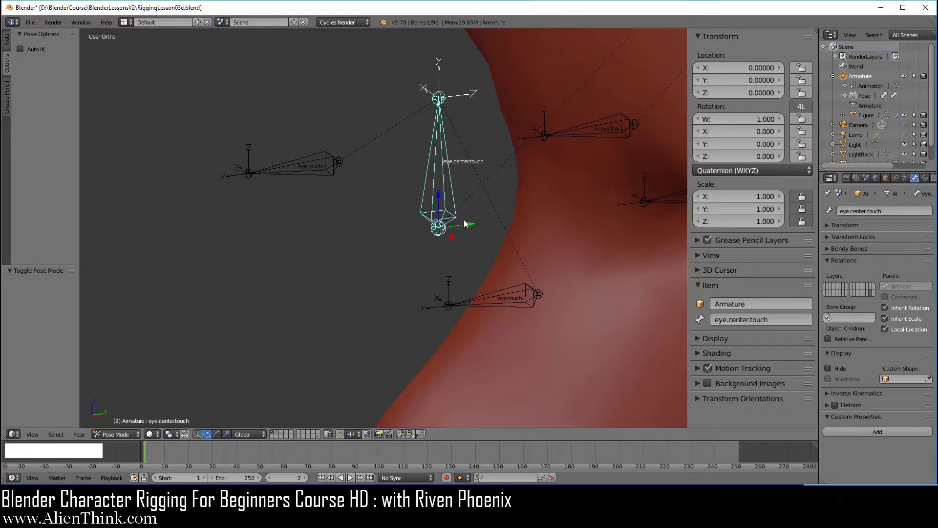
key("r")
key("r")
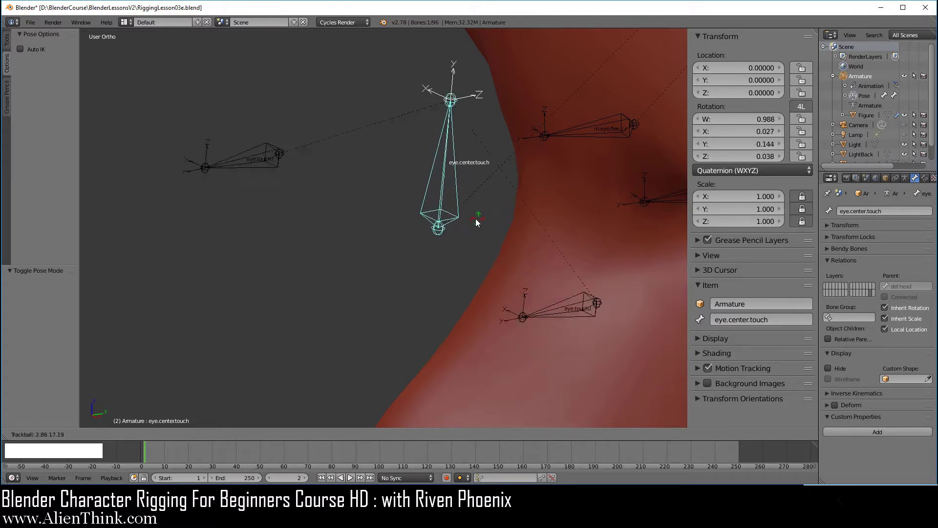
right_click(470, 224)
Step: Add a Damped Track constraint to m.eye.flex.c.l with eye.touch.l as its target
scroll(538, 235, "down", 2)
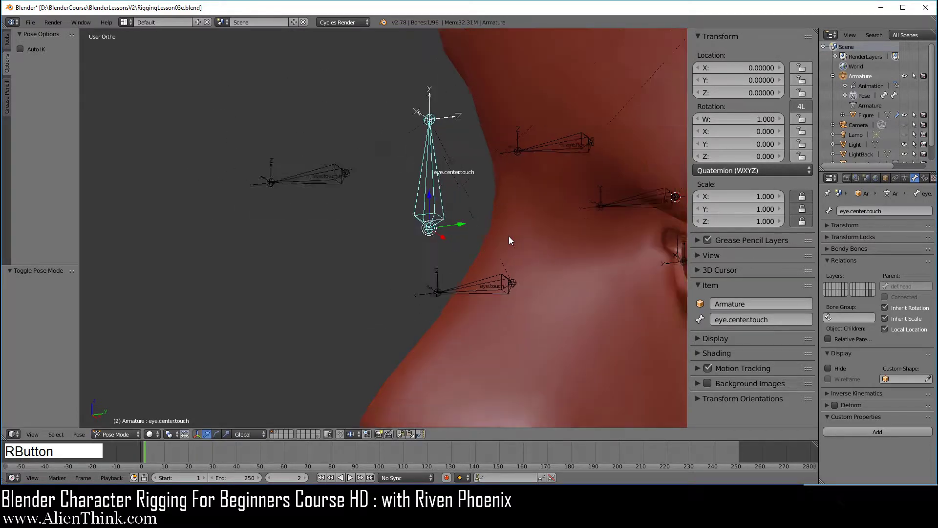
middle_click_drag(573, 228, 429, 224, "shift")
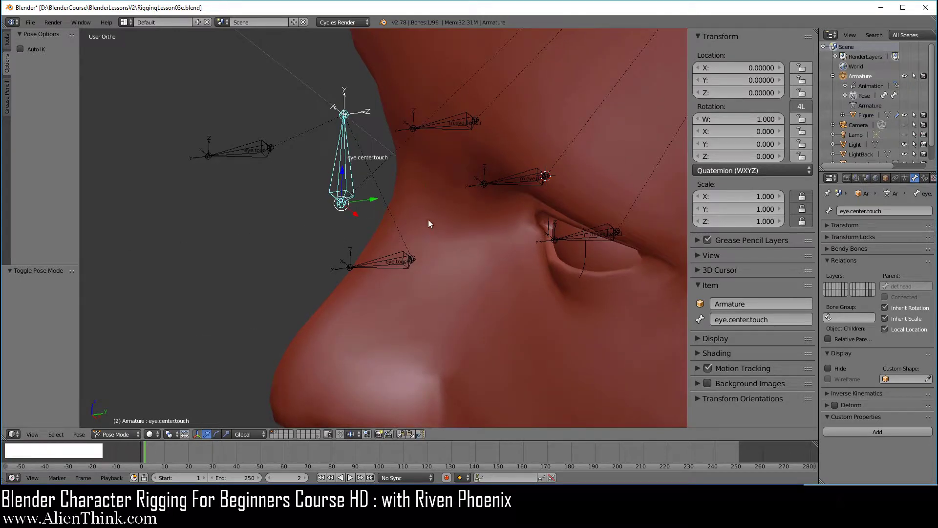
right_click(593, 231)
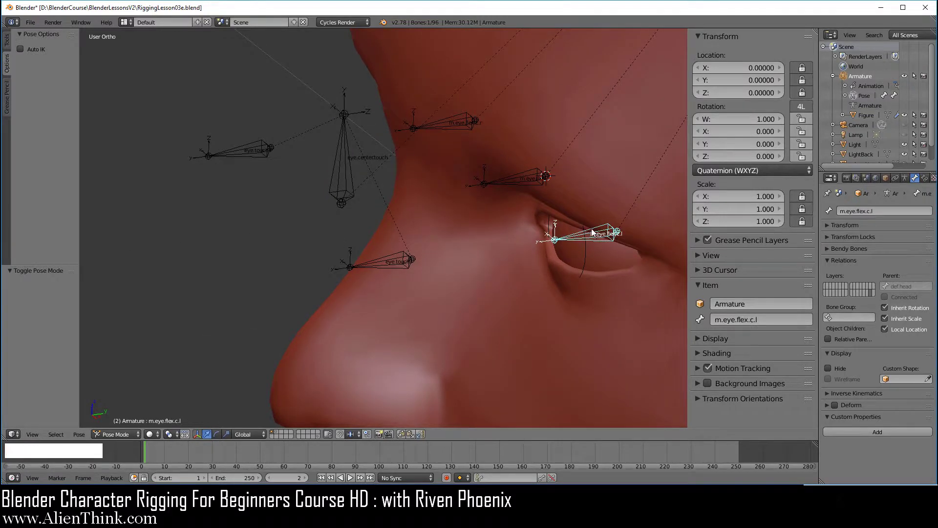
right_click(390, 264)
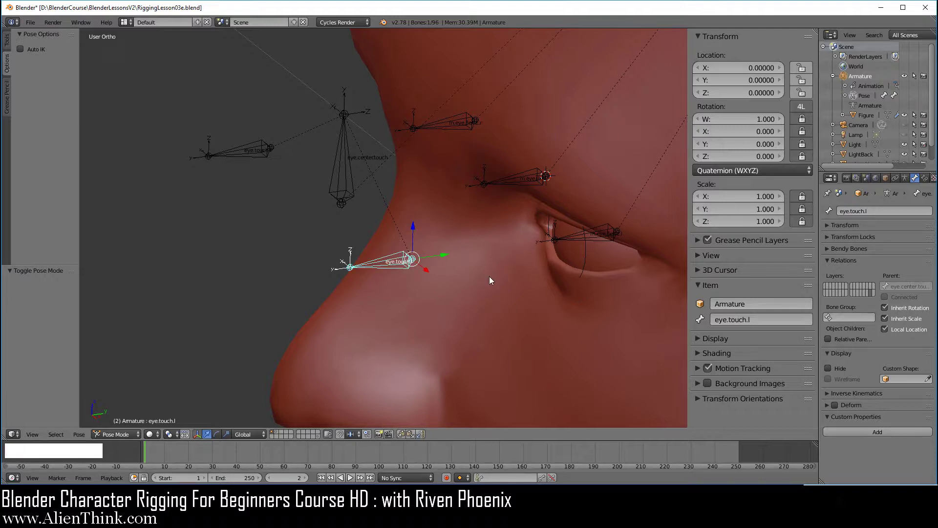
key("KP_3")
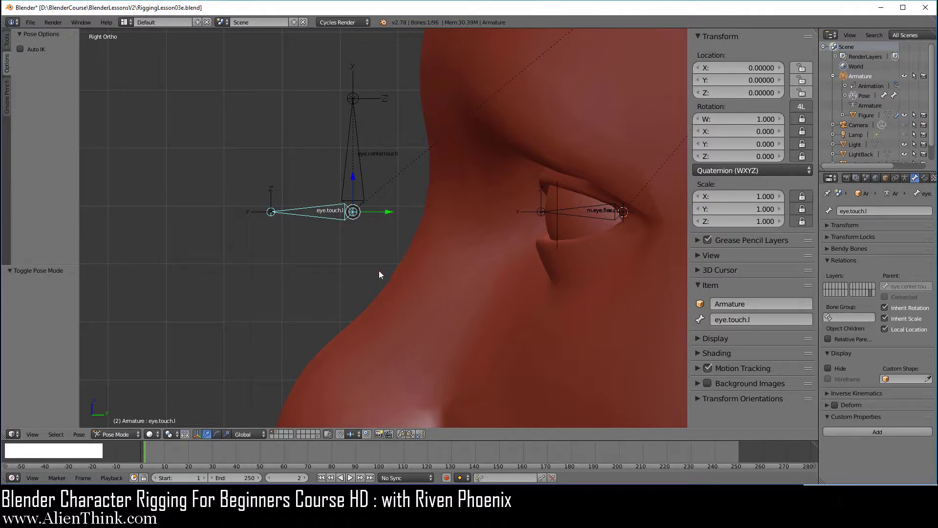
middle_click_drag(379, 271, 410, 297)
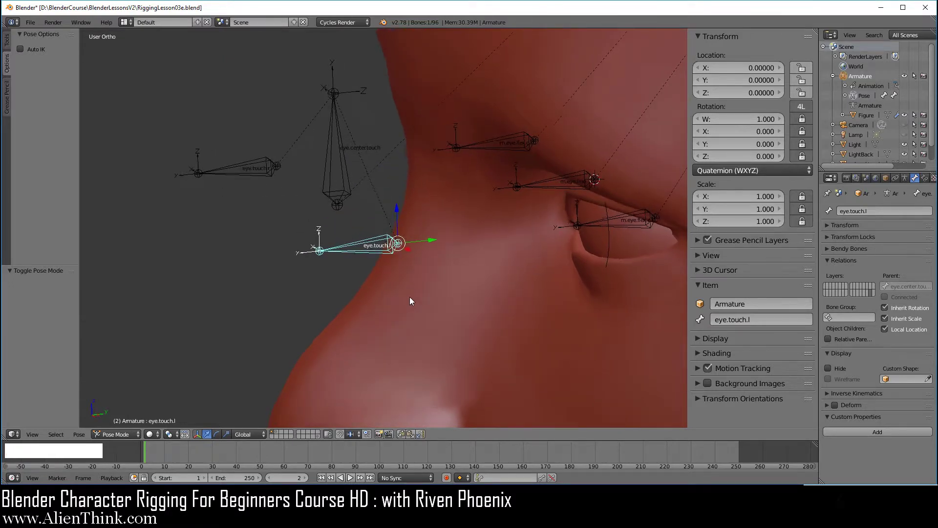
middle_click_drag(478, 266, 445, 270, "shift")
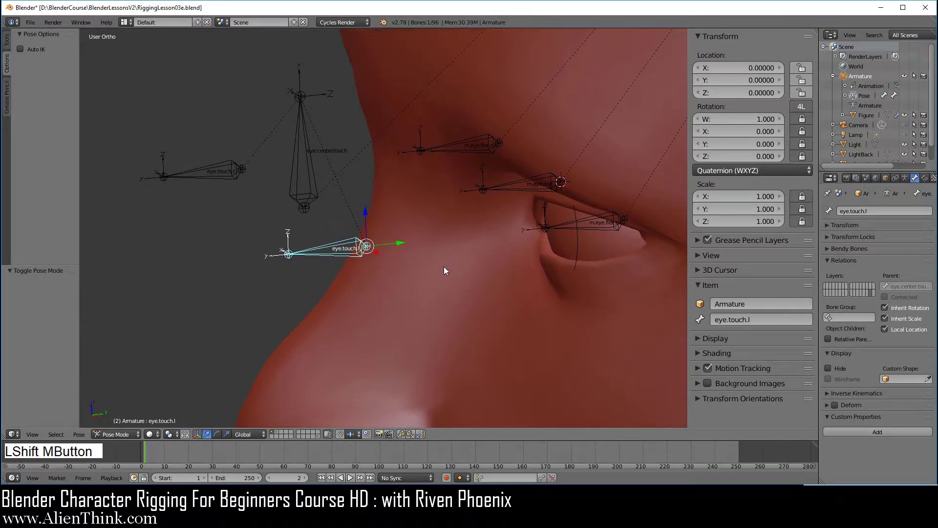
right_click(346, 245)
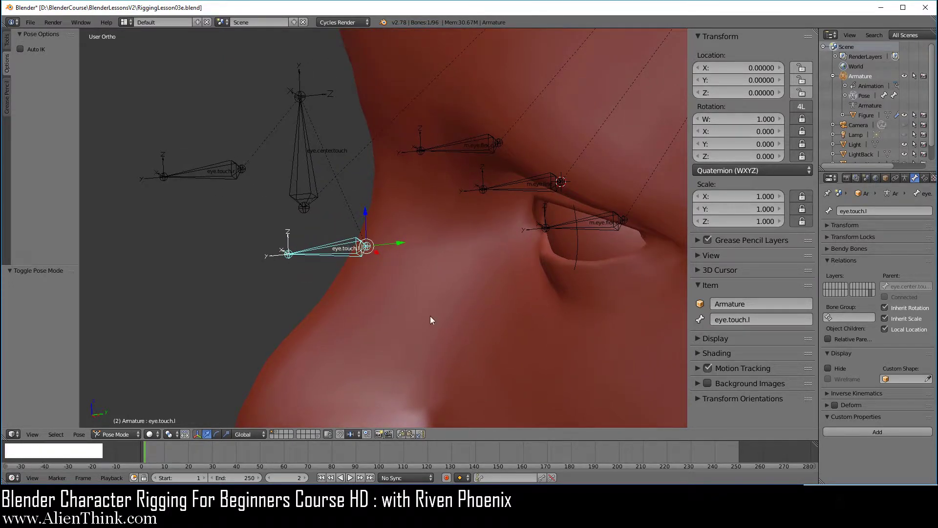
right_click(599, 217, "shift")
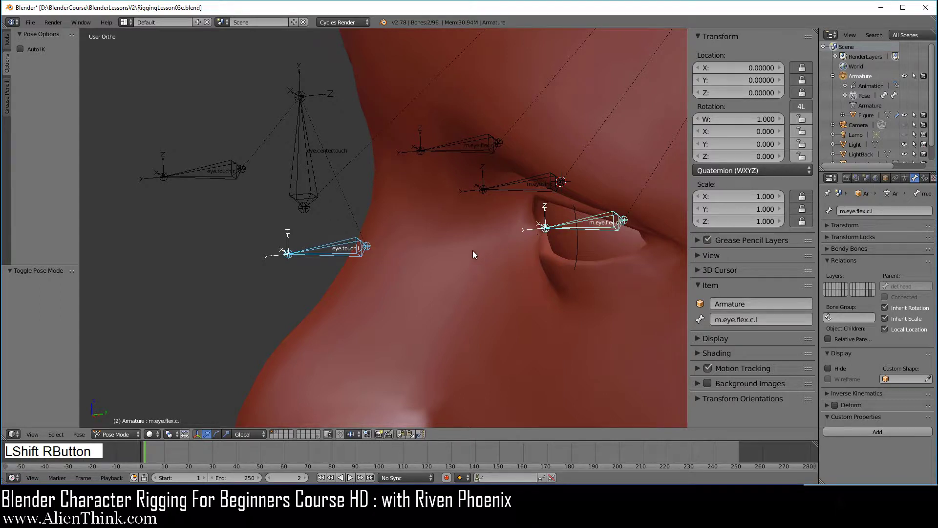
key("shift+ctrl+c")
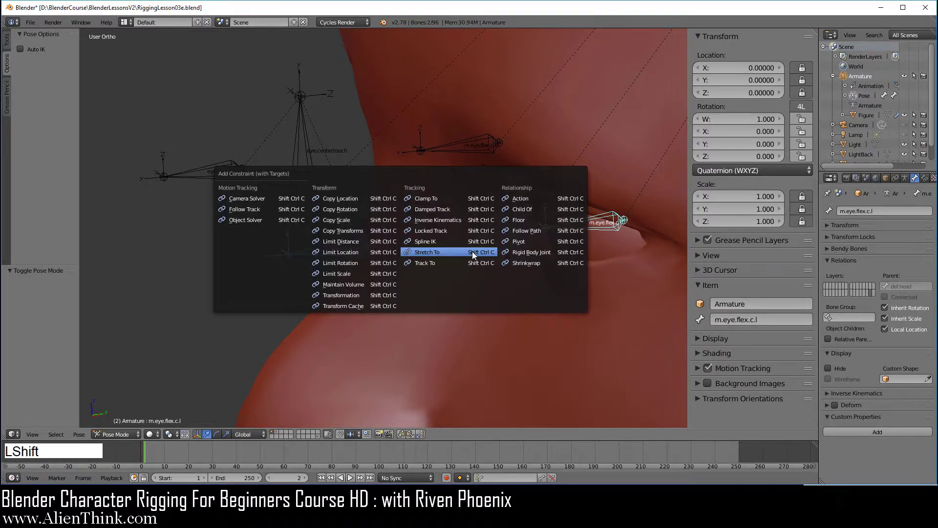
left_click(464, 207)
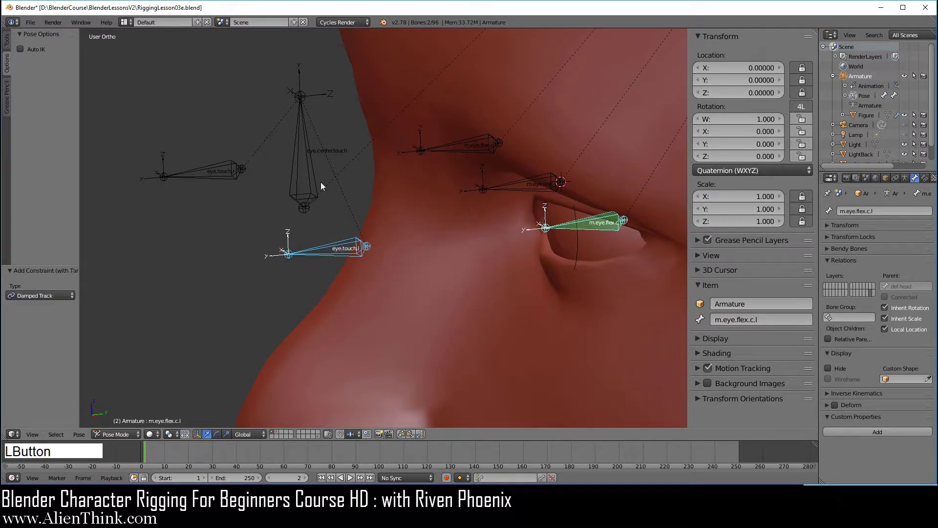
Step: Add a Damped Track constraint to m.eye.flex.c.r with eye.touch.r as its target
right_click(227, 168)
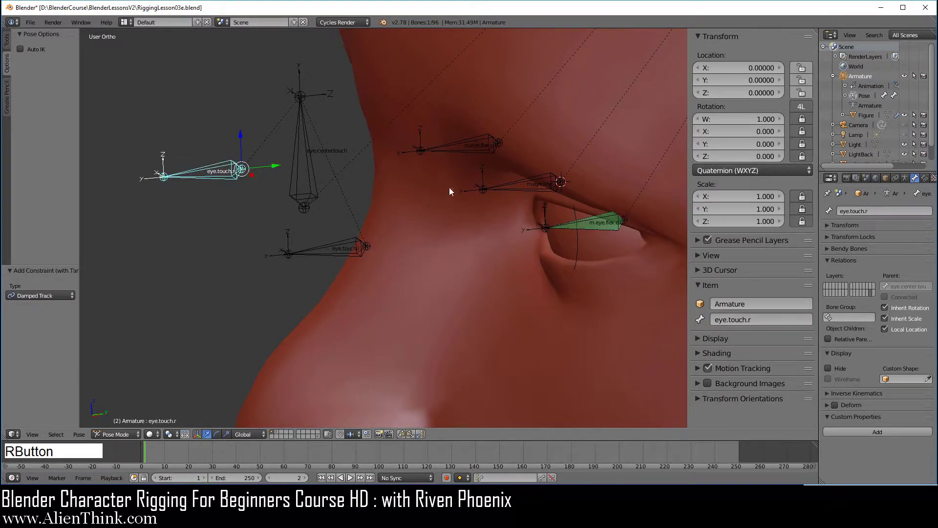
right_click(471, 141, "shift")
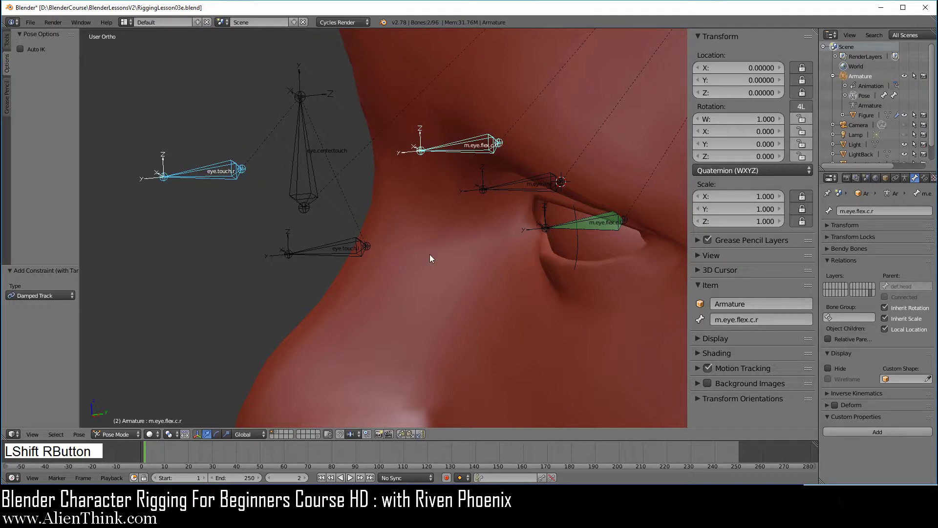
key("ctrl+shift+c")
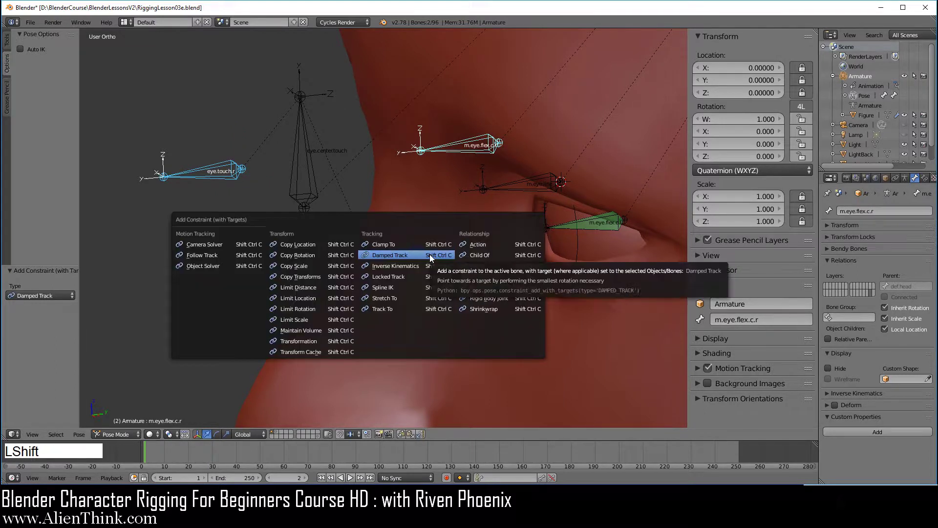
left_click(429, 254)
Step: Check the Damped Track settings of m.eye.flex.c.l, then test the tracking with a trial move of eye.touch.l and cancel it
right_click(600, 218)
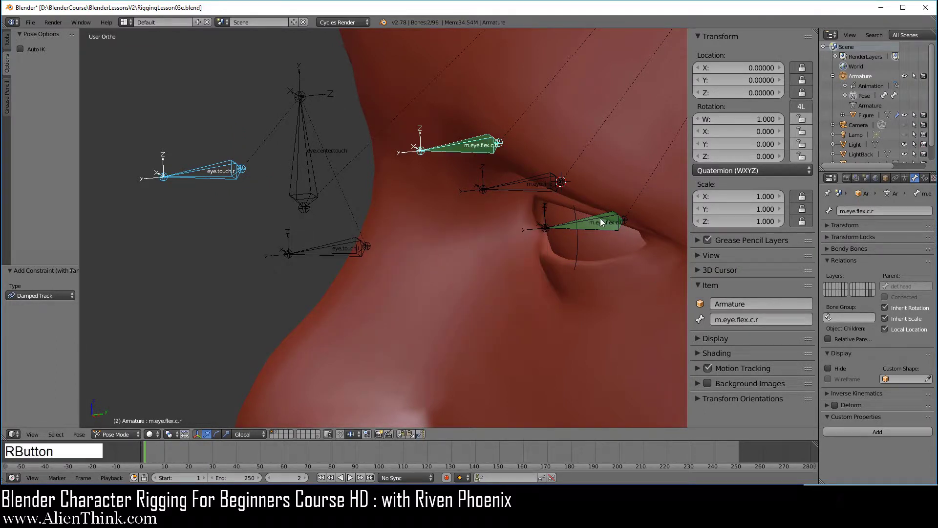
left_click(925, 178)
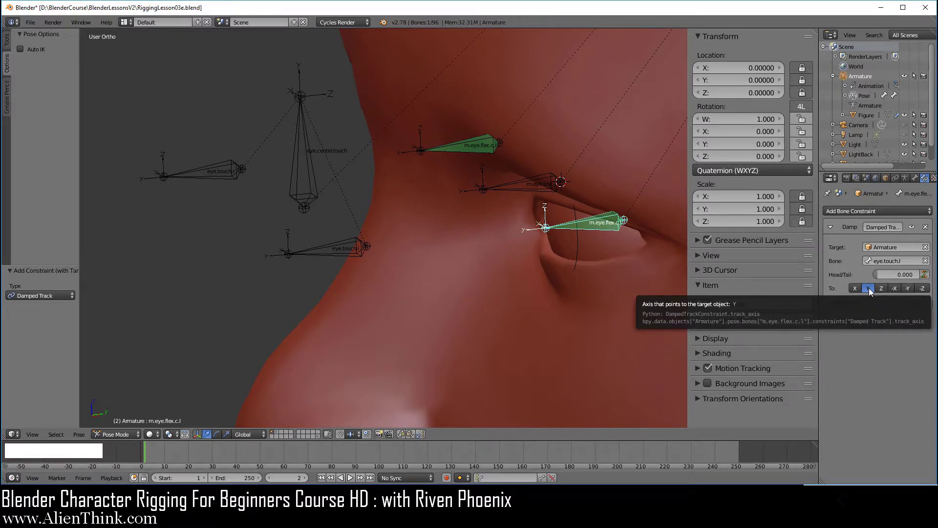
right_click(336, 248)
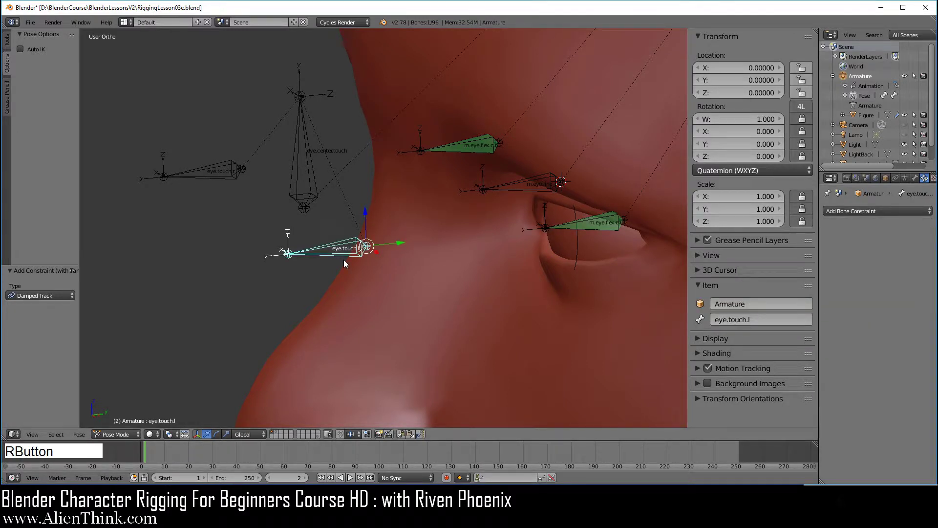
key("g")
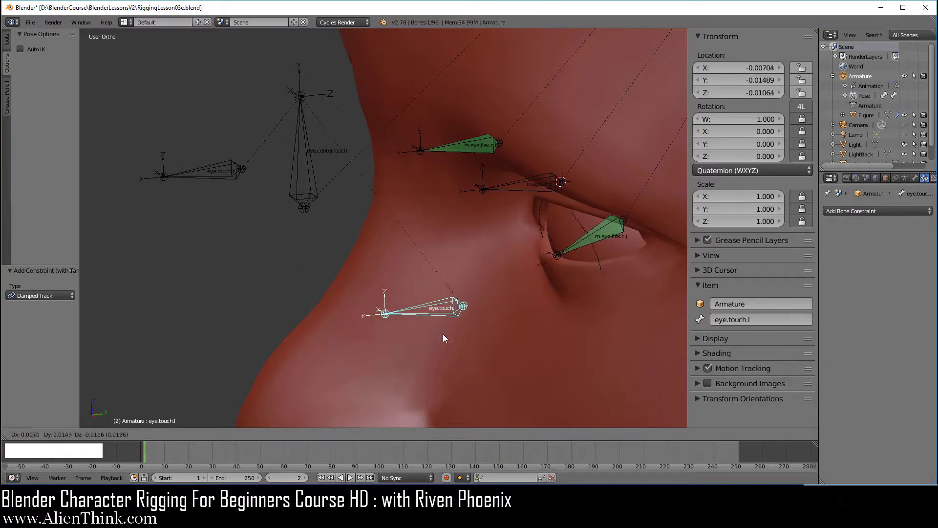
right_click(342, 290)
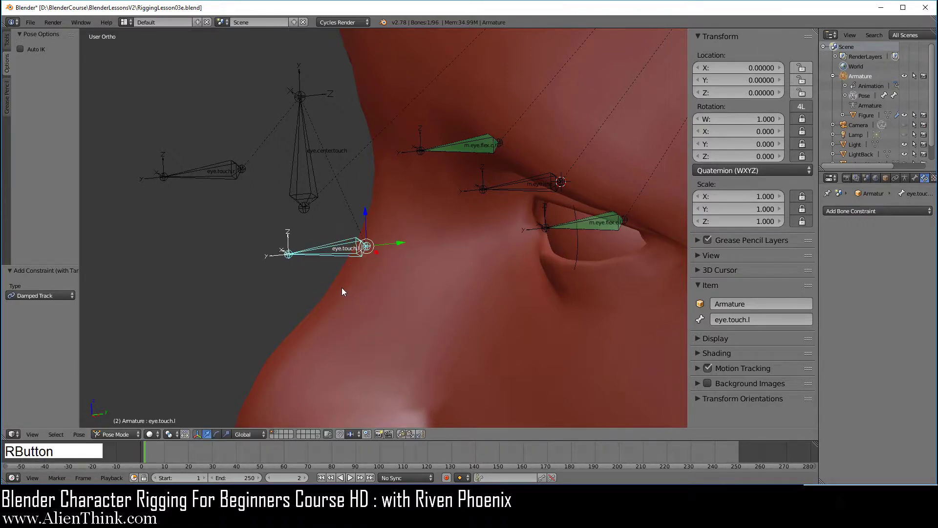
Step: In front view, move eye.center.touch about -0.008 in X and -0.023 in Z to test both eyes' tracking
right_click(297, 171)
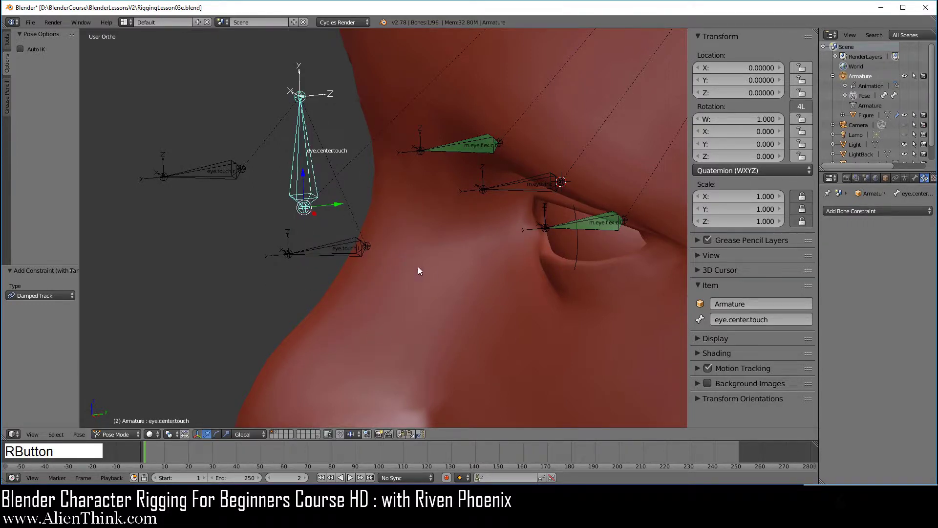
key("KP_1")
middle_click_drag(454, 268, 551, 266, "shift")
scroll(449, 245, "down", 2)
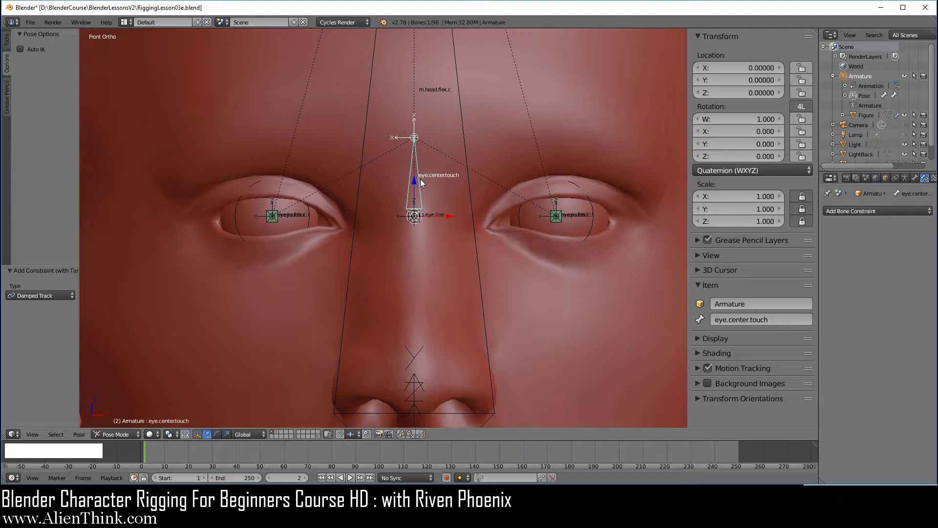
key("g")
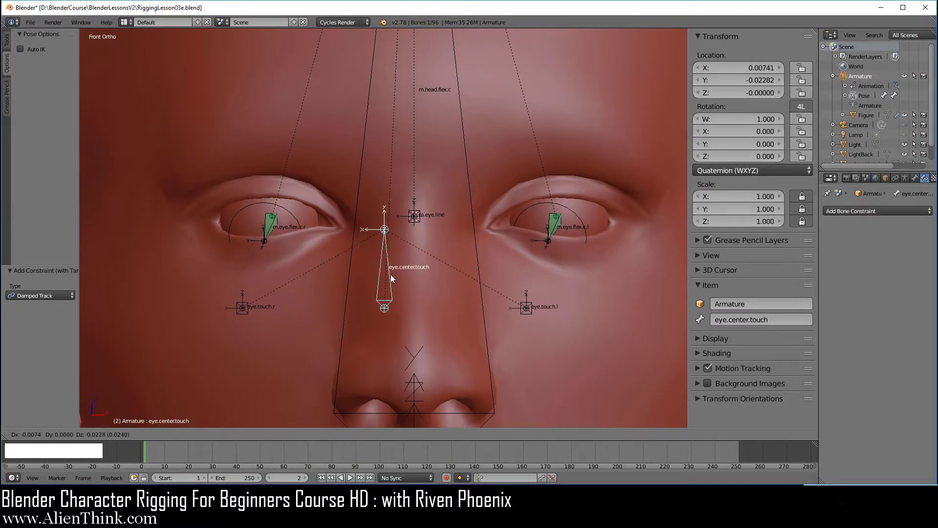
left_click(391, 278)
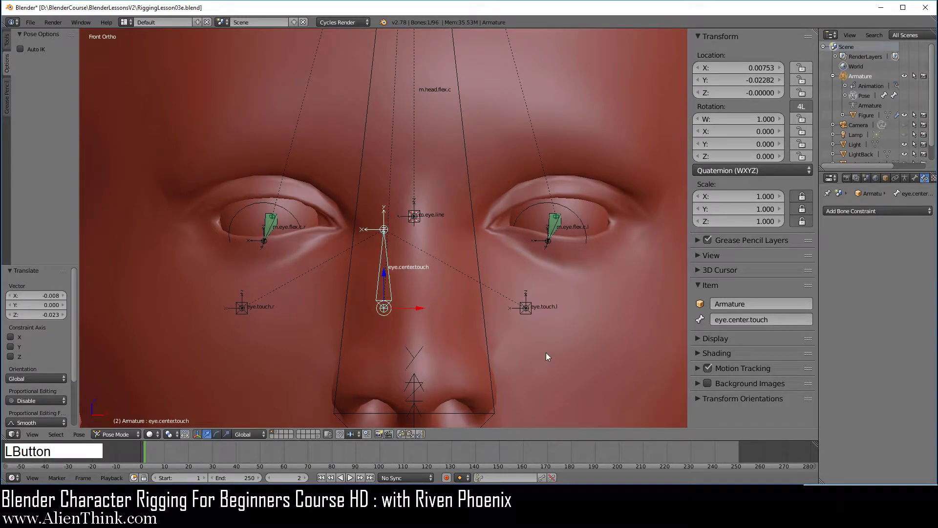
Step: Try moving eye.touch.l on its own to test independent tracking of that eye, and cancel the move
right_click(528, 309)
key("g")
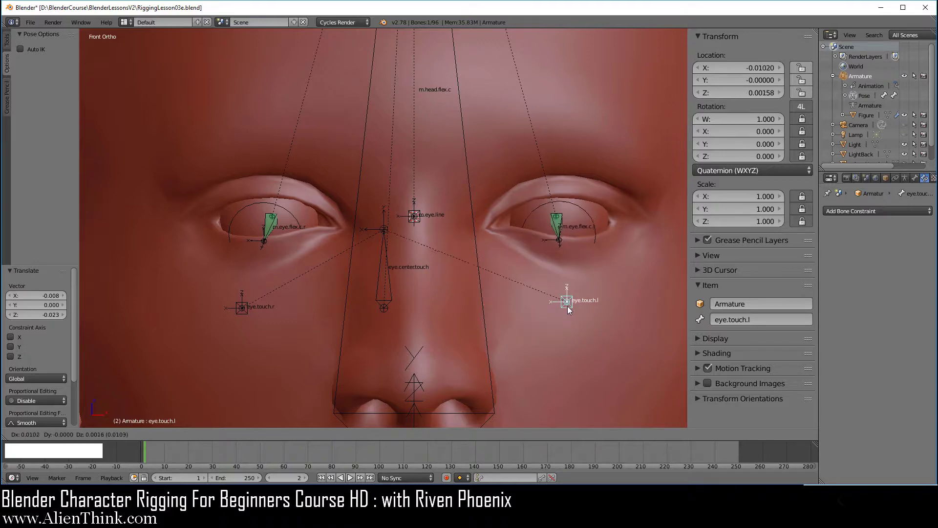
right_click(583, 273)
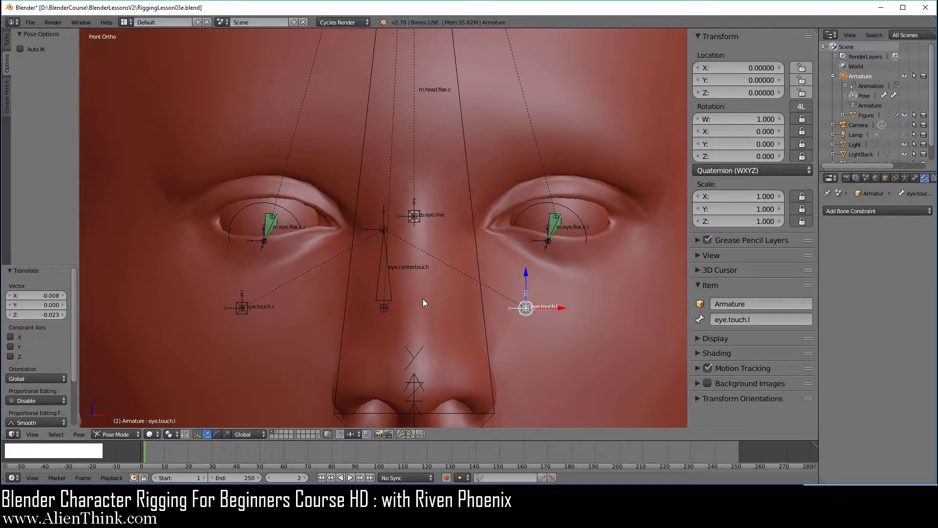
Step: Clear the pose rotation and location of all visible bones
key("a")
key("a")
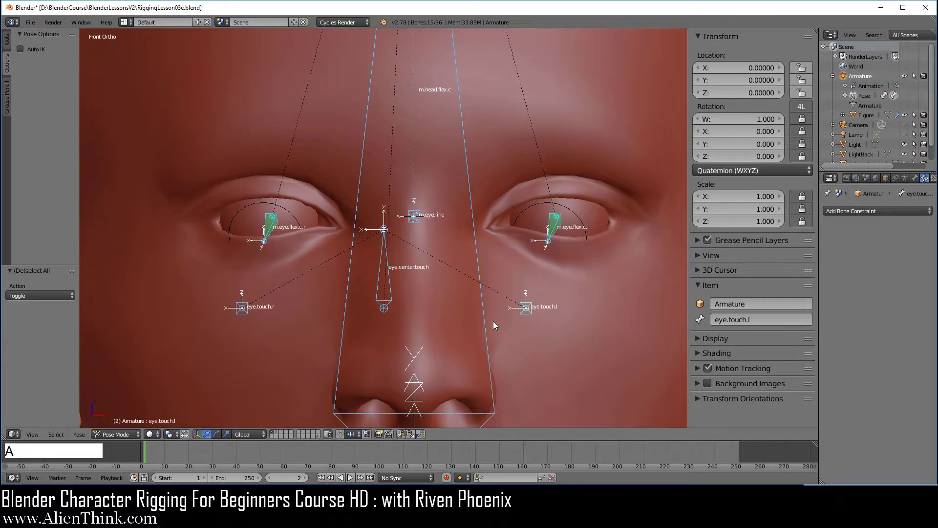
key("alt+r")
key("alt+g")
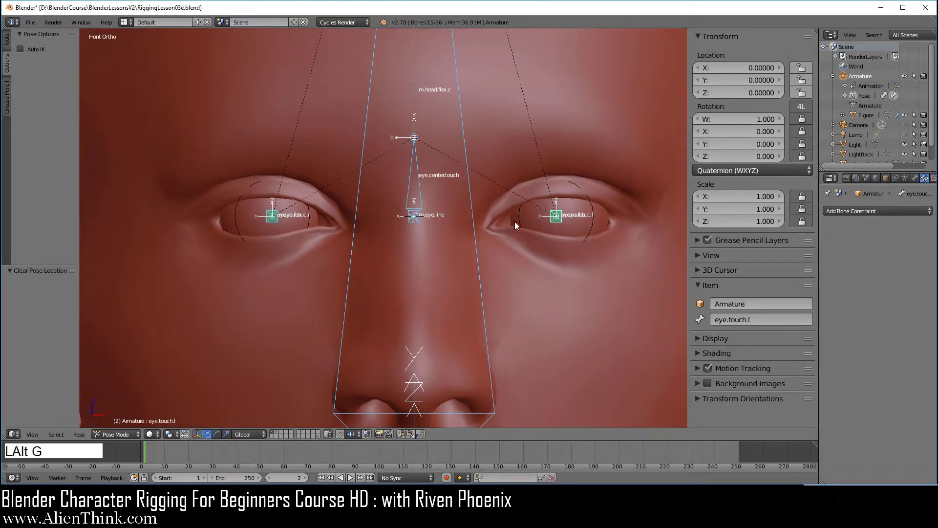
Step: Add a Stretch To constraint to m.eye.line with eye.center.touch as its target
middle_click_drag(515, 223, 436, 249)
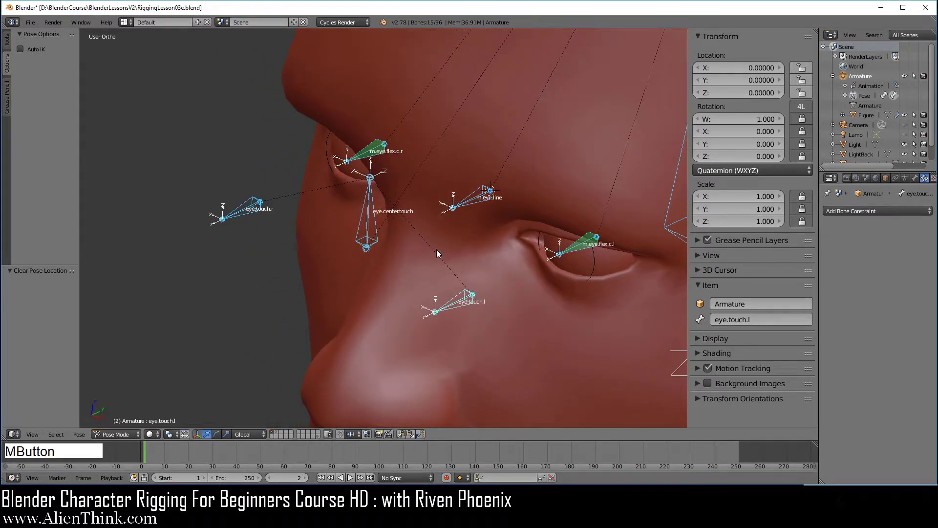
right_click(479, 198)
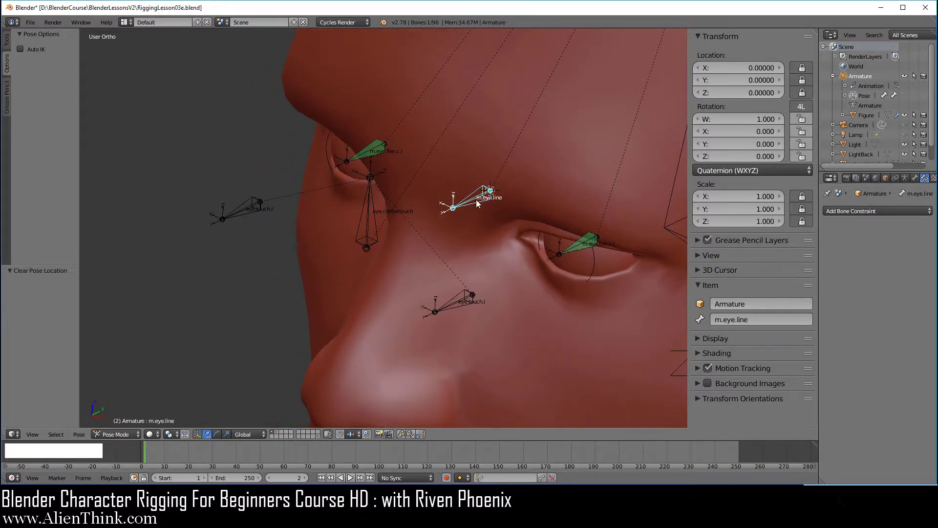
right_click(367, 222)
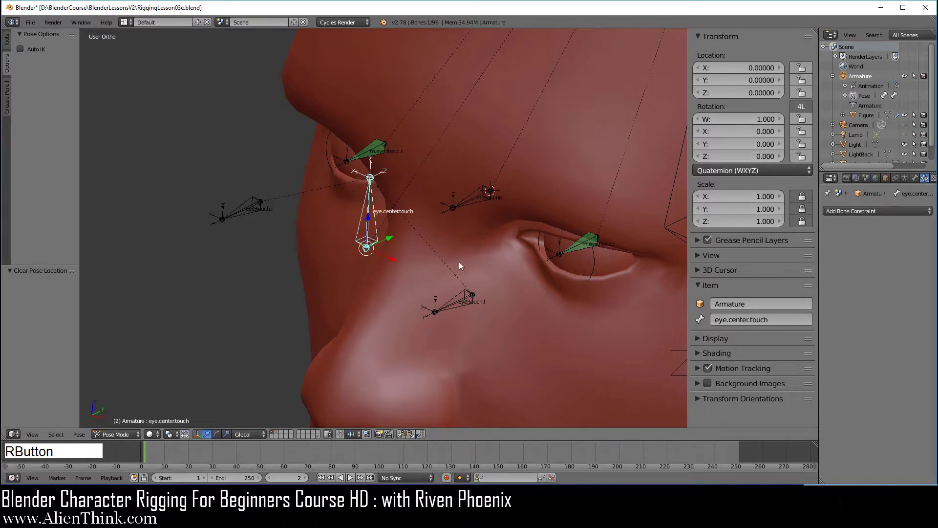
key("shift")
right_click(479, 196, "shift")
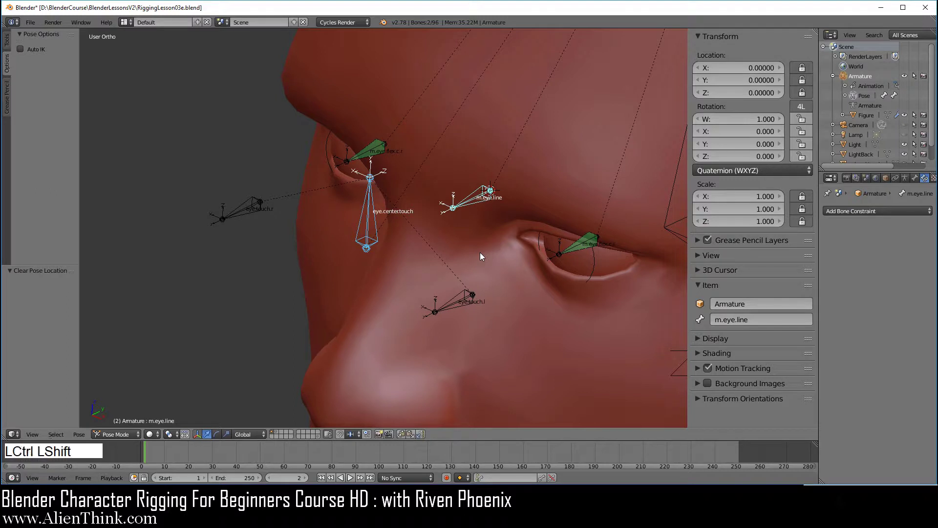
key("ctrl+shift+c")
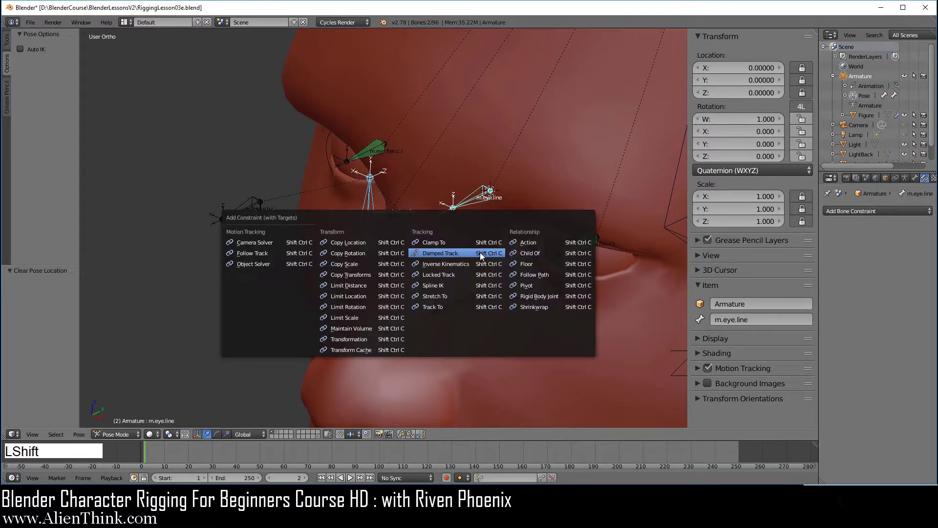
left_click(441, 296)
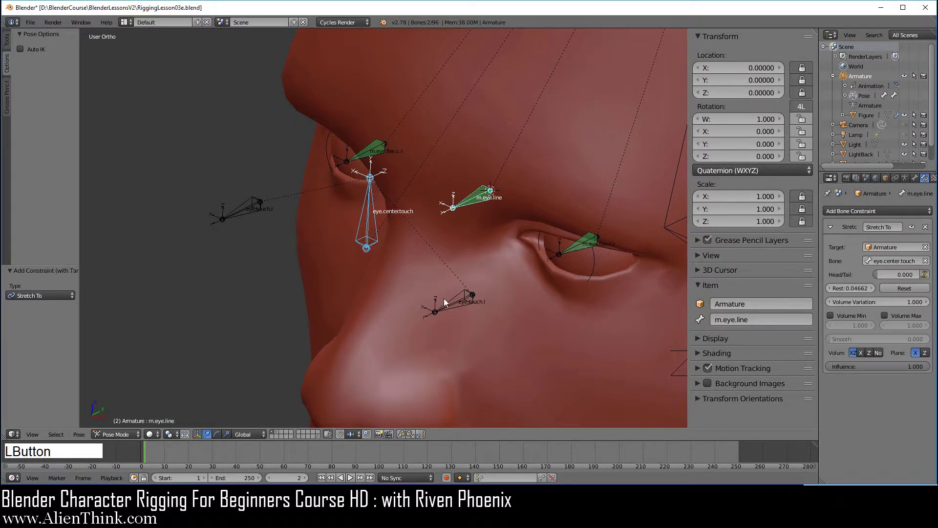
Step: Try moving eye.center.touch twice to test how m.eye.line stretches toward it, and cancel both moves
right_click(482, 195)
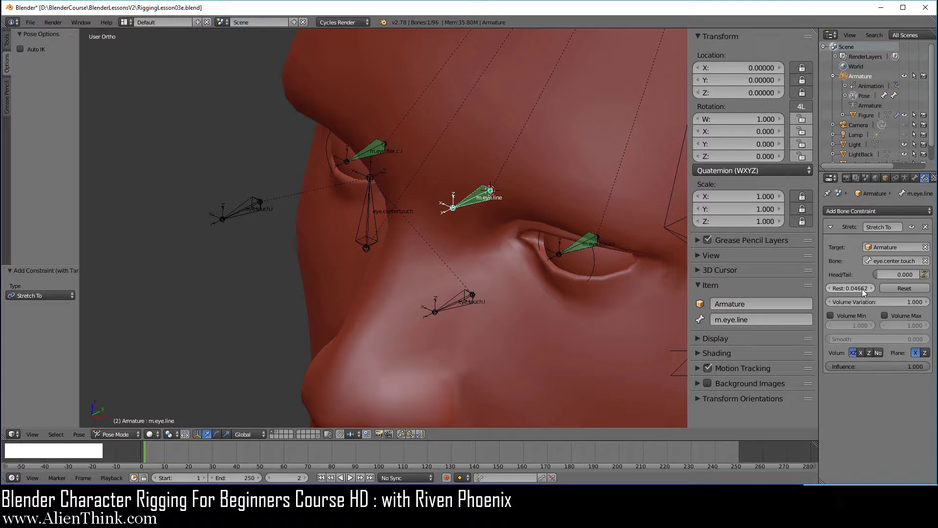
right_click(366, 243)
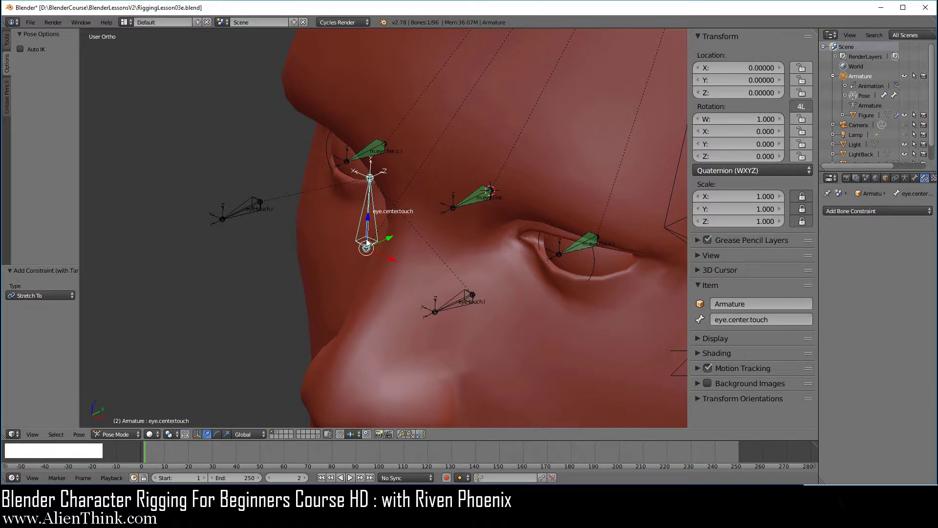
middle_click_drag(380, 250, 409, 274)
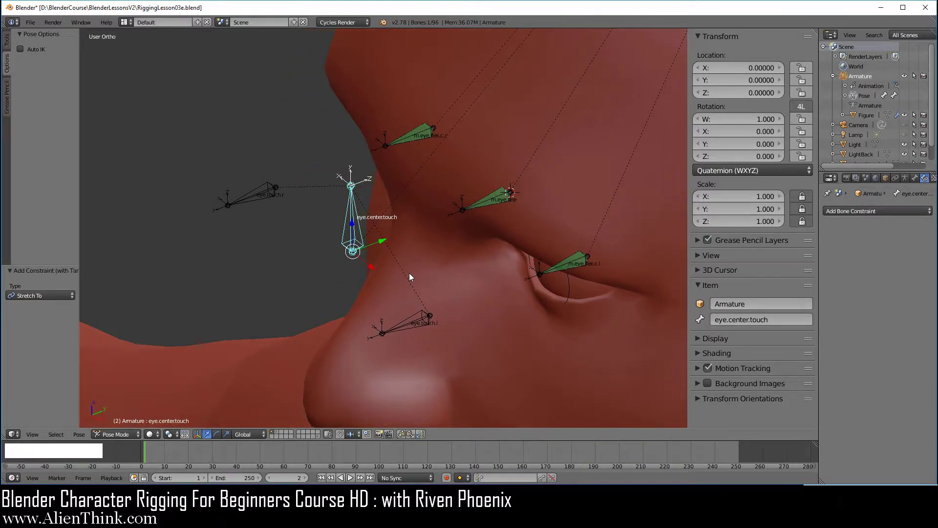
right_click(495, 199)
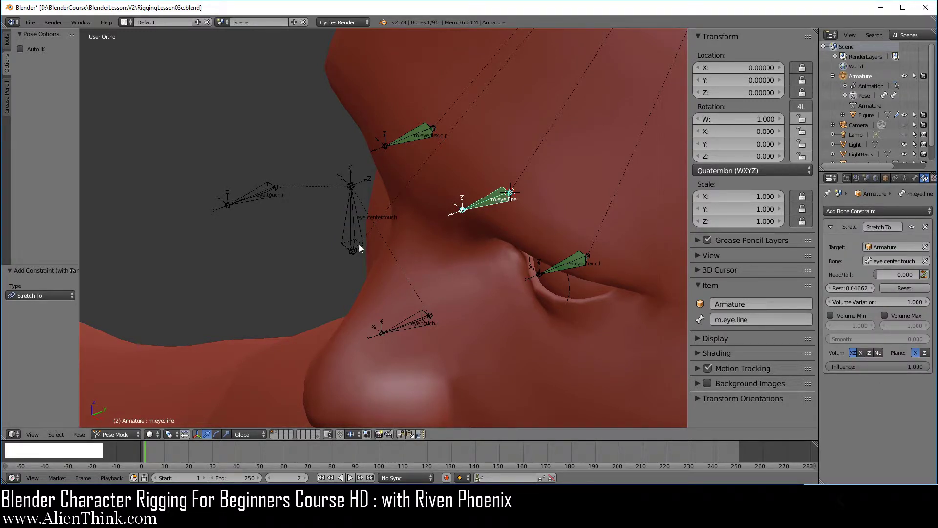
right_click(354, 224)
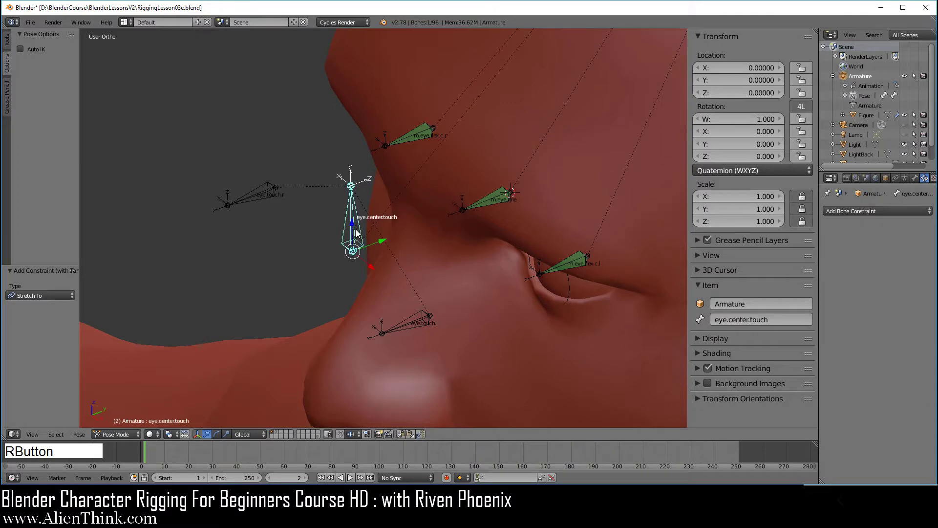
key("g")
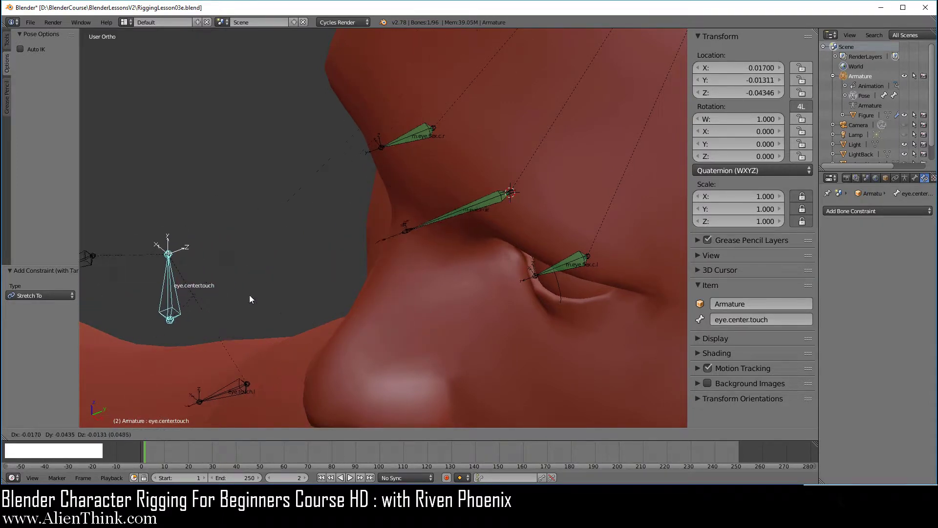
right_click(286, 288)
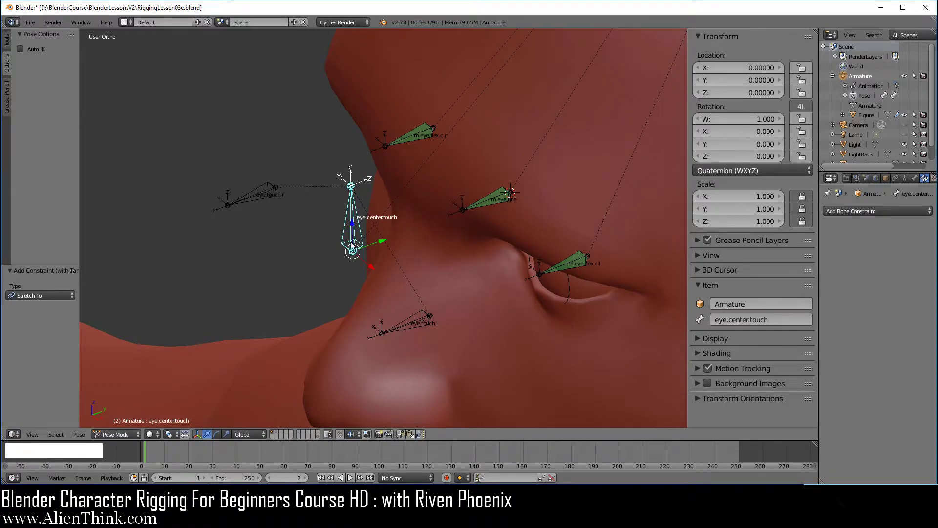
key("g")
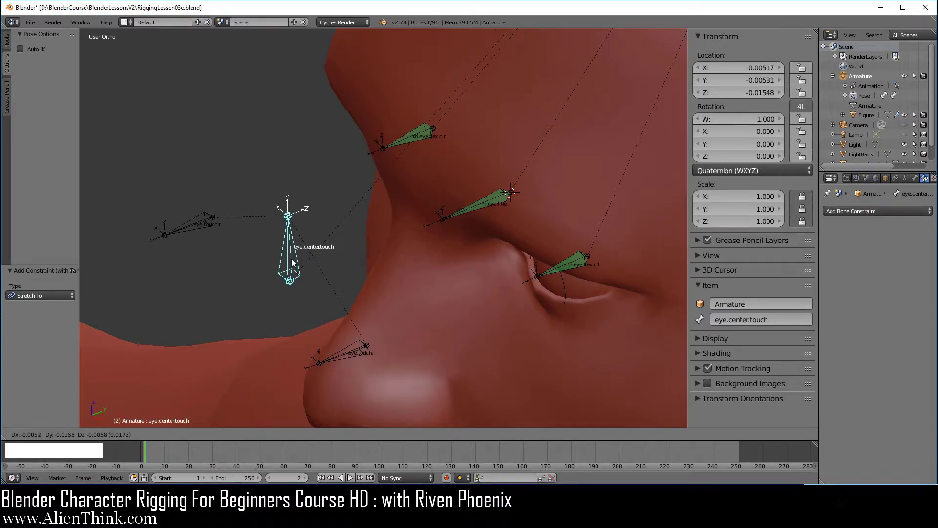
right_click(296, 248)
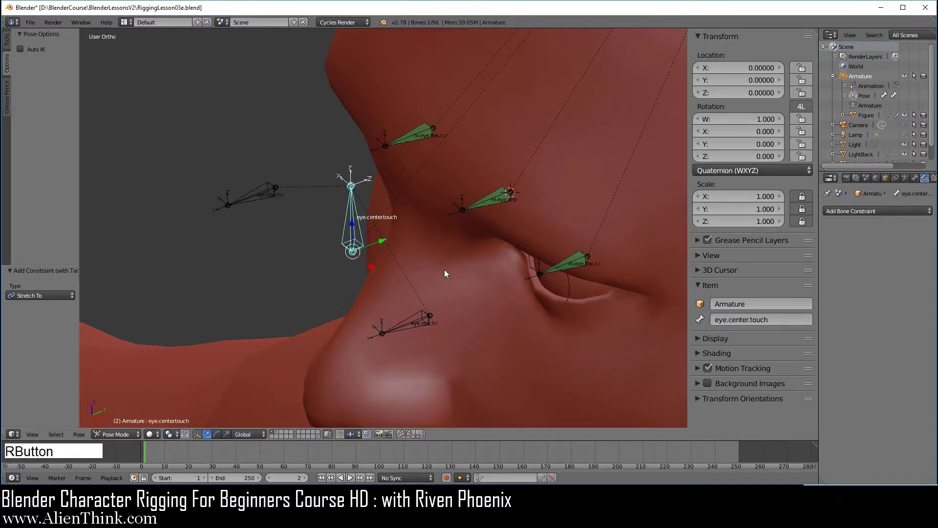
Step: Save the project under the file name RiggingLesson03f.blend in the BlenderLessonsV2 folder, overwriting the existing file
middle_click_drag(444, 269, 450, 245)
middle_click_drag(391, 263, 393, 265)
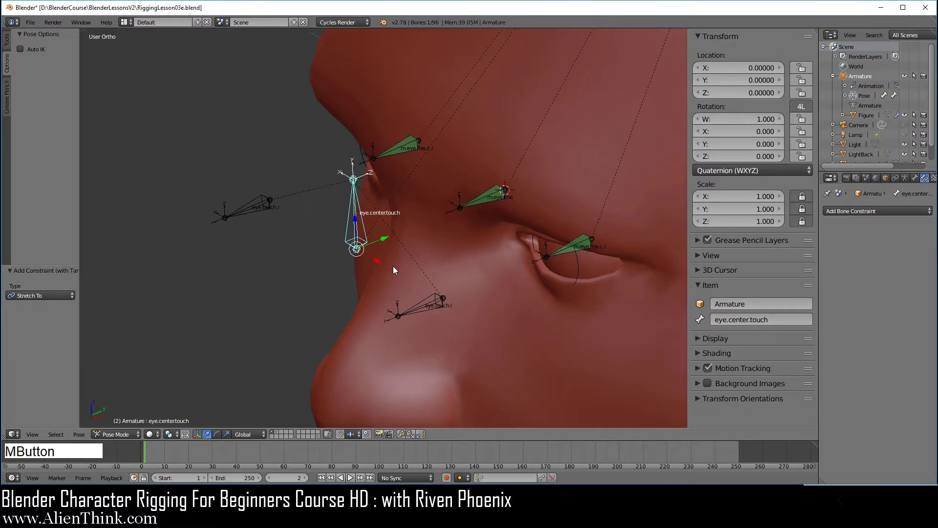
middle_click_drag(465, 239, 456, 241, "shift")
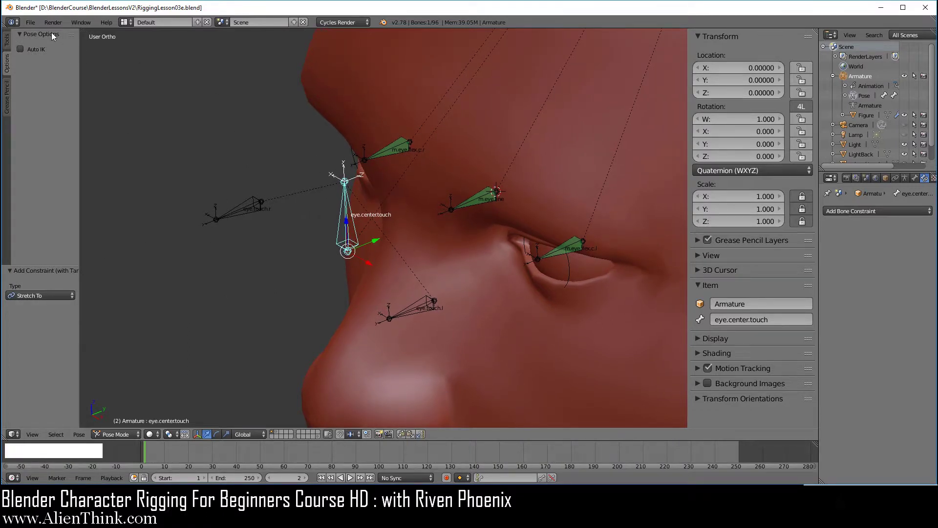
left_click(31, 22)
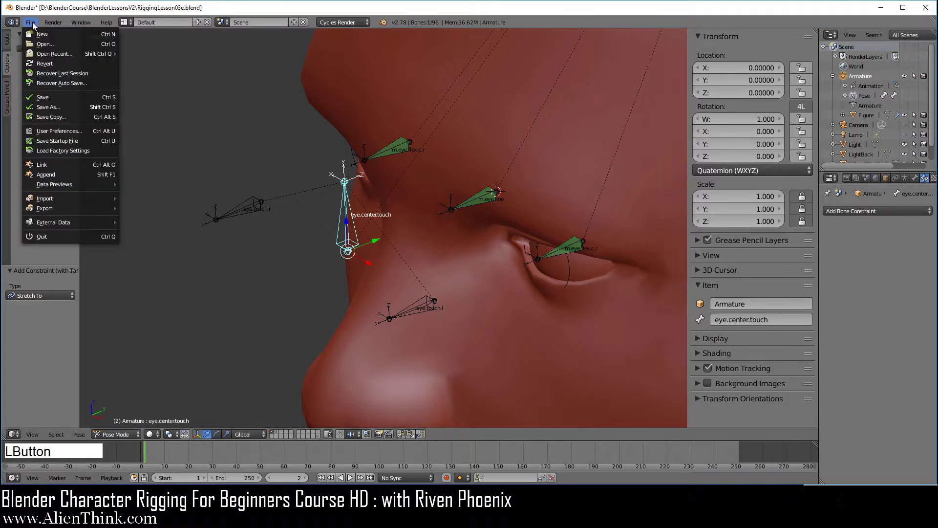
left_click(82, 105)
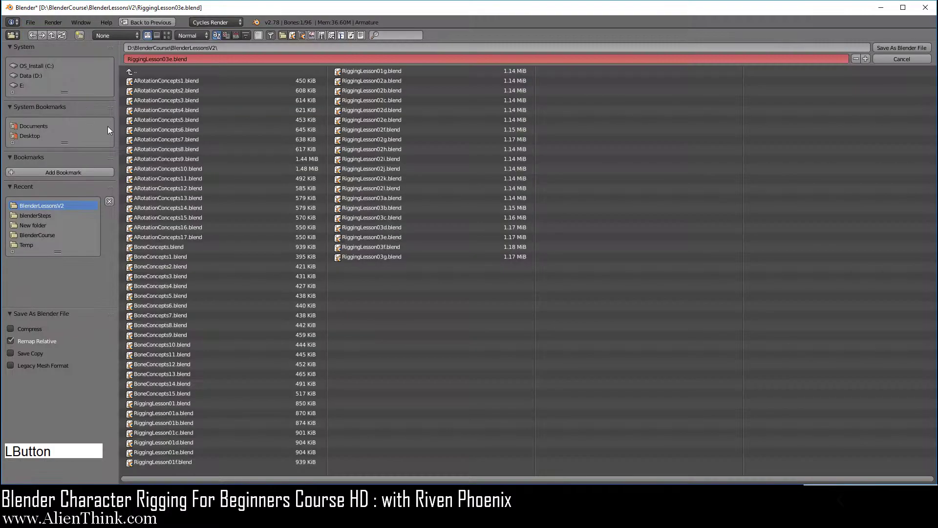
left_click(395, 246)
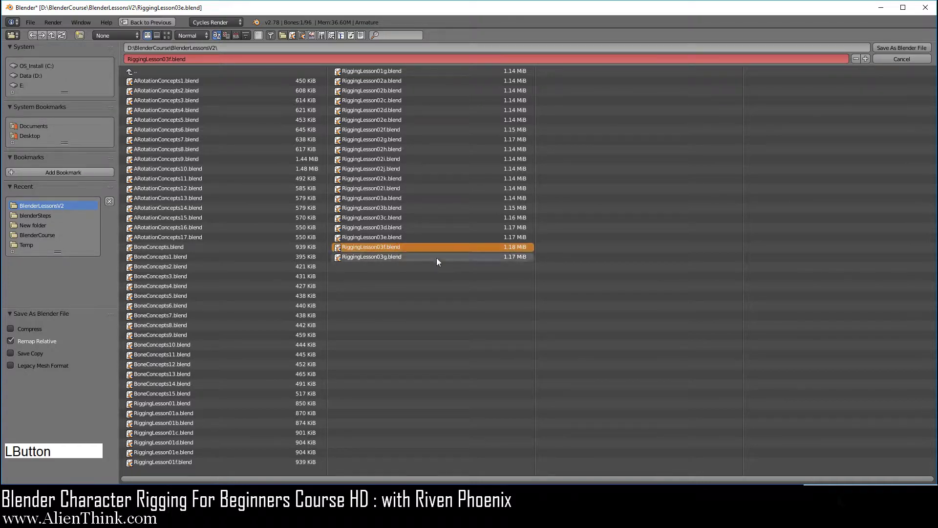
left_click(891, 47)
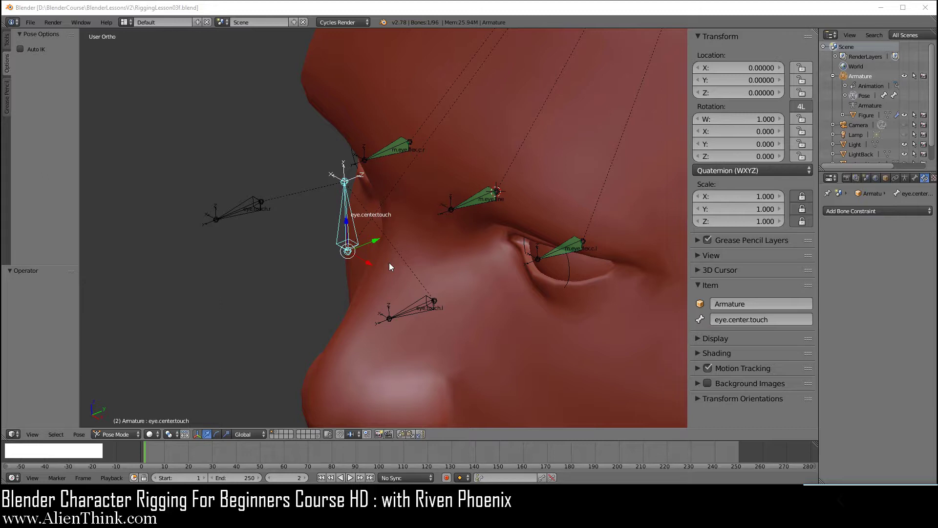
Step: Try moving eye.touch.l and eye.center.touch in turn to compare single-eye and joint eye tracking, and cancel both moves
right_click(422, 307)
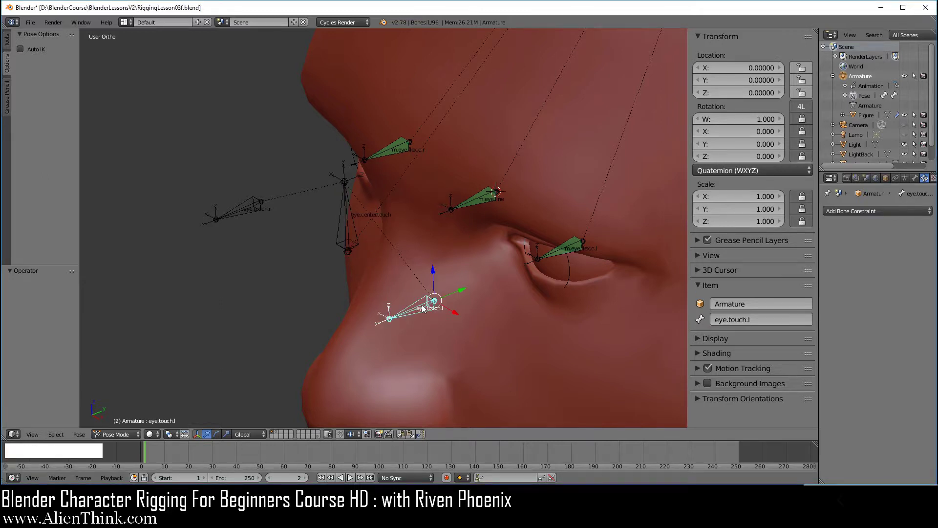
key("g")
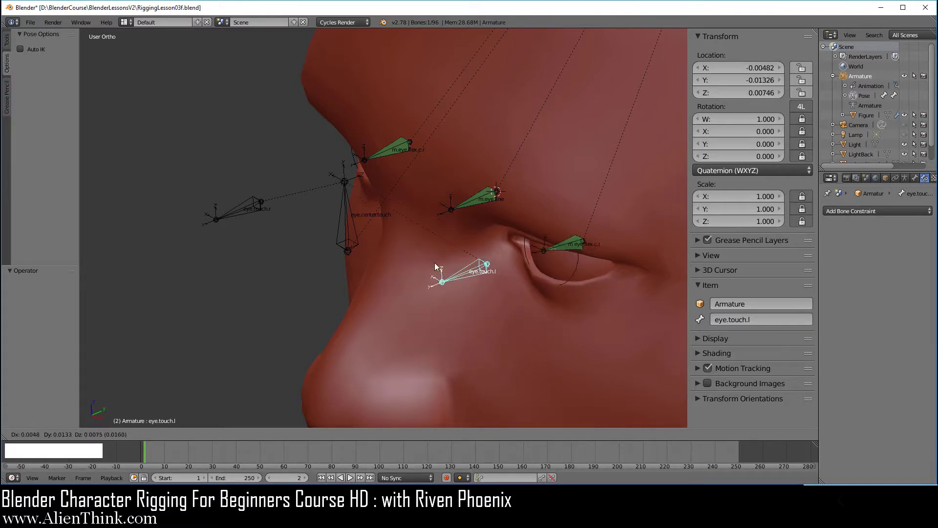
right_click(500, 305)
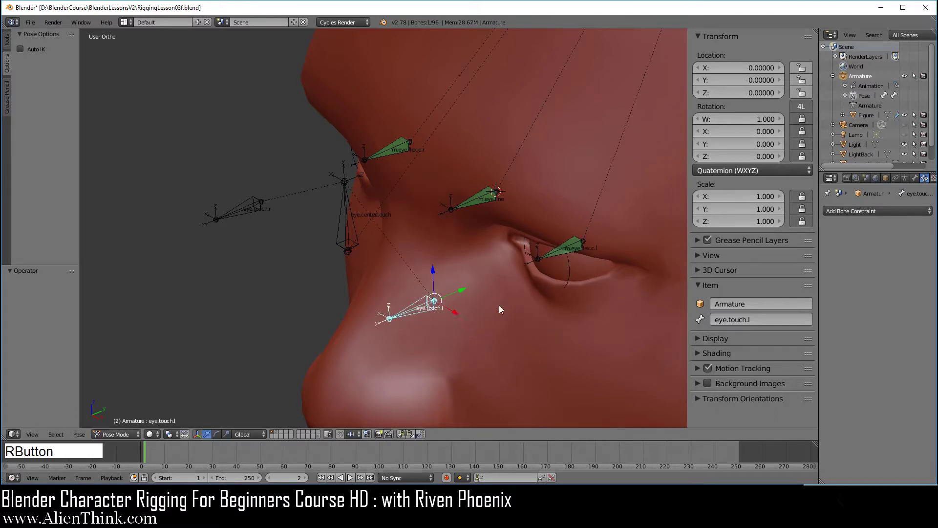
right_click(341, 210)
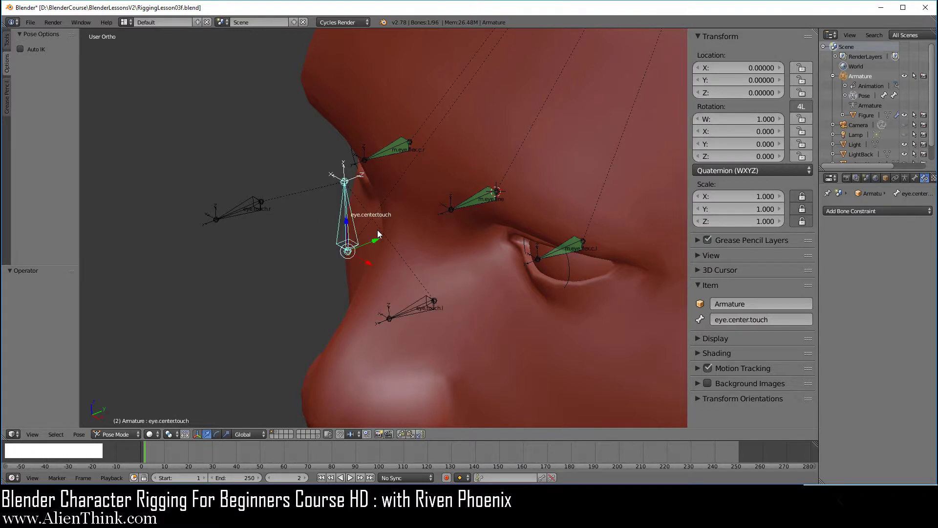
key("g")
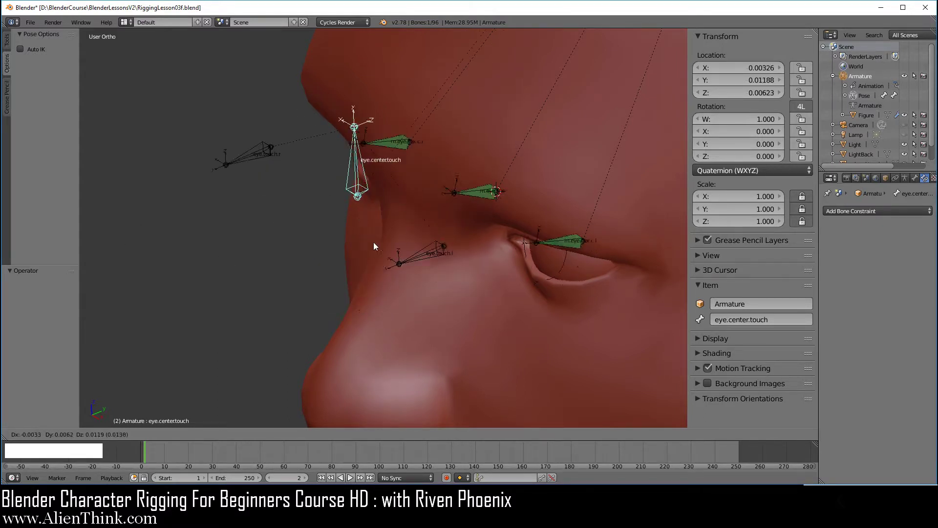
right_click(382, 209)
Step: Try moving eye.touch.l and eye.touch.r separately to test each eye's independent tracking, and cancel both moves
right_click(422, 304)
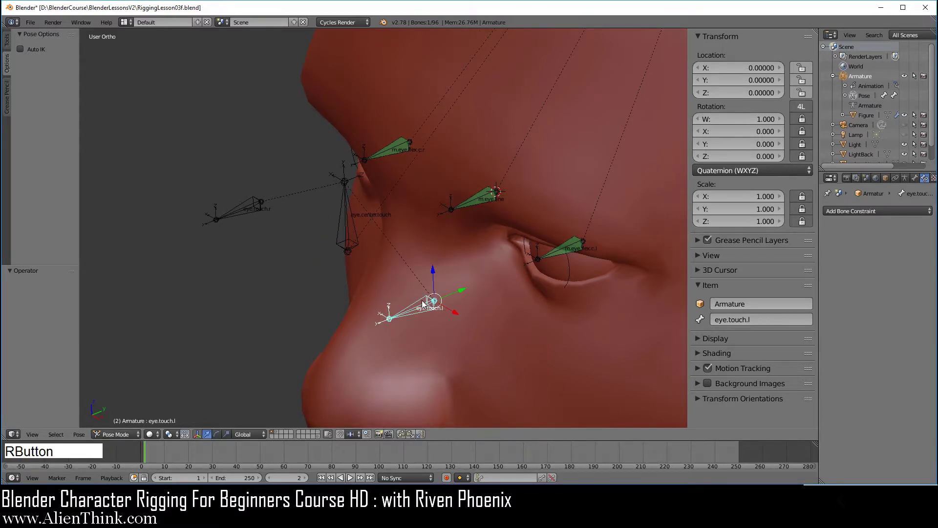
key("g")
right_click(309, 207)
right_click(252, 209)
key("g")
right_click(323, 244)
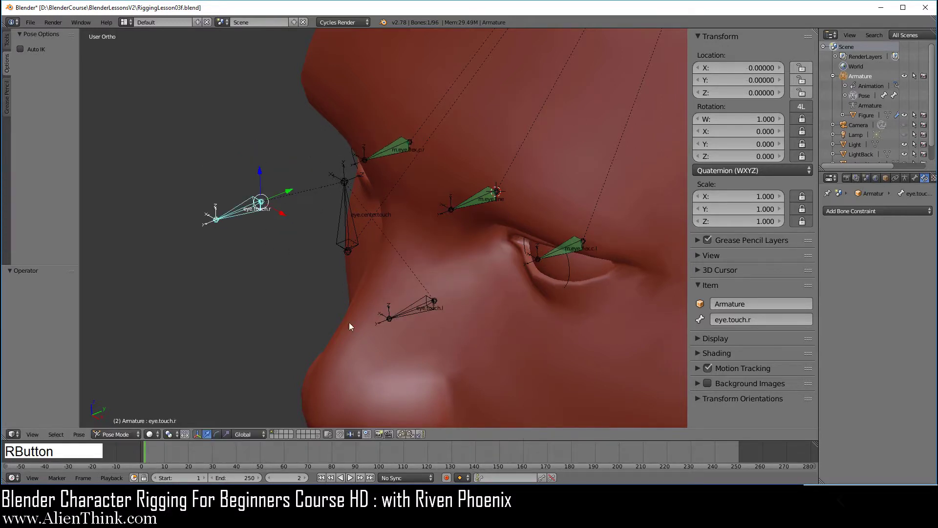
Step: Add a custom property to the eye.center.touch bone and name it Align Eyes
right_click(341, 208)
left_click(914, 178)
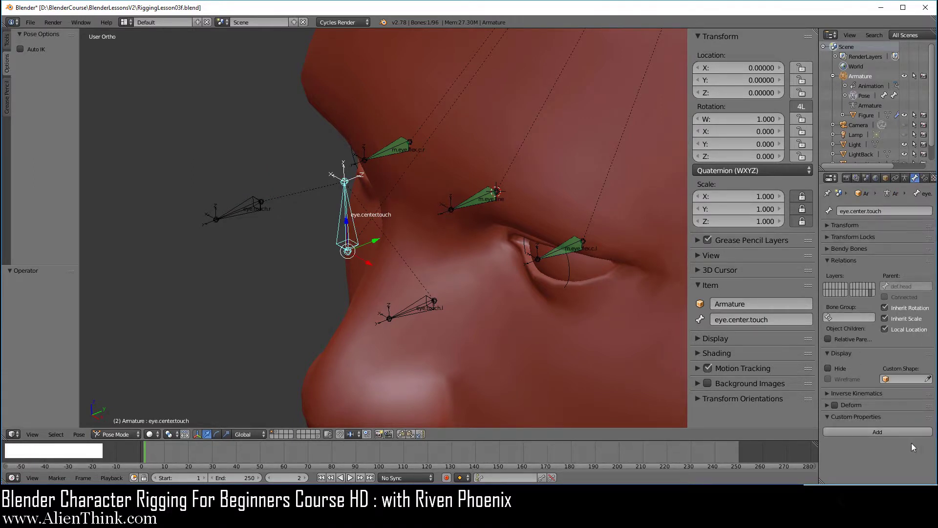
left_click(881, 432)
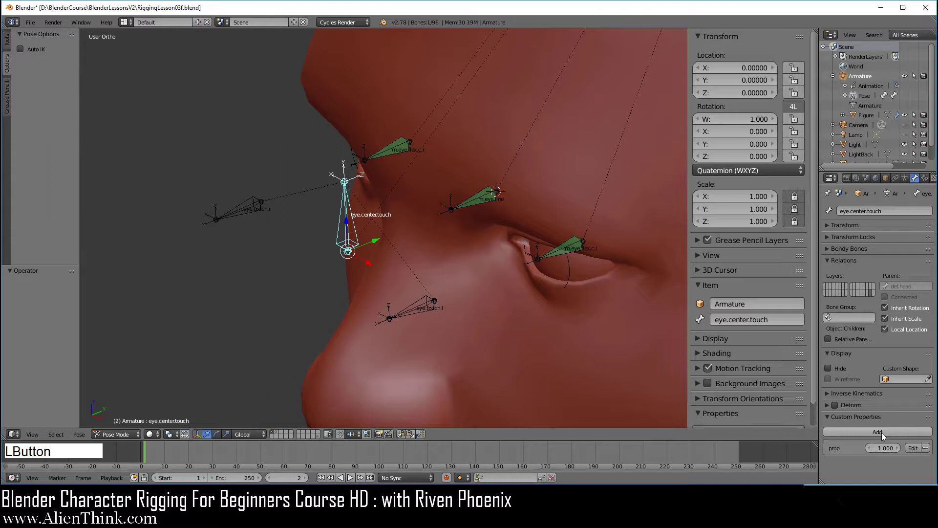
left_click(909, 450)
left_click(868, 398)
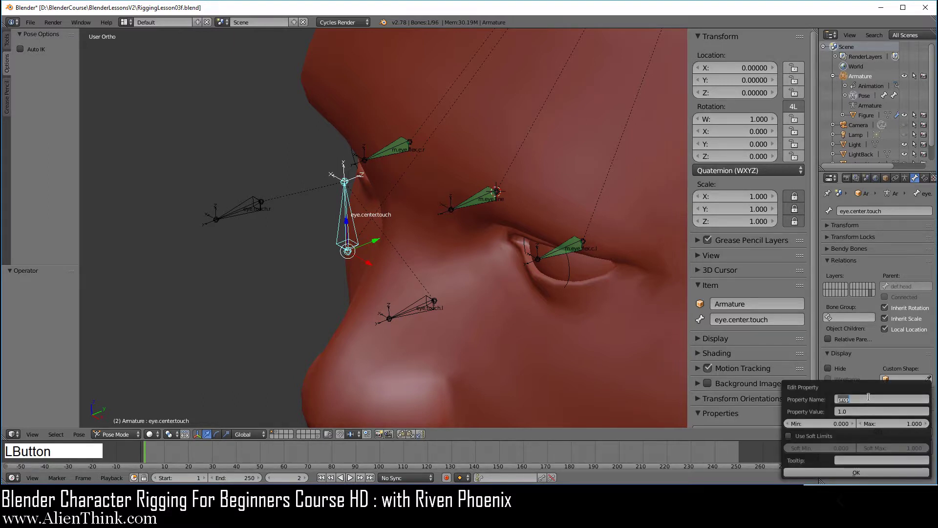
type("All")
type("gn")
type(" Eye")
type("s")
left_click(870, 471)
Step: Copy the data path of the Align Eyes property on eye.center.touch
scroll(793, 265, "down", 1)
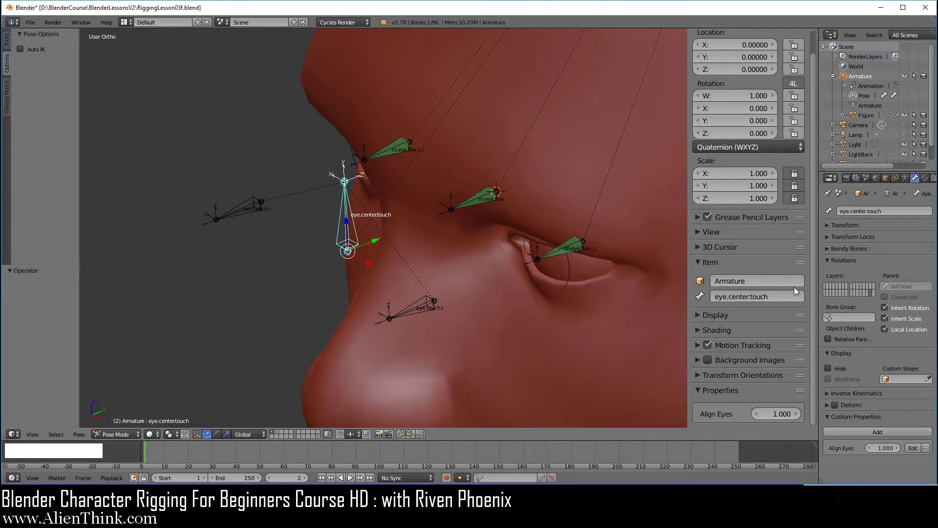
right_click(782, 413)
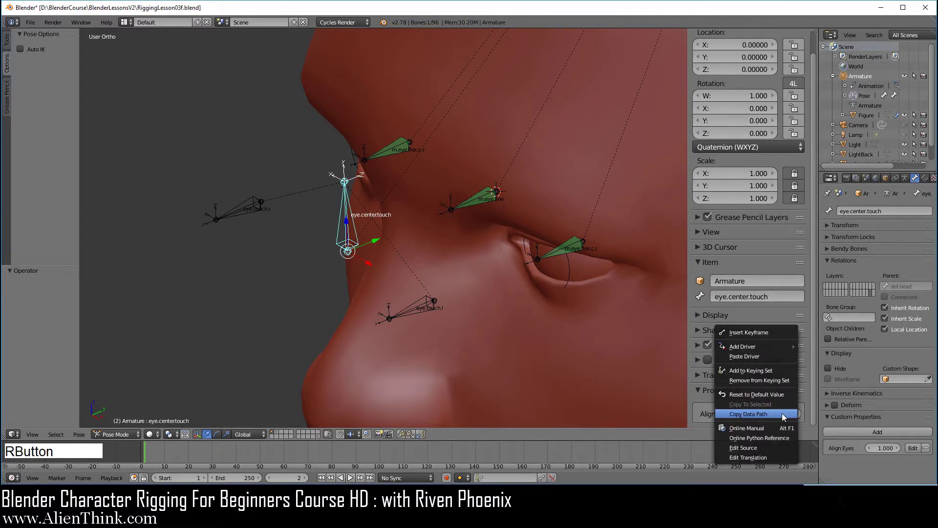
left_click(779, 412)
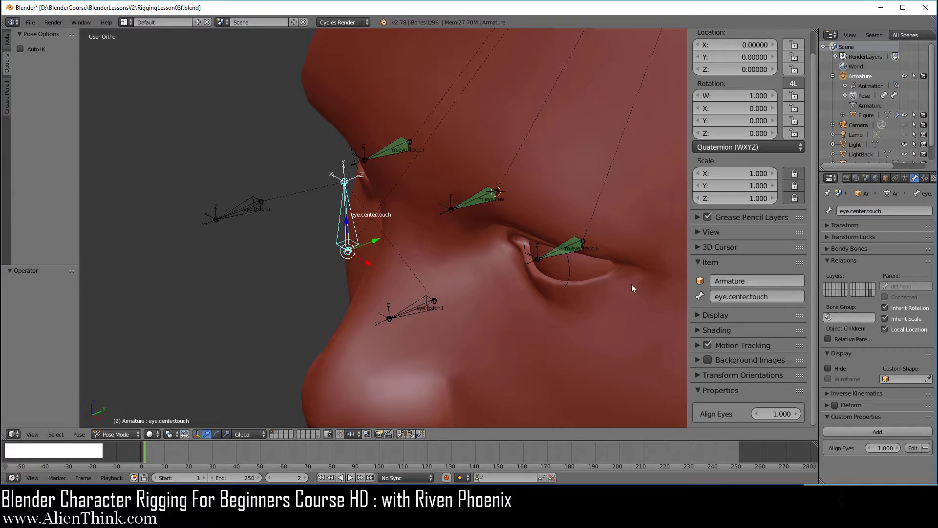
Step: Add a single, manually created driver to the influence of the Damped Track constraint on m.eye.flex.c.l
right_click(576, 248)
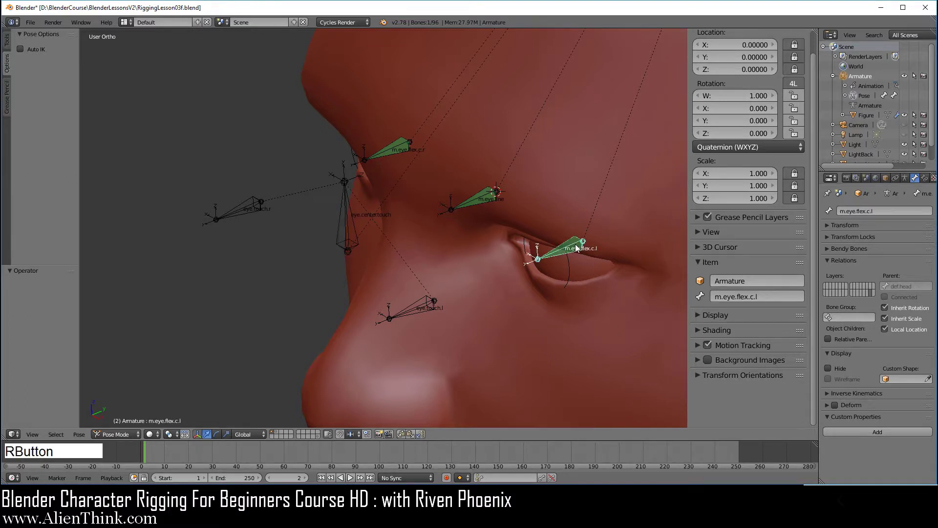
left_click(925, 178)
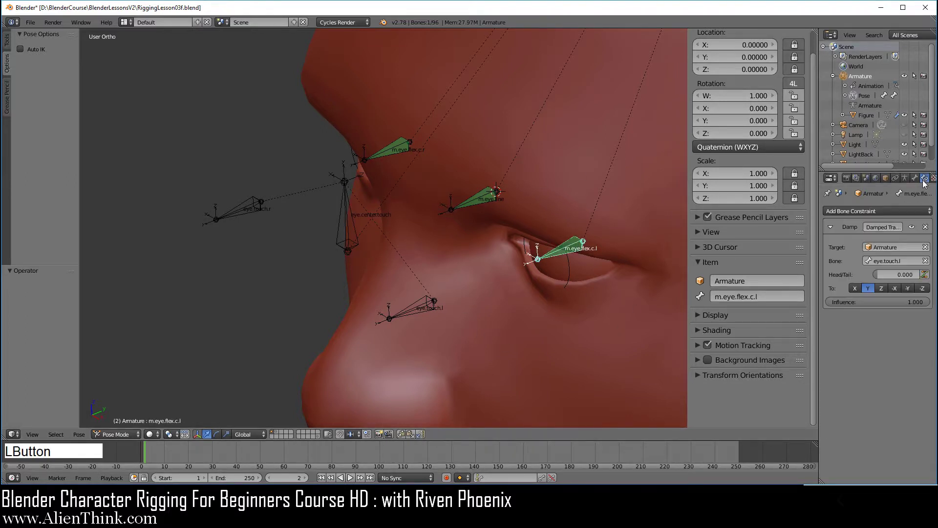
right_click(884, 301)
mouse_move(878, 294)
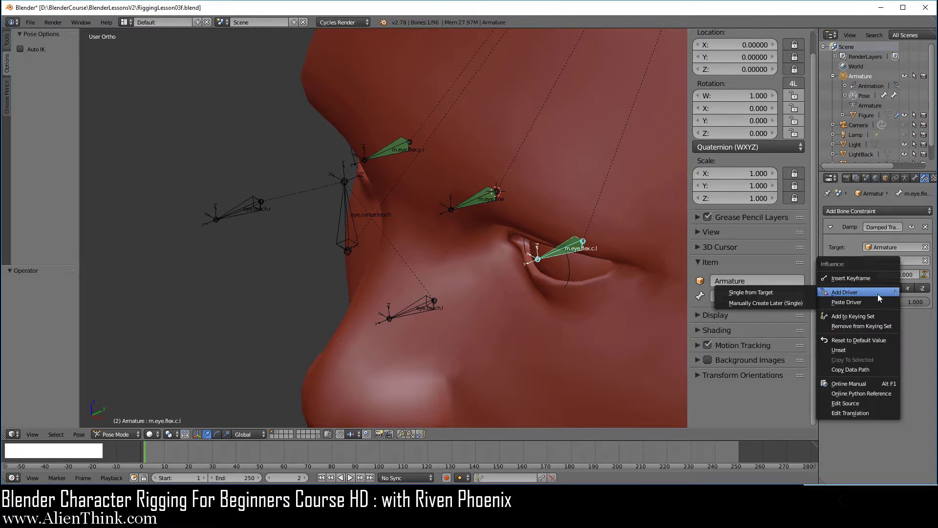
left_click(765, 303)
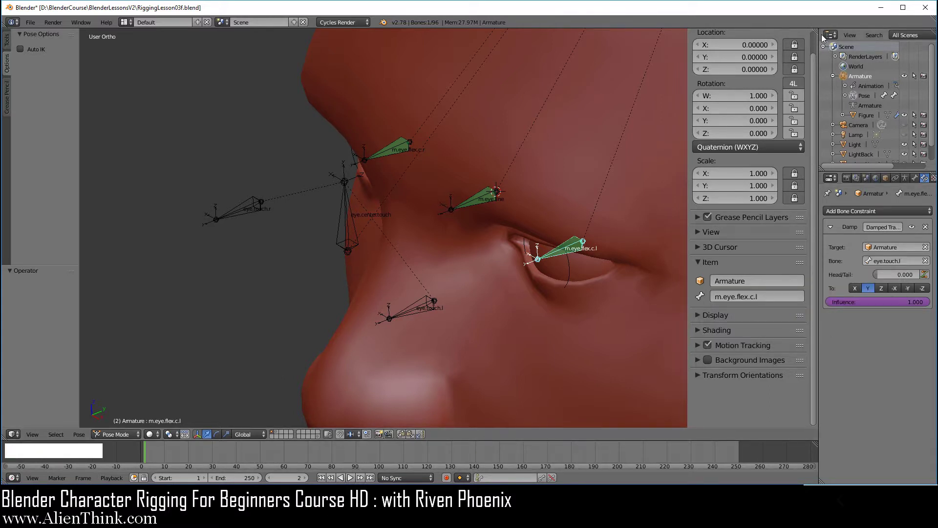
Step: Split the 3D view horizontally and turn the upper area into a Graph Editor in Drivers mode
left_click_drag(815, 31, 808, 152)
left_click(13, 147)
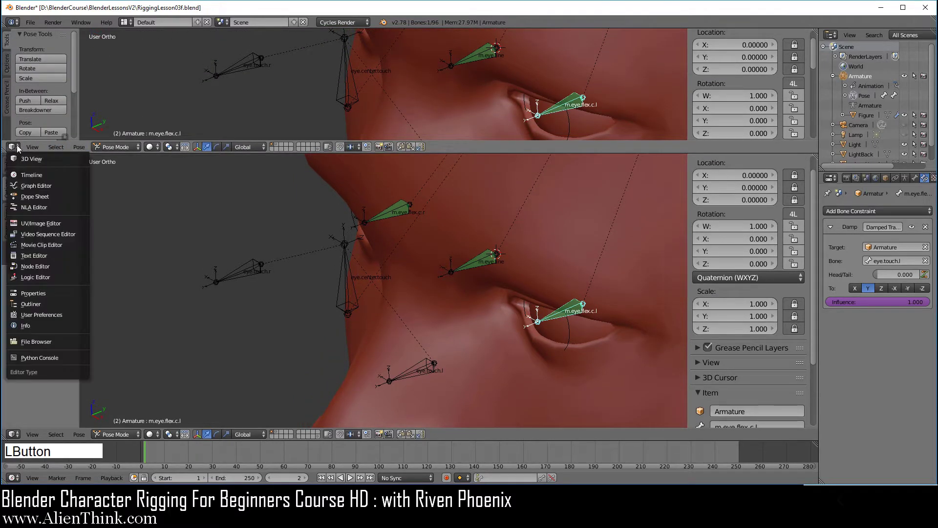
left_click(35, 186)
left_click(158, 146)
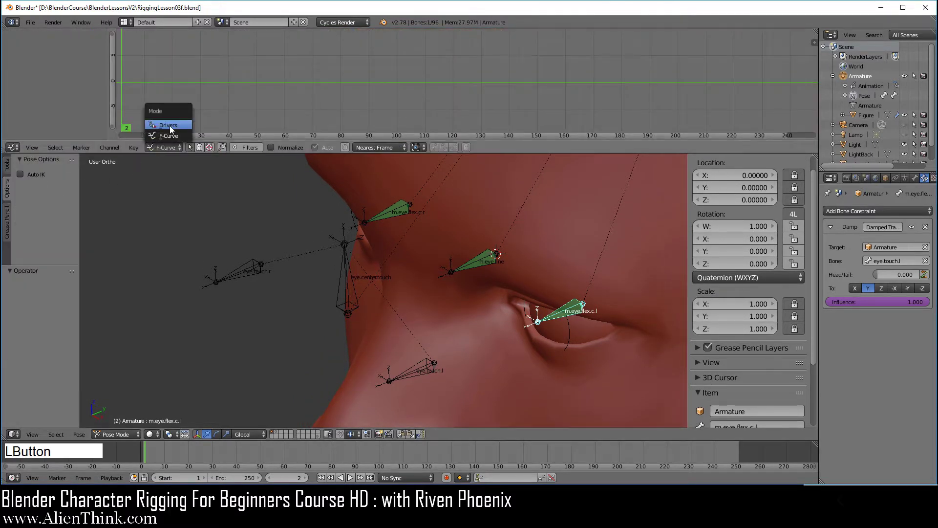
left_click(169, 127)
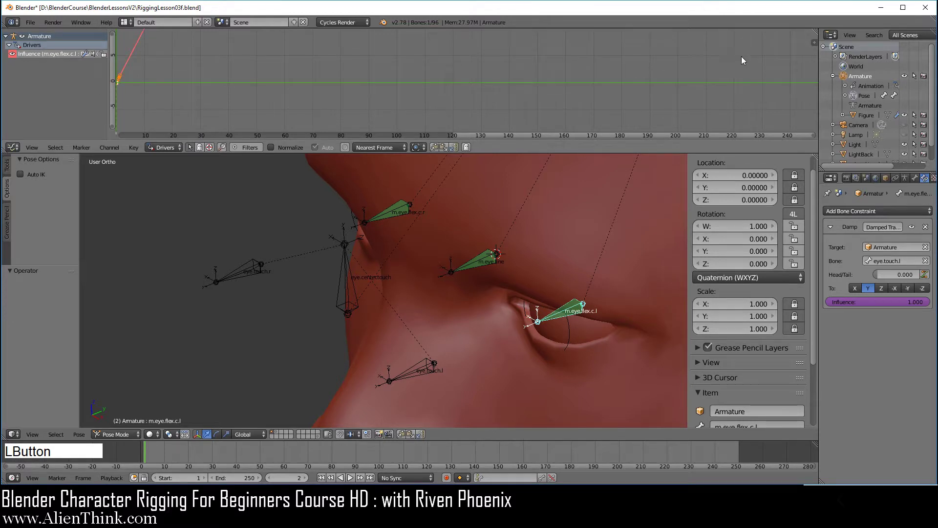
Step: Show the driver settings of the Influence curve in the Graph Editor and widen that area to fit them
left_click(814, 42)
left_click(727, 72)
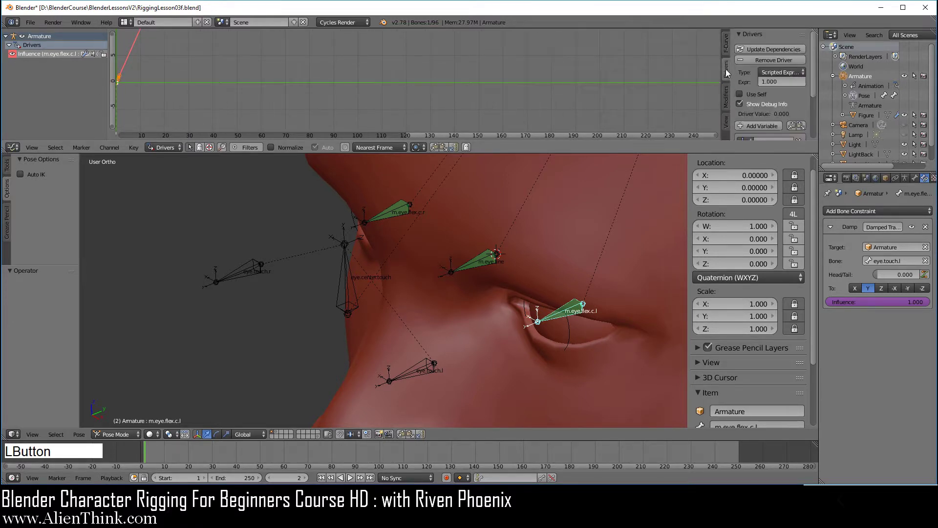
left_click_drag(722, 73, 550, 73)
scroll(645, 105, "down", 3)
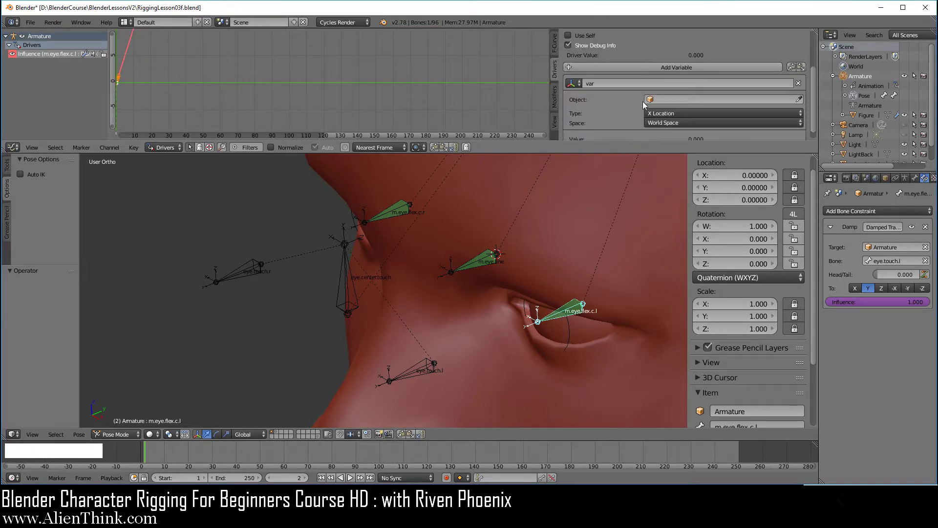
Step: Change the driver variable var to Single Property, target the Armature object and paste the copied Align Eyes data path
left_click(573, 84)
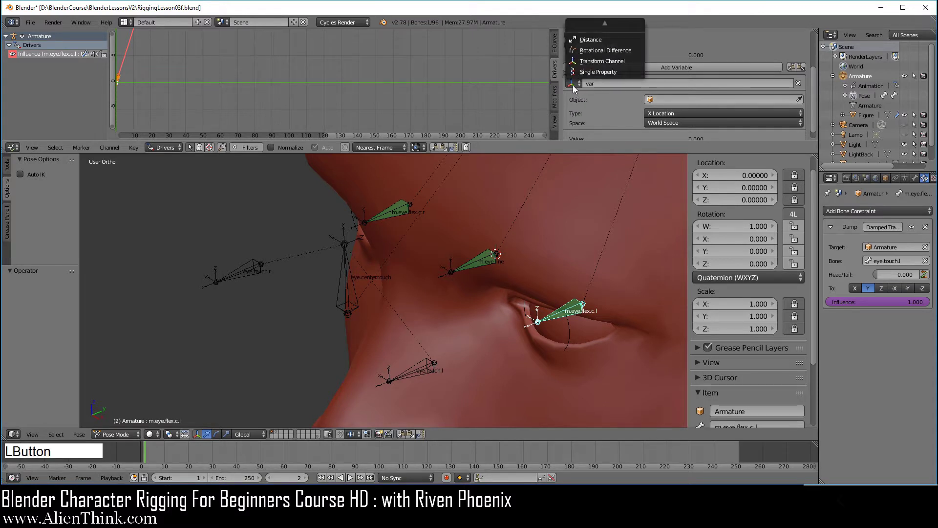
left_click(595, 71)
left_click(706, 99)
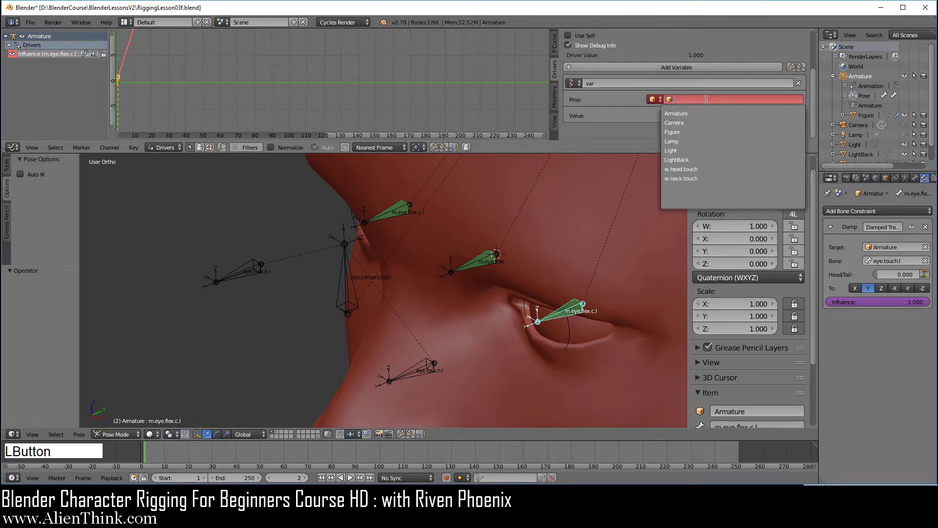
left_click(689, 113)
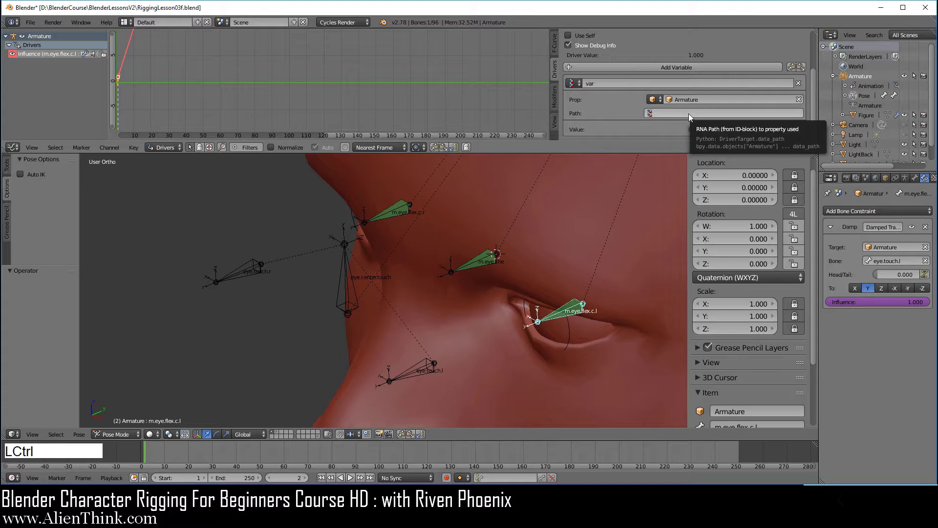
key("ctrl+v")
Step: Set the driver's scripted expression to var
scroll(621, 99, "up", 2)
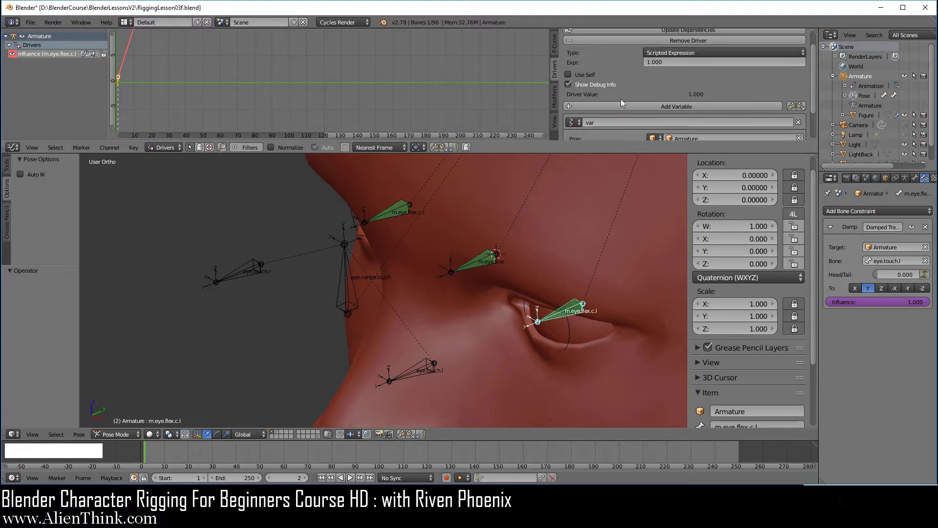
left_click(669, 62)
type("var")
key("KP_Enter")
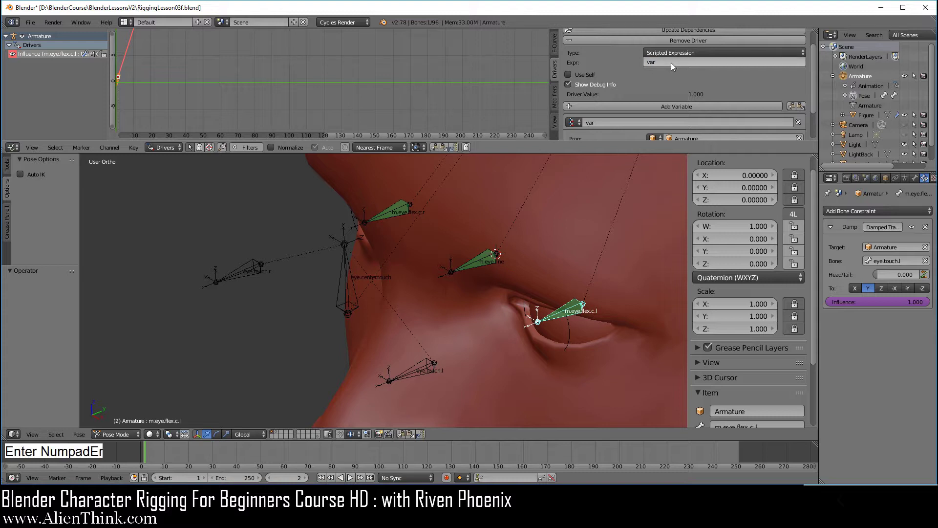
Step: Copy the influence driver from m.eye.flex.c.l and paste it onto the Damped Track influence of m.eye.flex.c.r
right_click(878, 302)
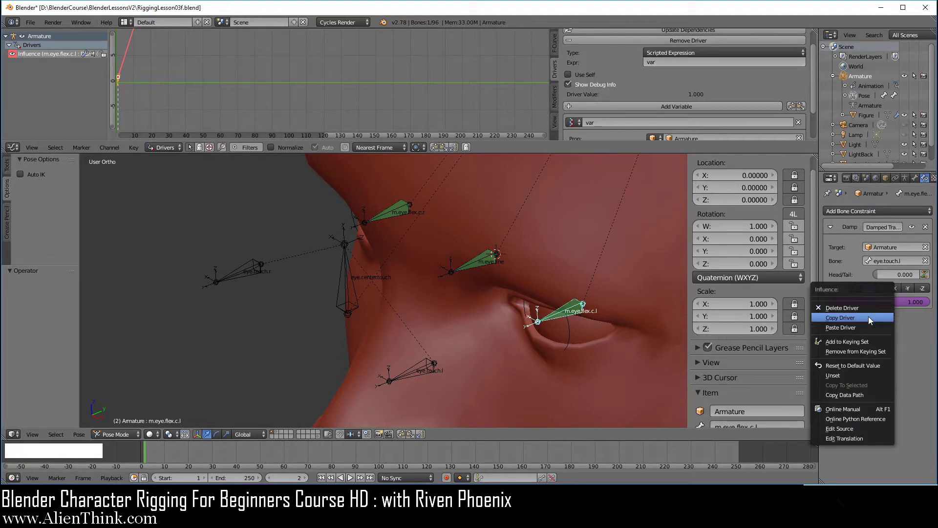
left_click(867, 319)
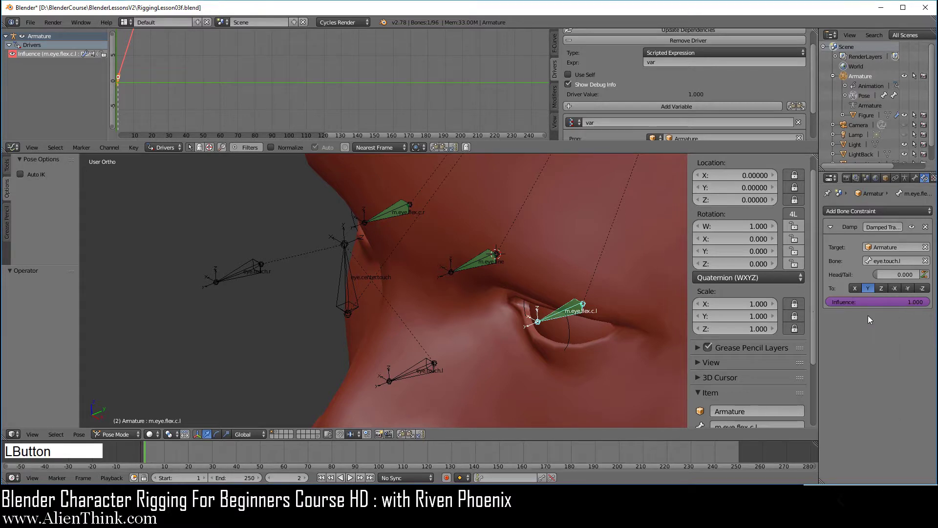
right_click(402, 206)
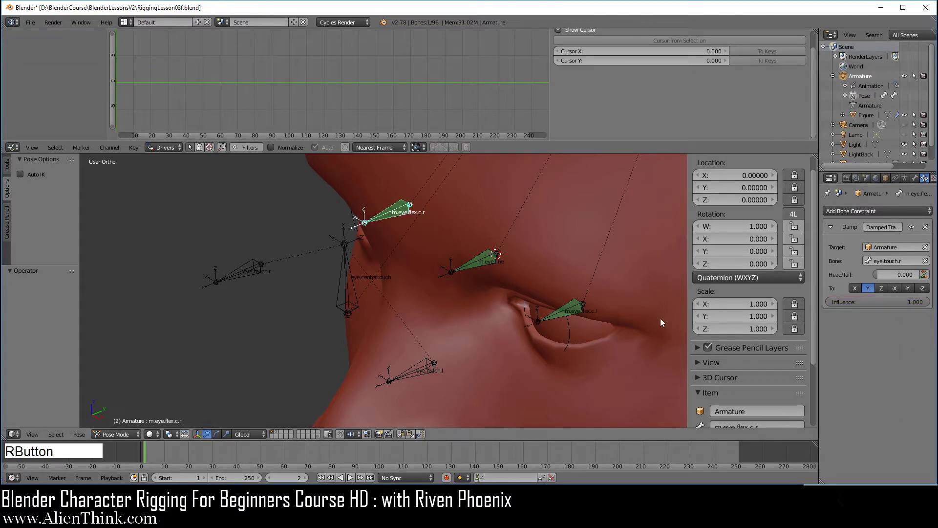
right_click(884, 300)
left_click(874, 326)
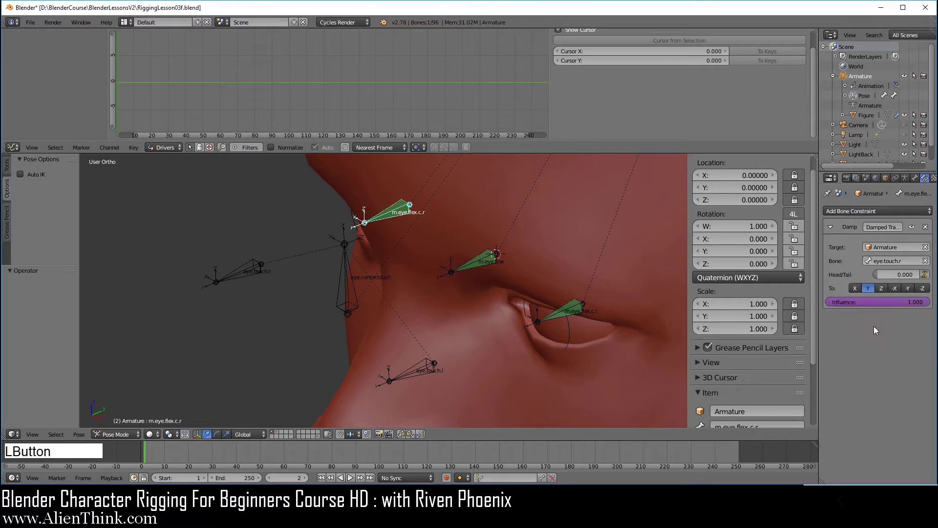
Step: Review the Align Eyes property on eye.center.touch and the influence drivers on m.eye.flex.c.l and m.eye.flex.c.r
right_click(348, 269)
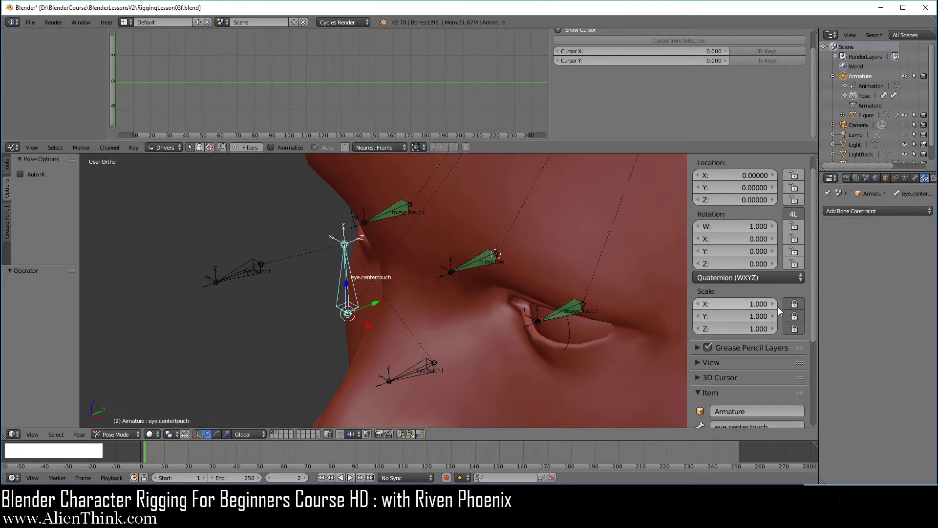
scroll(778, 307, "down", 8)
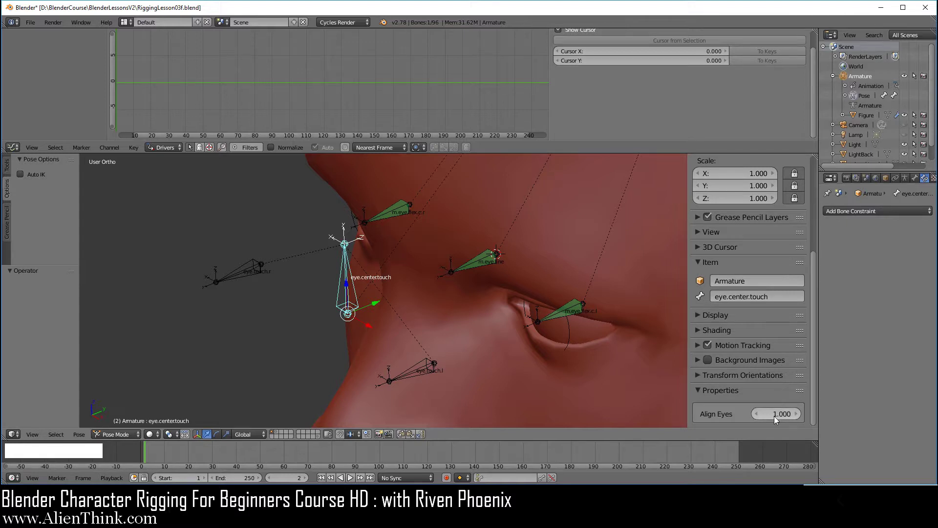
right_click(569, 308)
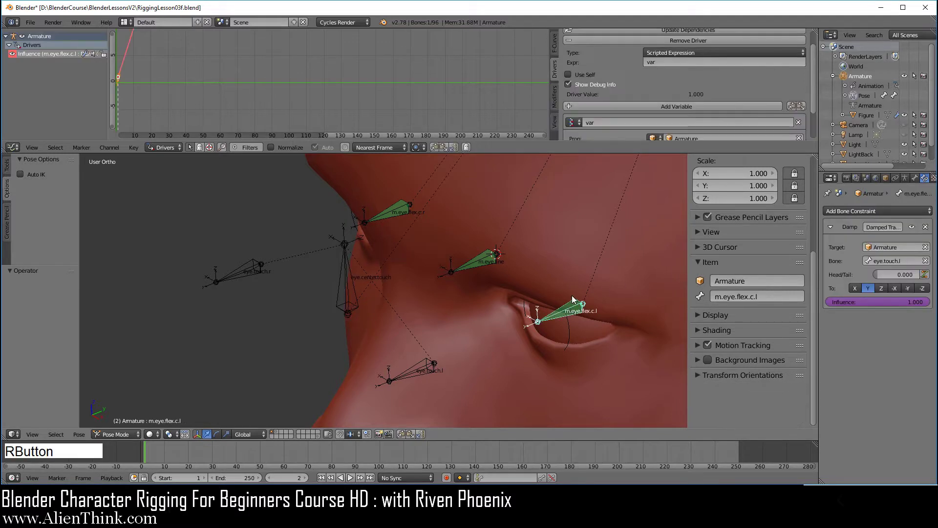
right_click(400, 205)
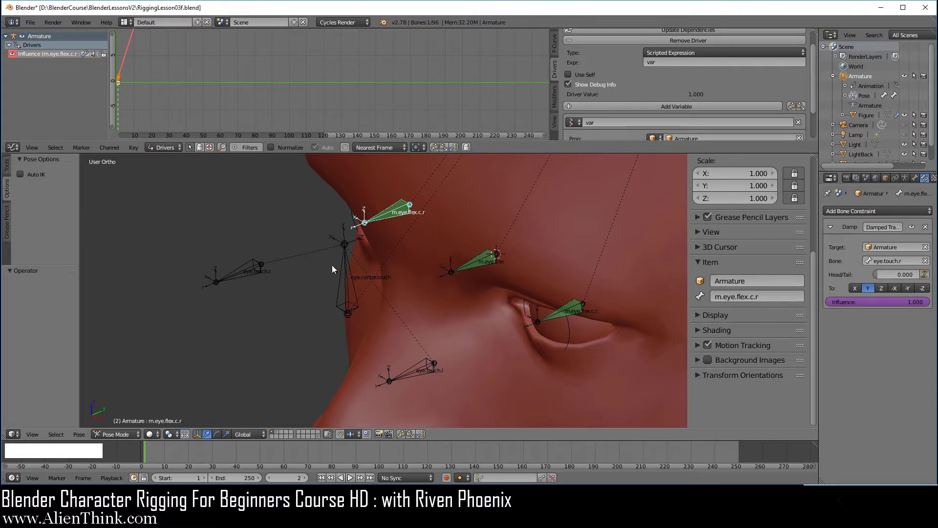
right_click(345, 269)
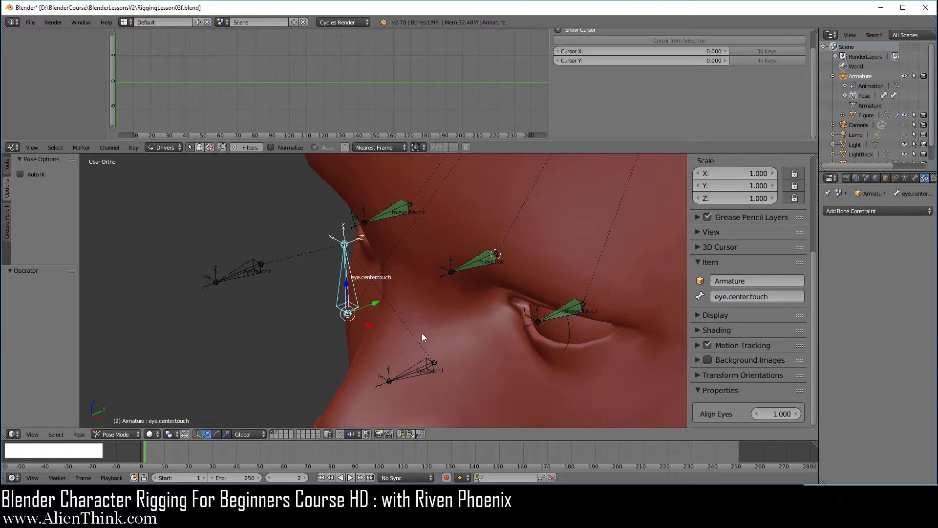
Step: Test the eye tracking by moving eye.center.touch and eye.touch.l, cancelling each move
left_click(814, 283)
key("g")
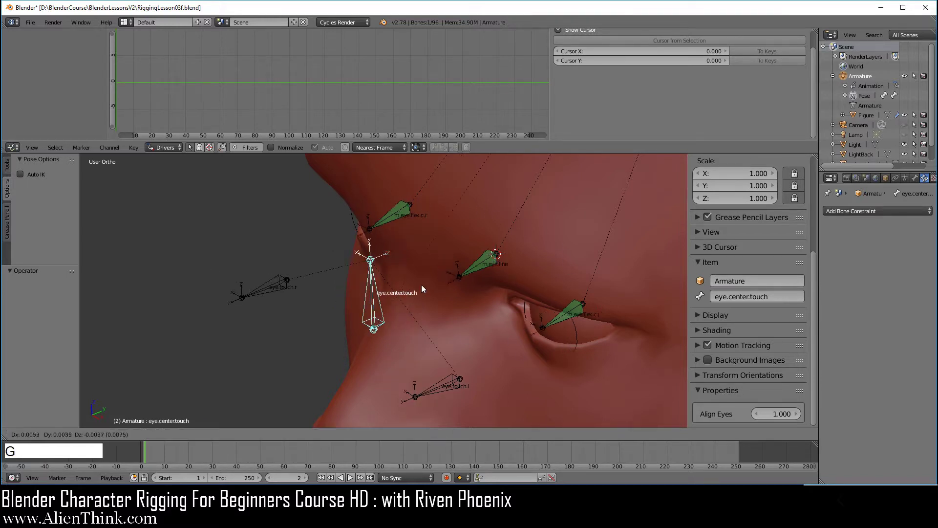
right_click(366, 266)
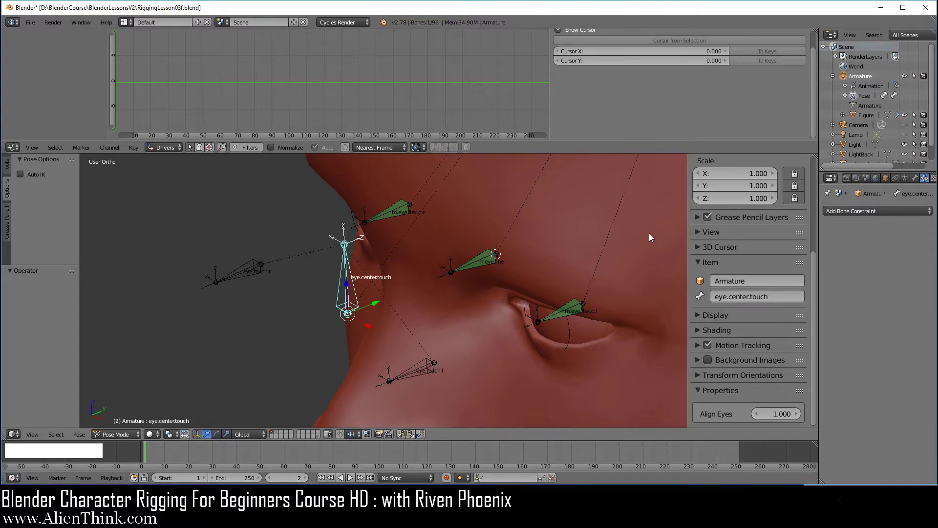
right_click(426, 365)
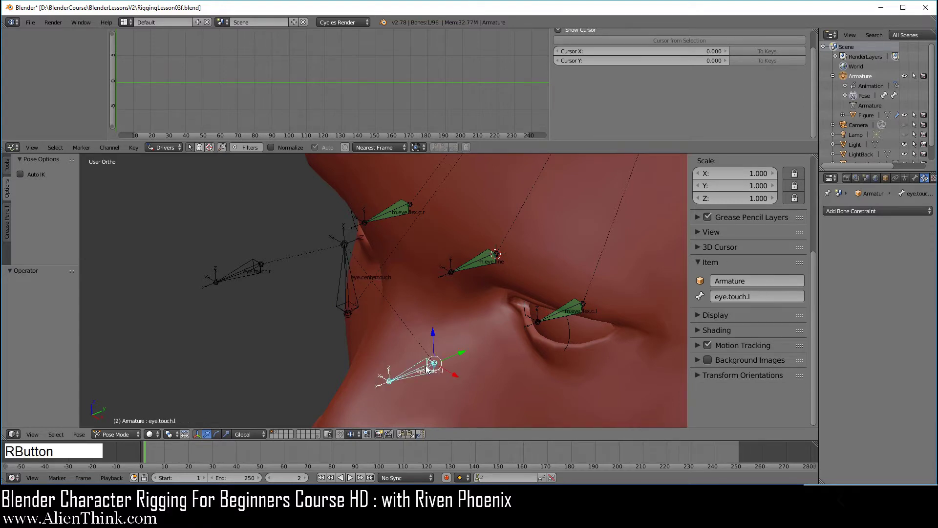
key("g")
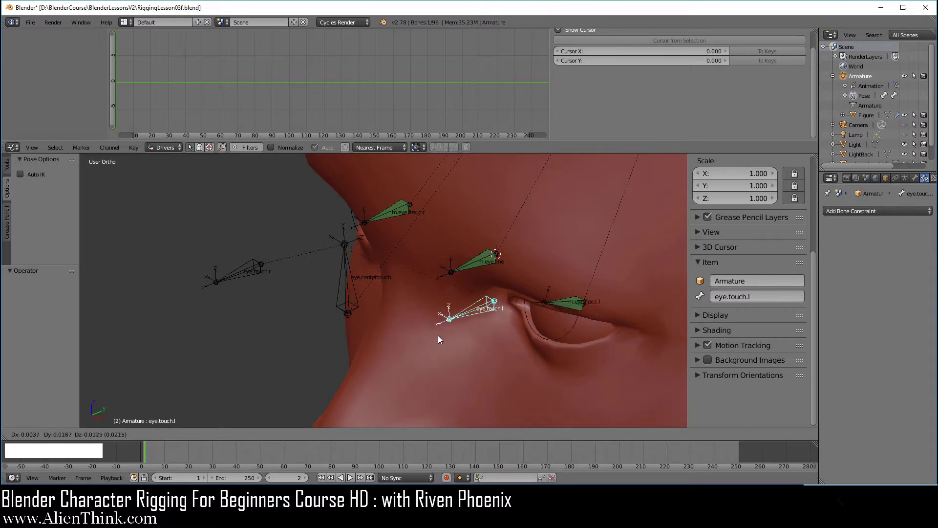
right_click(465, 362)
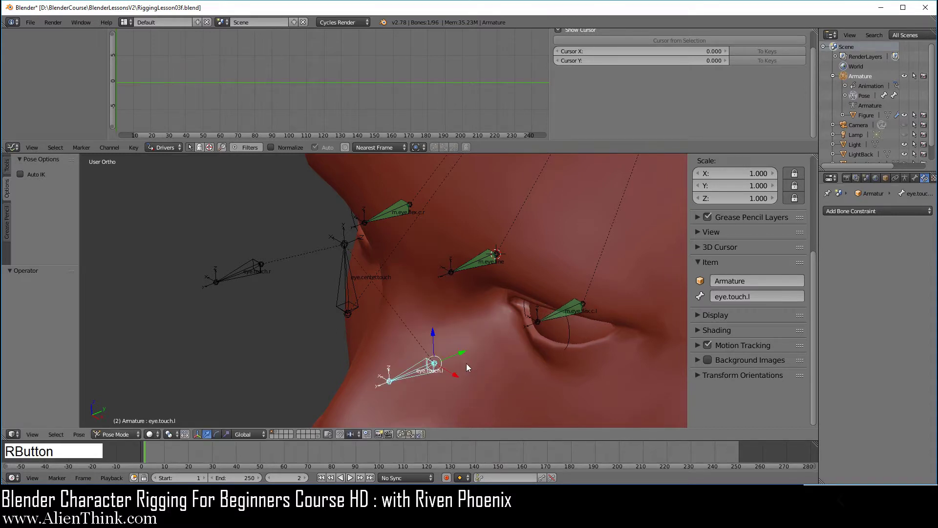
Step: Set Align Eyes on eye.center.touch to 0.000 and test it by moving eye.touch.l, cancelling the move
right_click(346, 277)
left_click_drag(772, 418, 750, 418)
right_click(427, 364)
key("g")
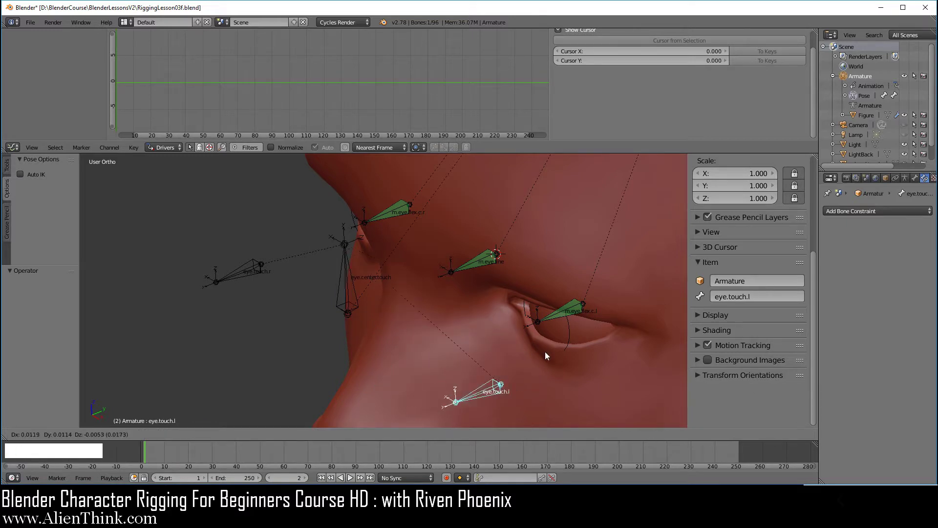
right_click(461, 364)
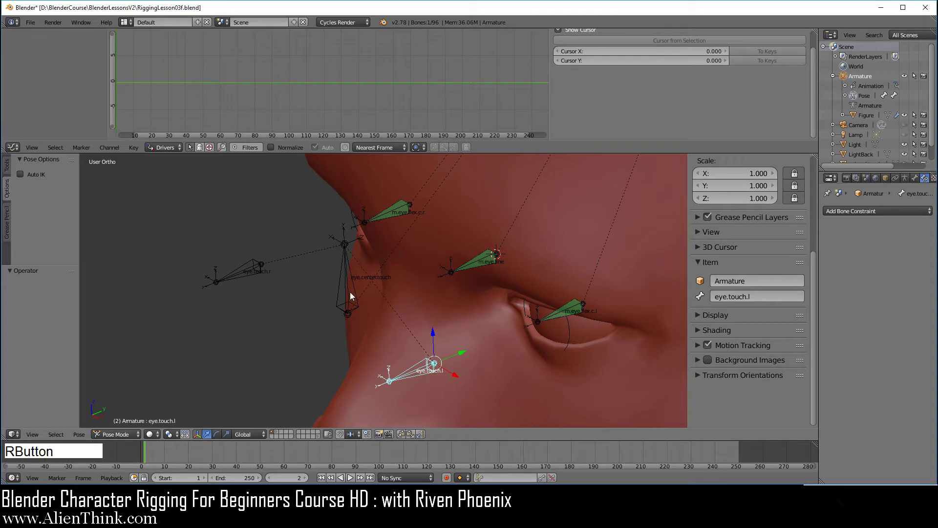
Step: Set the Align Eyes property on eye.center.touch to 1.000
right_click(341, 280)
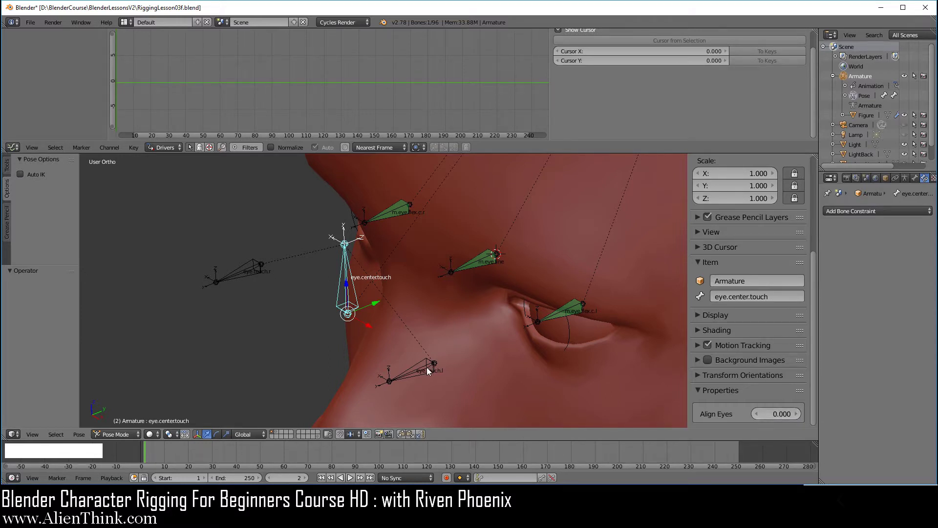
left_click(773, 413)
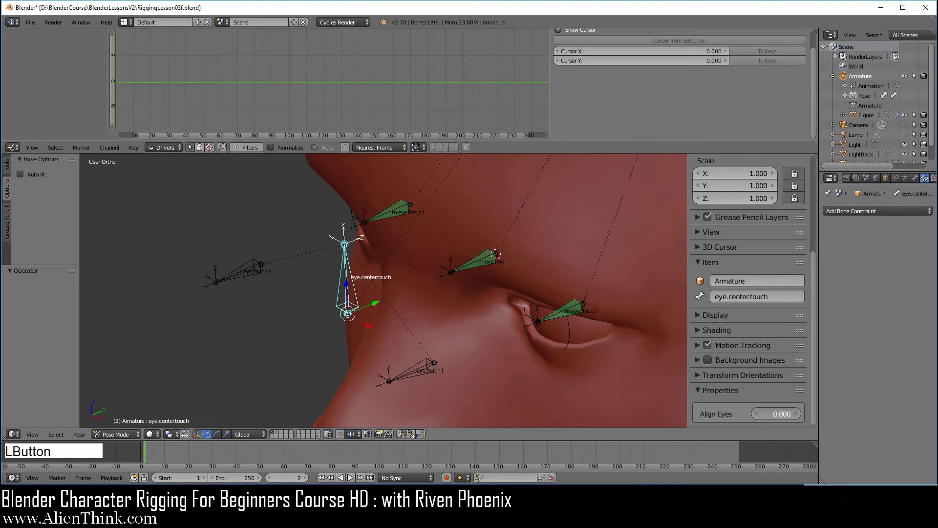
left_click_drag(772, 413, 797, 414)
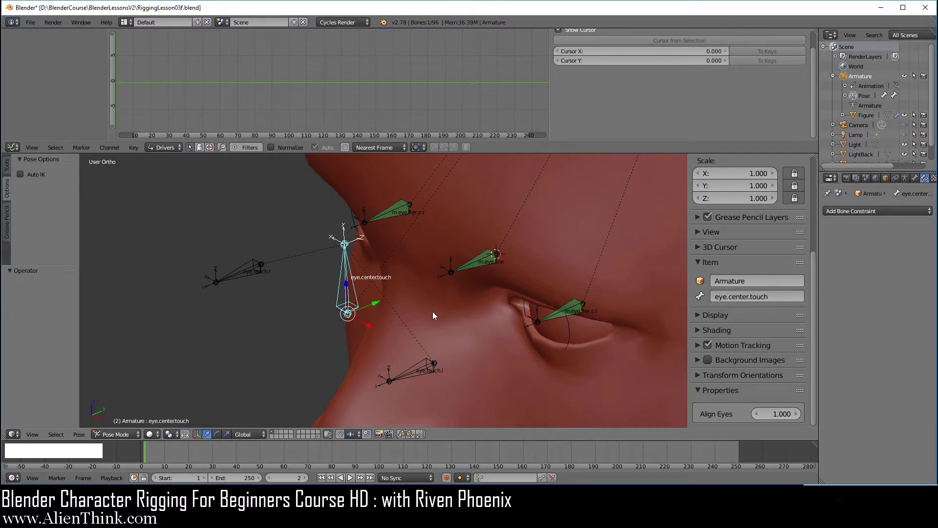
Step: Set the interpolation of the keyframe at frame 0 on m.eye.flex.c.l's influence driver curve to Linear
right_click(574, 308)
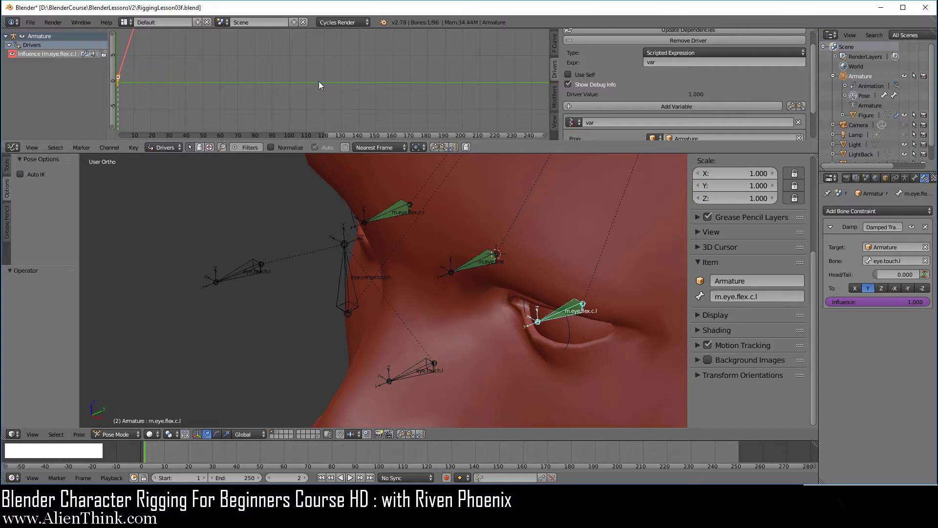
key("KP_Decimal")
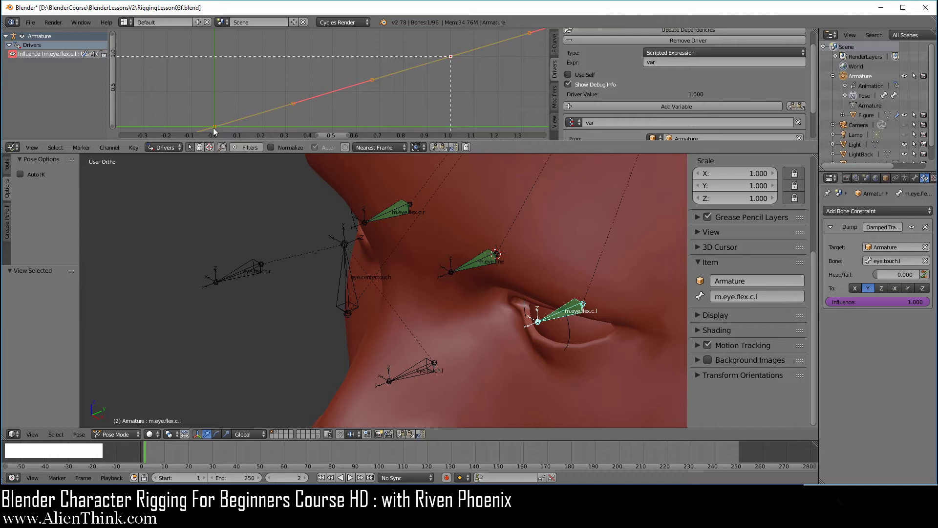
right_click(450, 57)
right_click(213, 127)
right_click(214, 126)
left_click(555, 45)
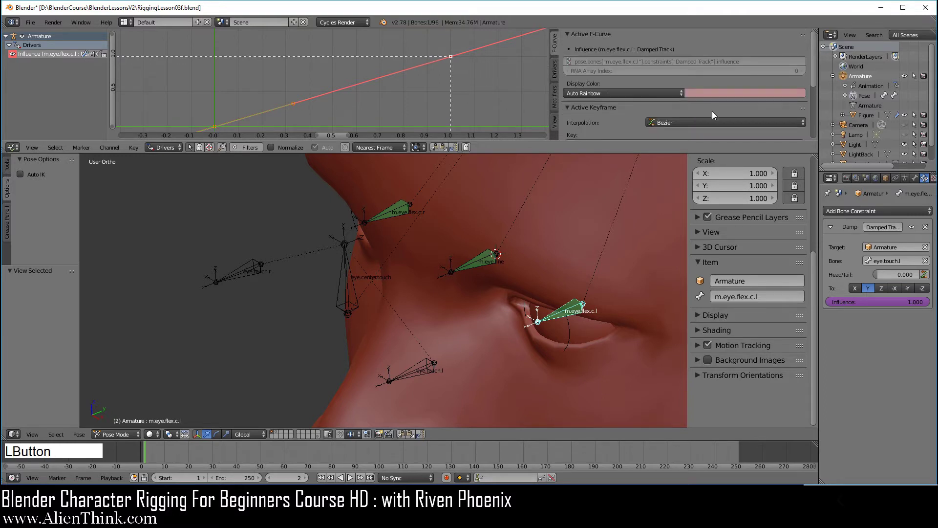
scroll(713, 113, "down", 2)
left_click(698, 83)
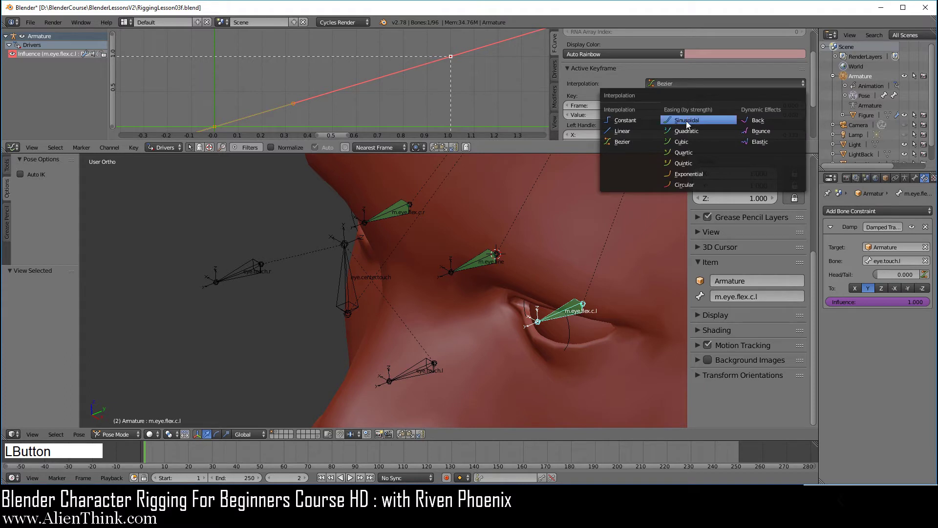
left_click(629, 133)
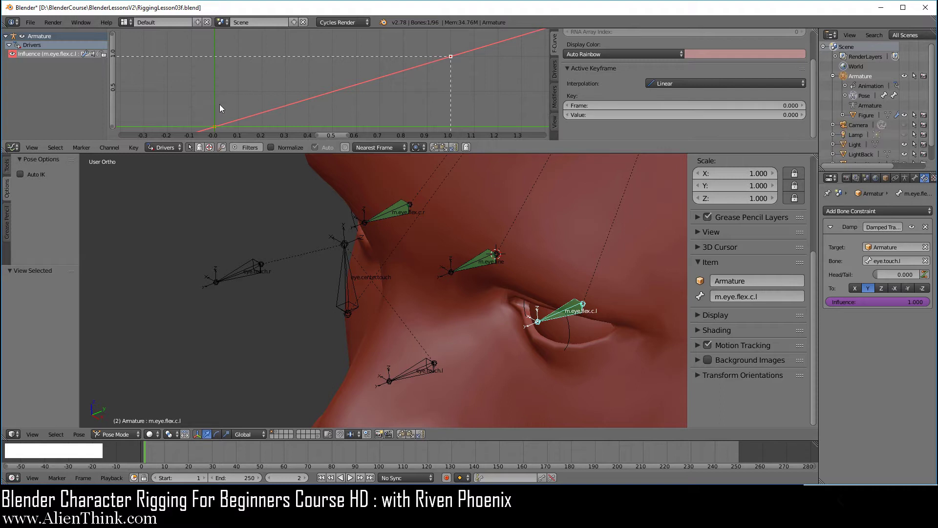
Step: Set the value of the driver curve's keyframe at frame 0 to 1
right_click(213, 126)
left_click(770, 117)
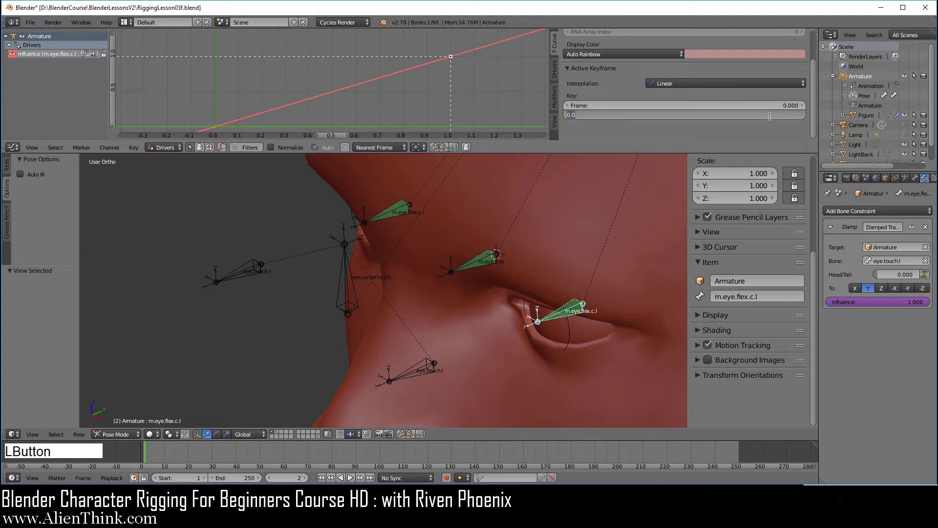
type("1")
key("Return")
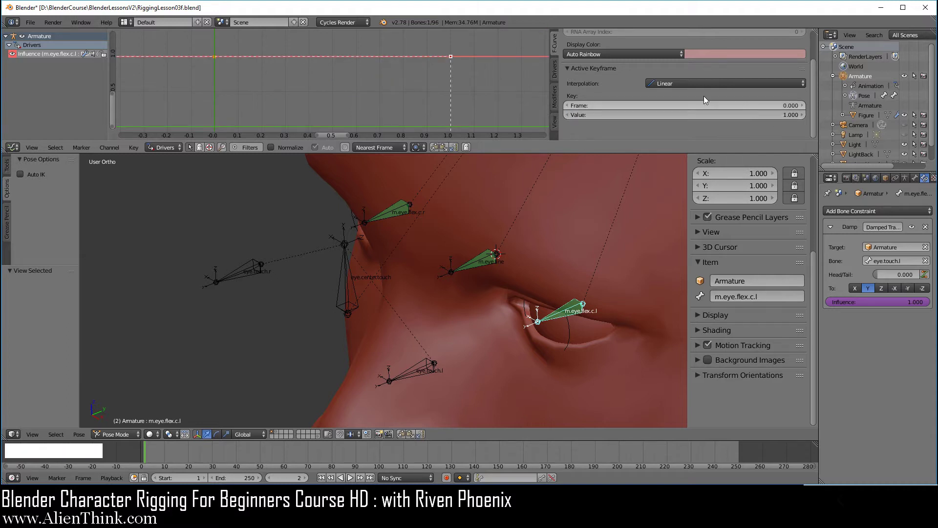
Step: Set the value of the keyframe at frame 1 on m.eye.flex.c.l's influence driver curve to 0
right_click(449, 56)
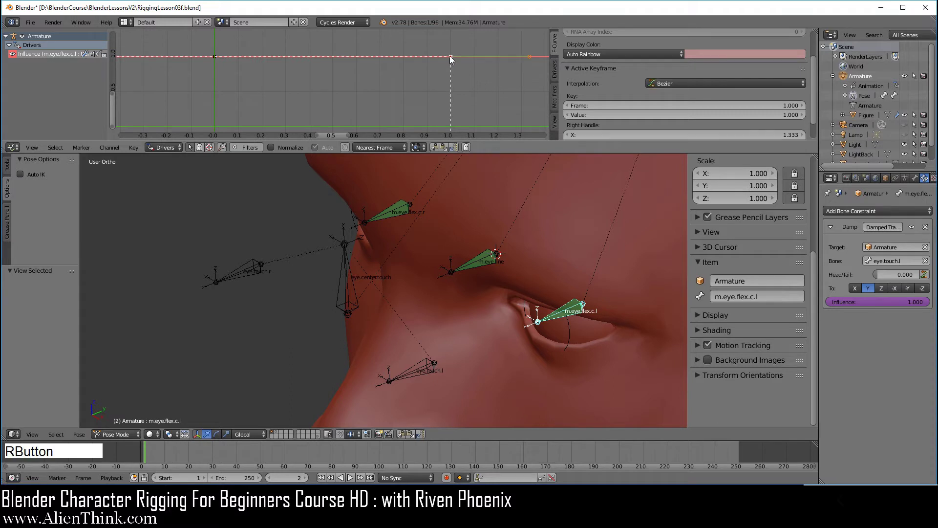
left_click(788, 116)
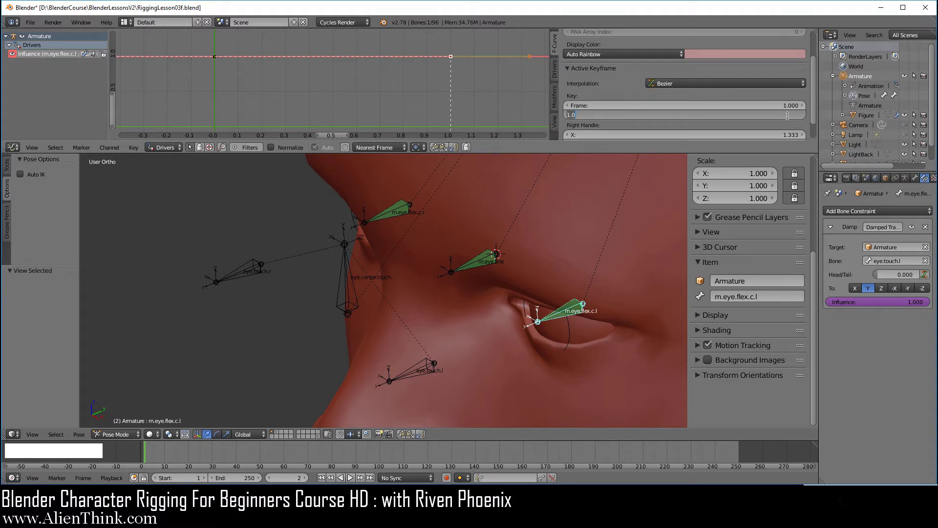
type("0")
key("Return")
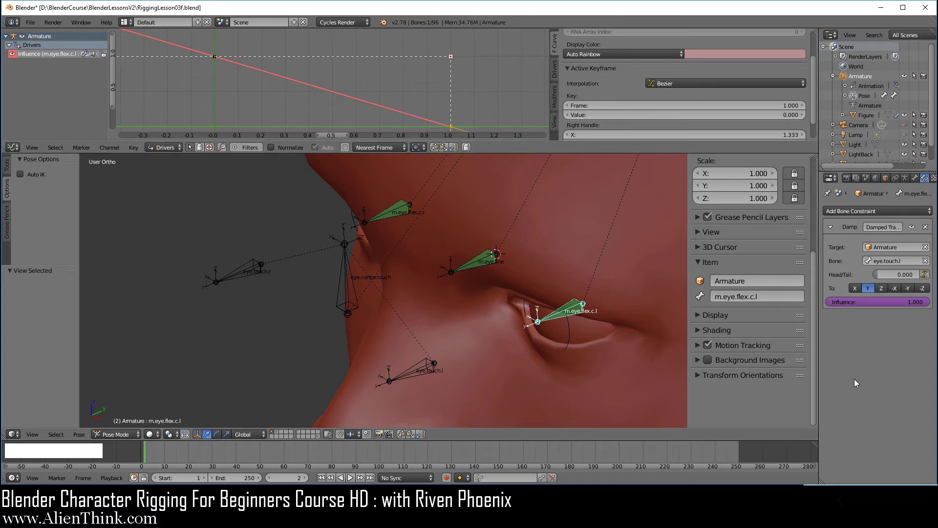
Step: Copy the influence driver from m.eye.flex.c.l's Damped Track constraint and paste it onto the influence of m.eye.flex.c.r's Damped Track constraint
right_click(892, 303)
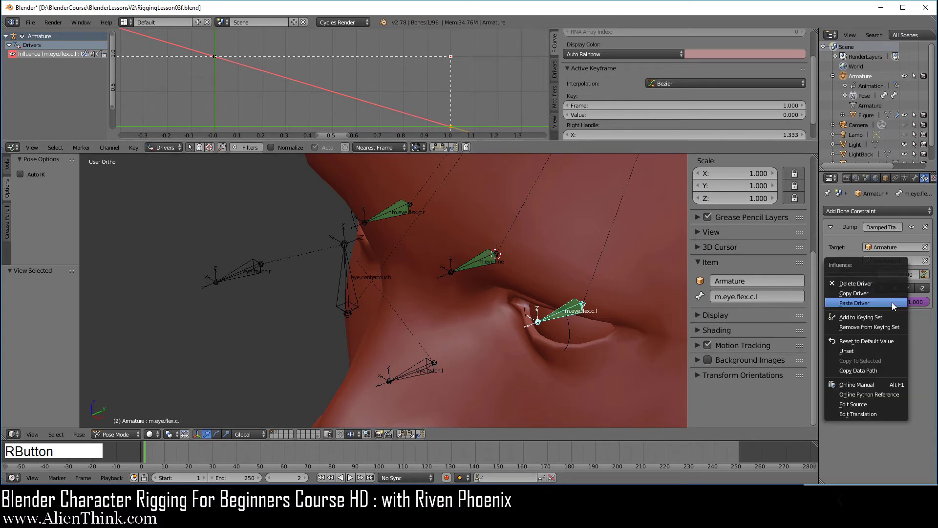
left_click(880, 291)
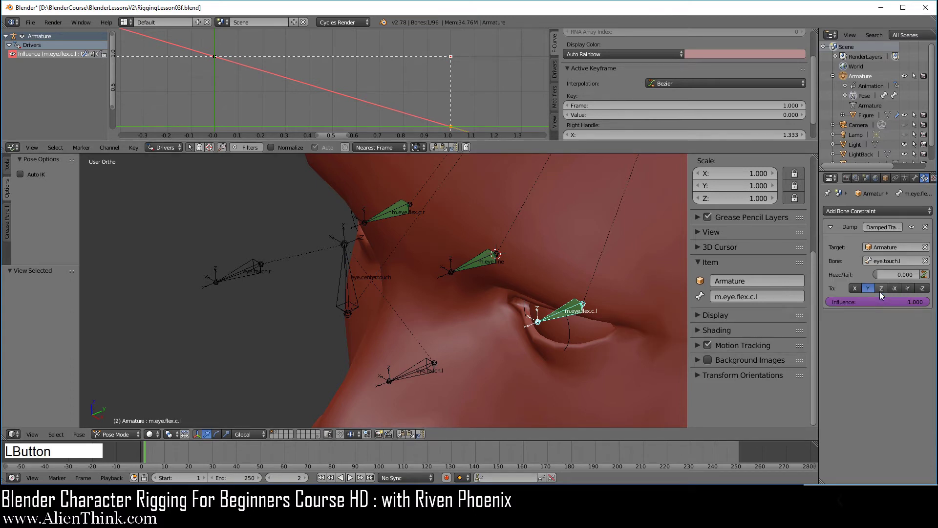
right_click(393, 208)
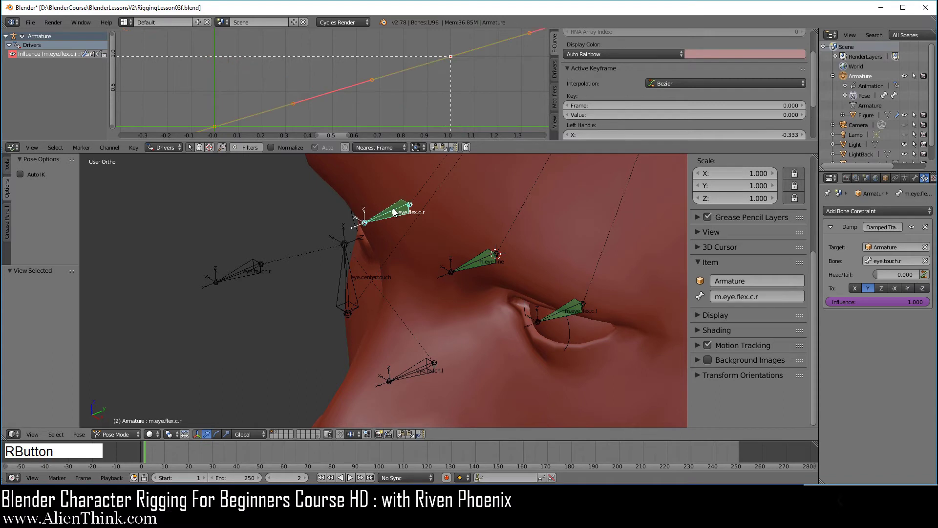
right_click(887, 300)
left_click(883, 307)
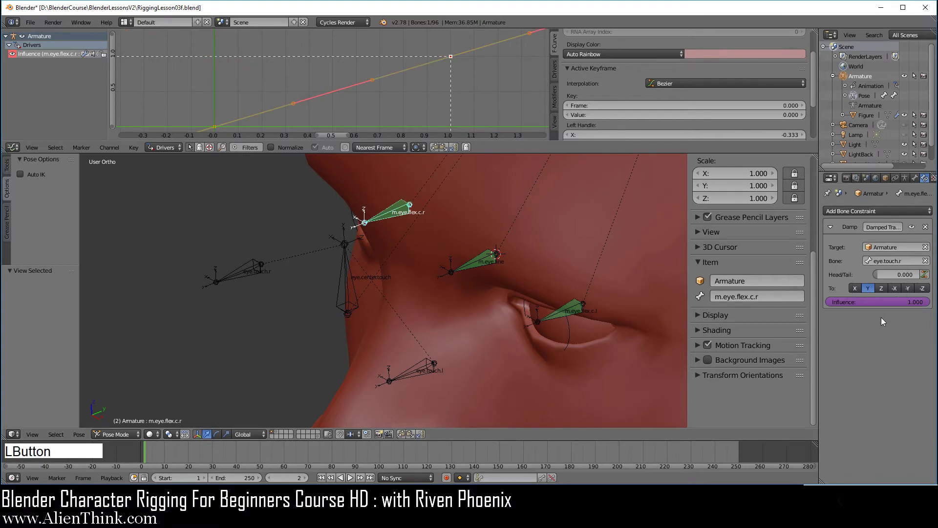
Step: Test the eye rig with Align Eyes at 1.000 by moving eye.center.touch, cancelling the move
right_click(345, 272)
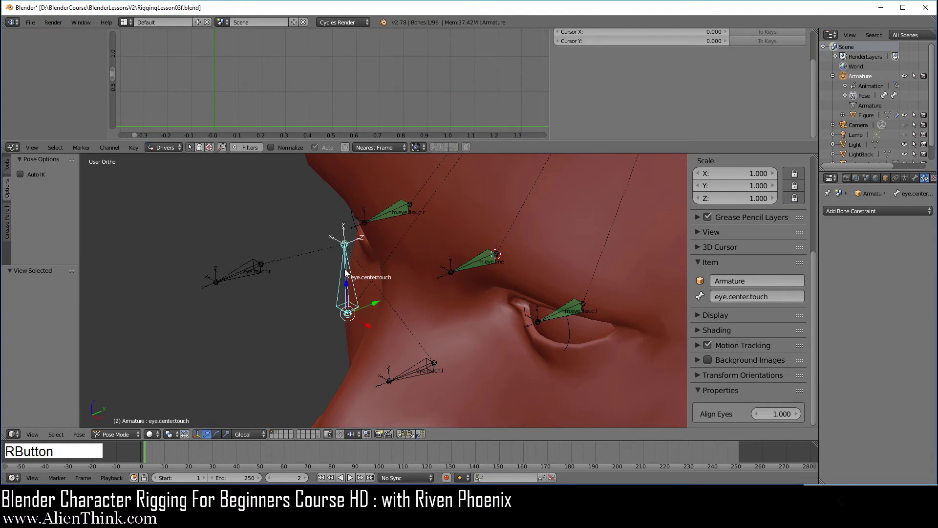
key("g")
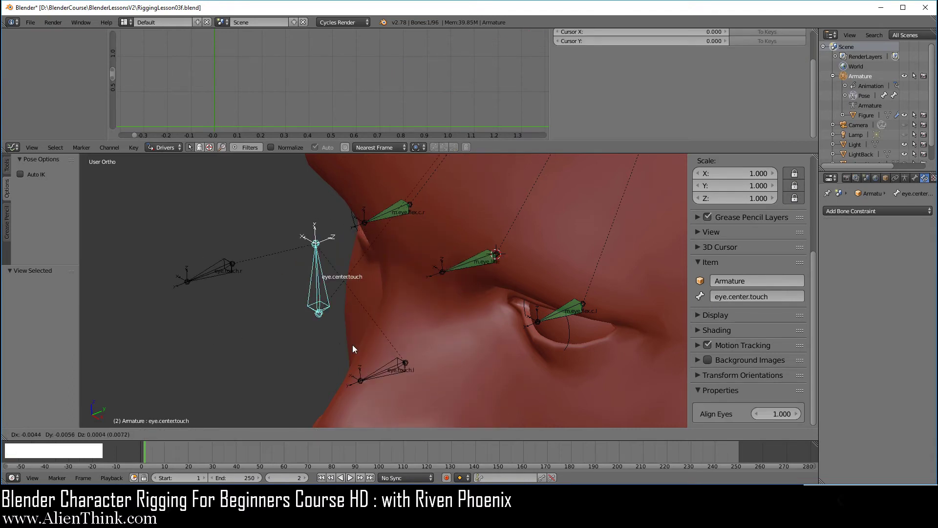
right_click(447, 398)
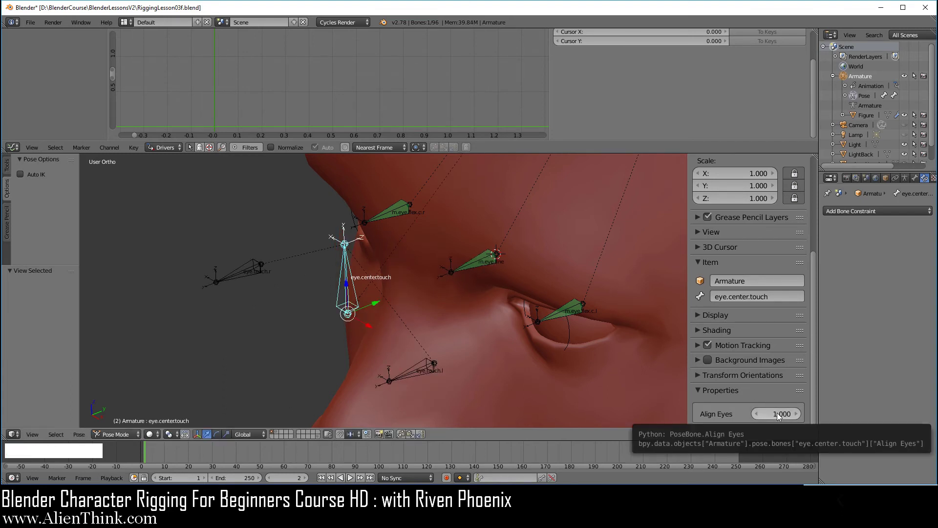
Step: Set Align Eyes on eye.center.touch to 0.000 and test it by moving eye.touch.l and eye.center.touch, cancelling both moves
left_click_drag(787, 413, 733, 413)
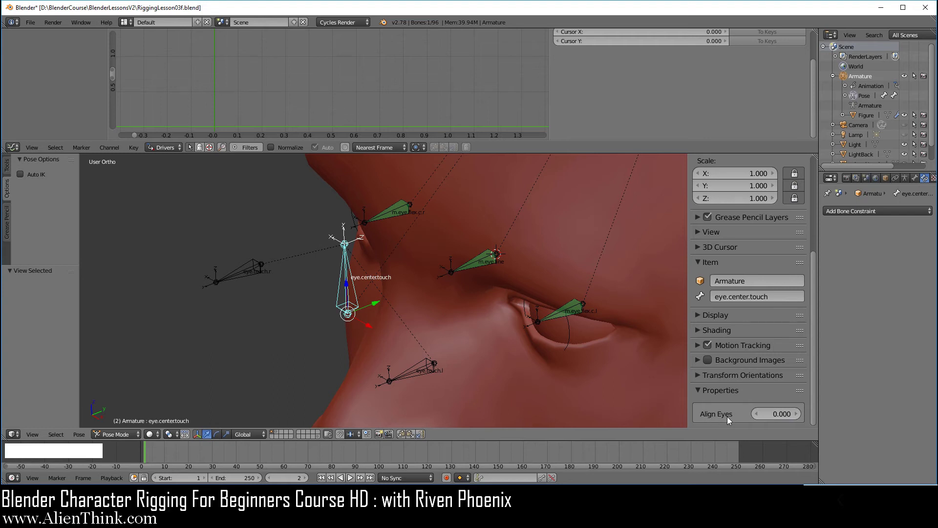
right_click(421, 365)
key("g")
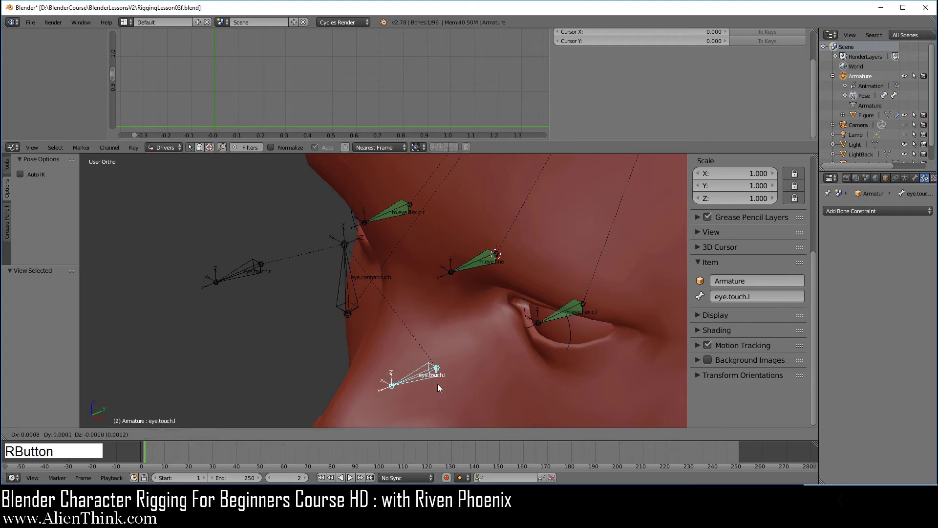
right_click(412, 369)
right_click(348, 280)
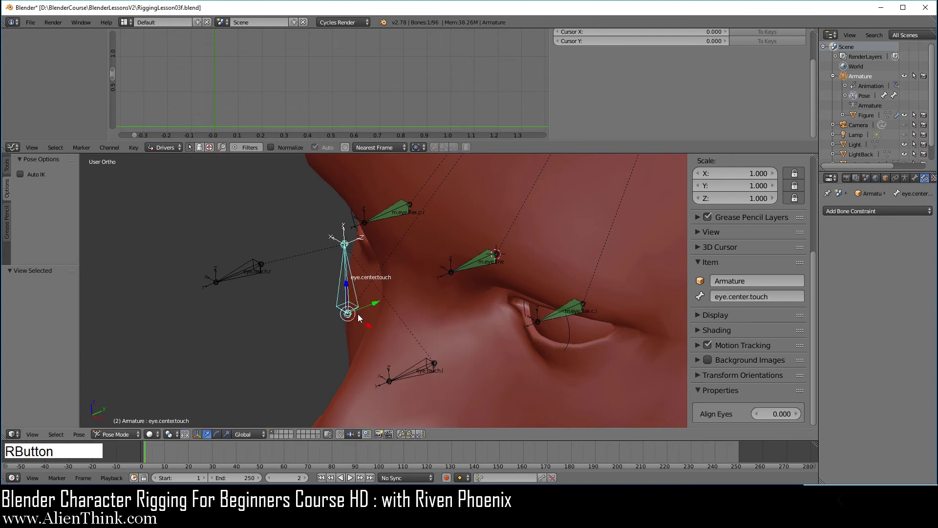
key("g")
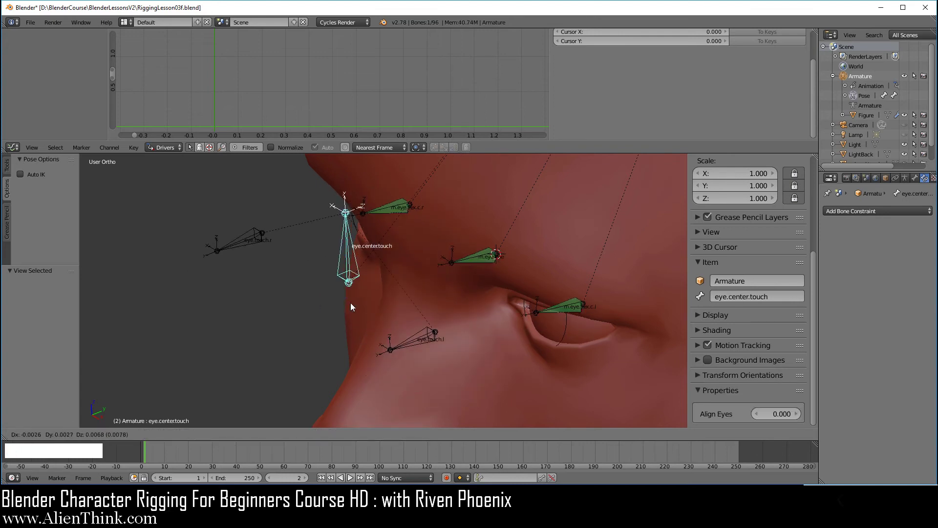
right_click(350, 303)
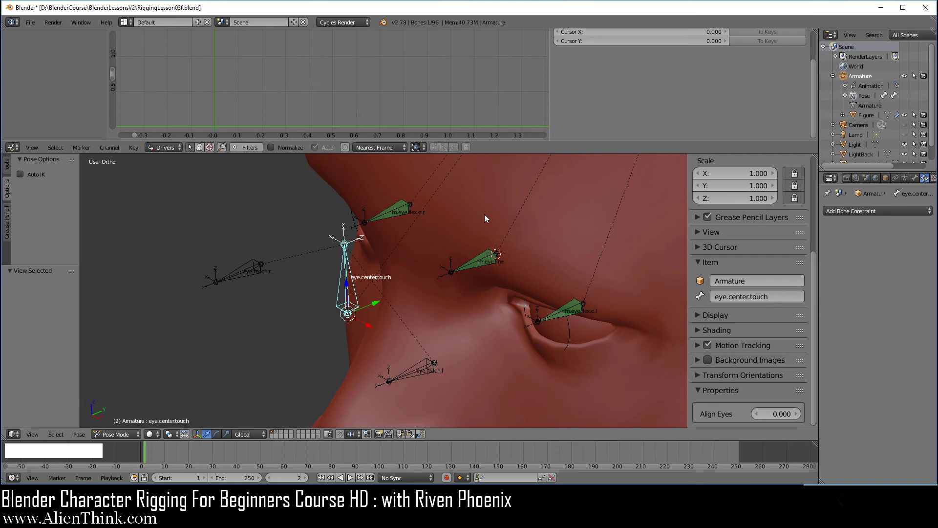
Step: Set Align Eyes on eye.center.touch to 1.000 and merge the driver graph area into the 3D view
left_click_drag(777, 414, 800, 413)
left_click_drag(816, 157, 814, 147)
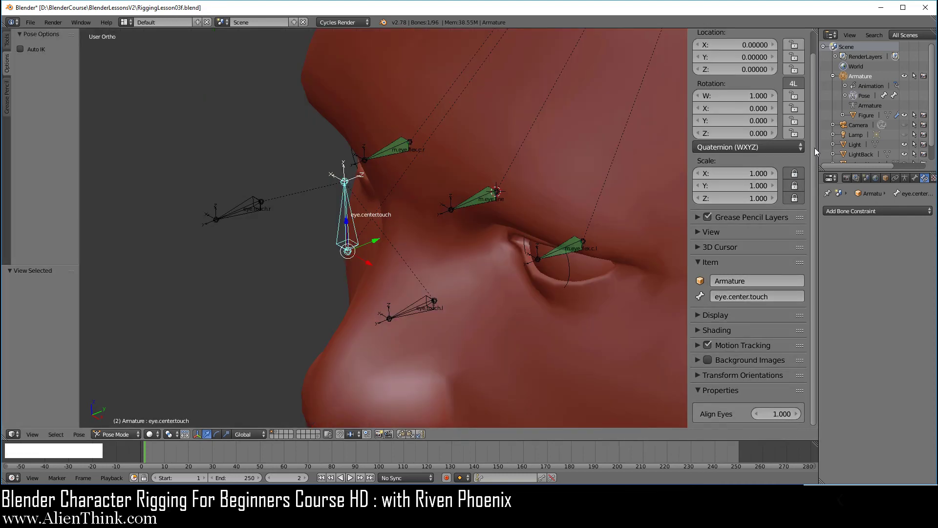
Step: Save the scene under the existing file name RiggingLesson03g.blend in the BlenderLessonsV2 folder
left_click(32, 23)
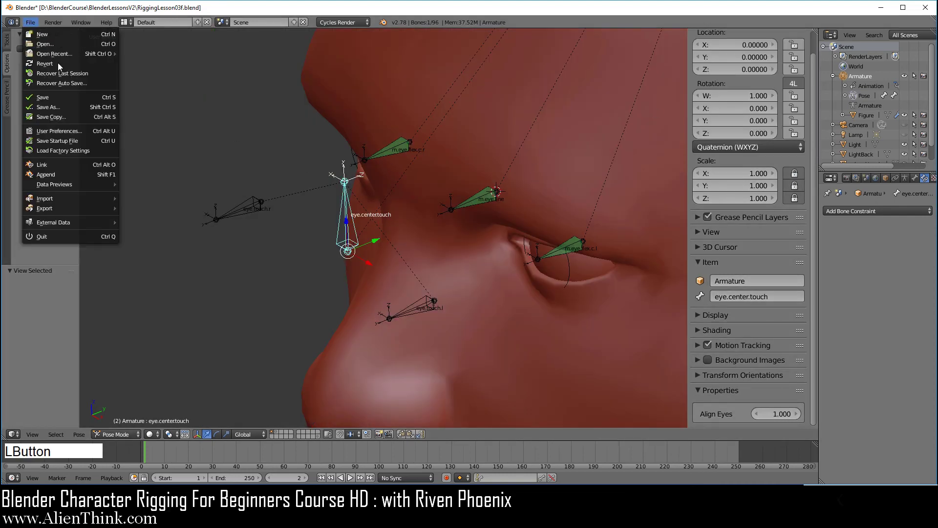
left_click(63, 104)
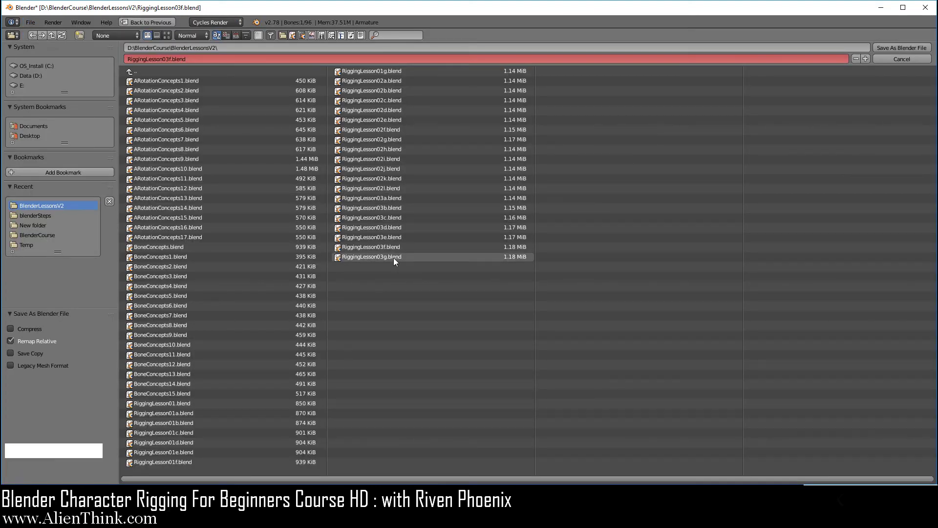
left_click(393, 257)
left_click(903, 48)
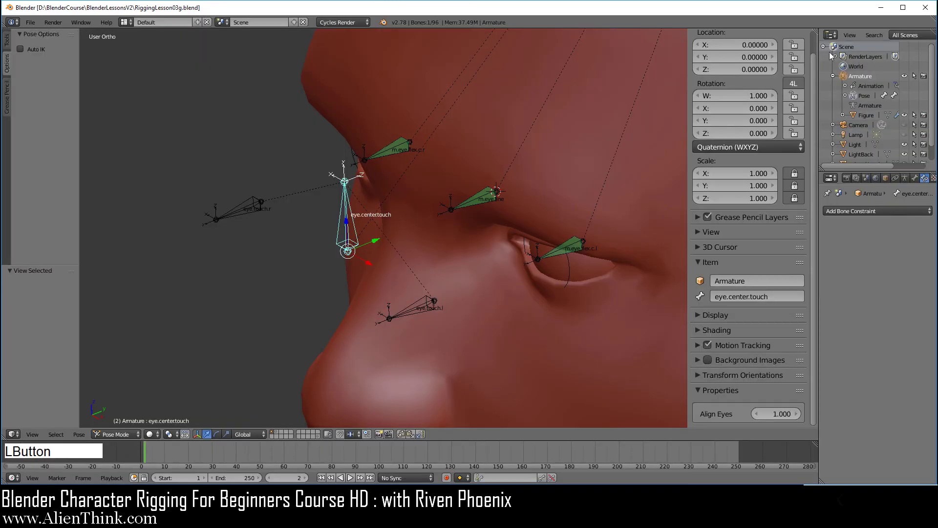